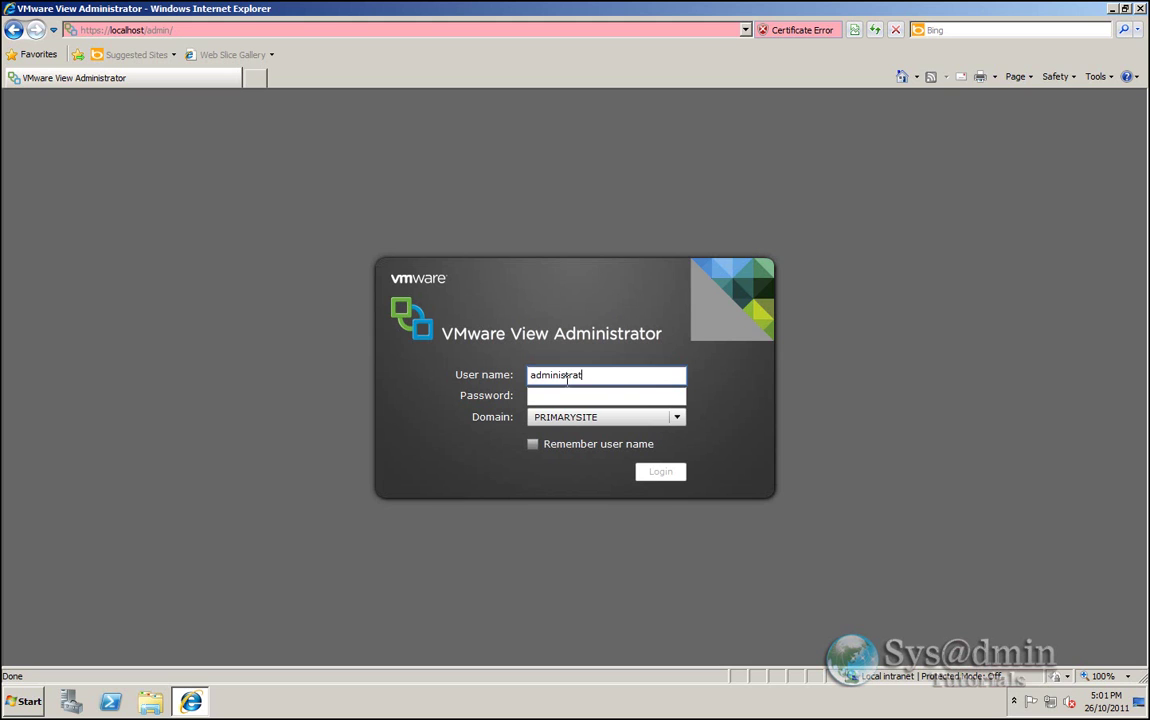
- Sign in as administrator on the PRIMARYSITE domain with the account password
key(Tab)
text(**********)
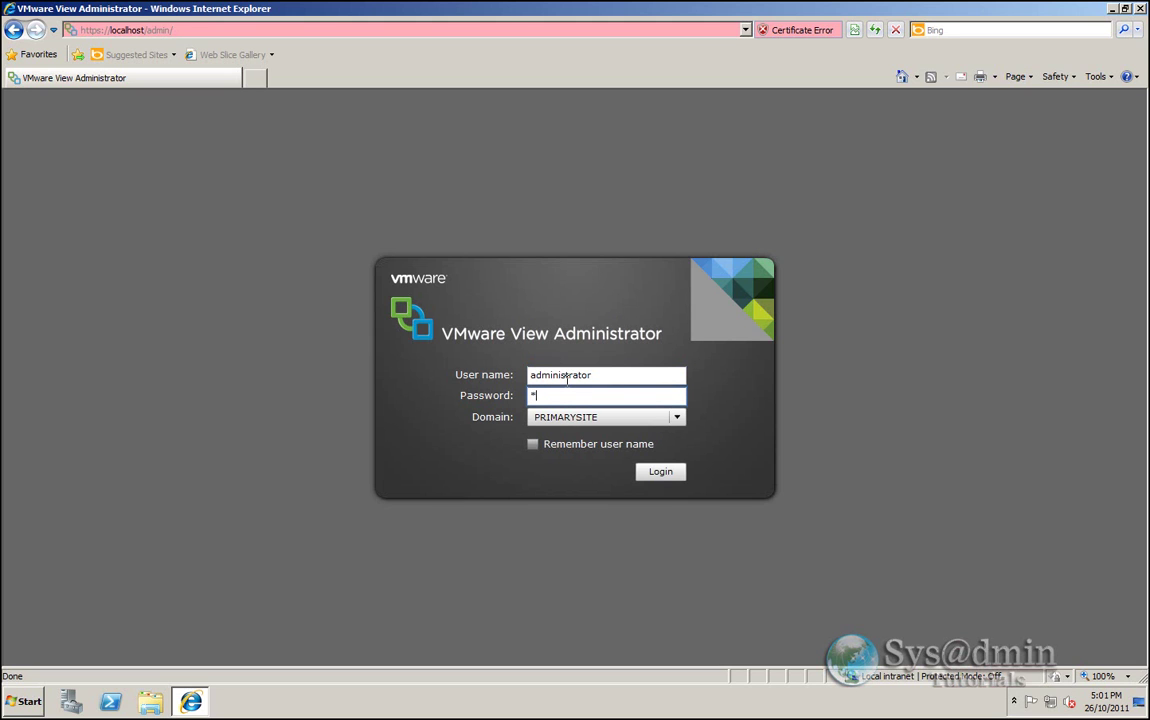
text(*)
key(Return)
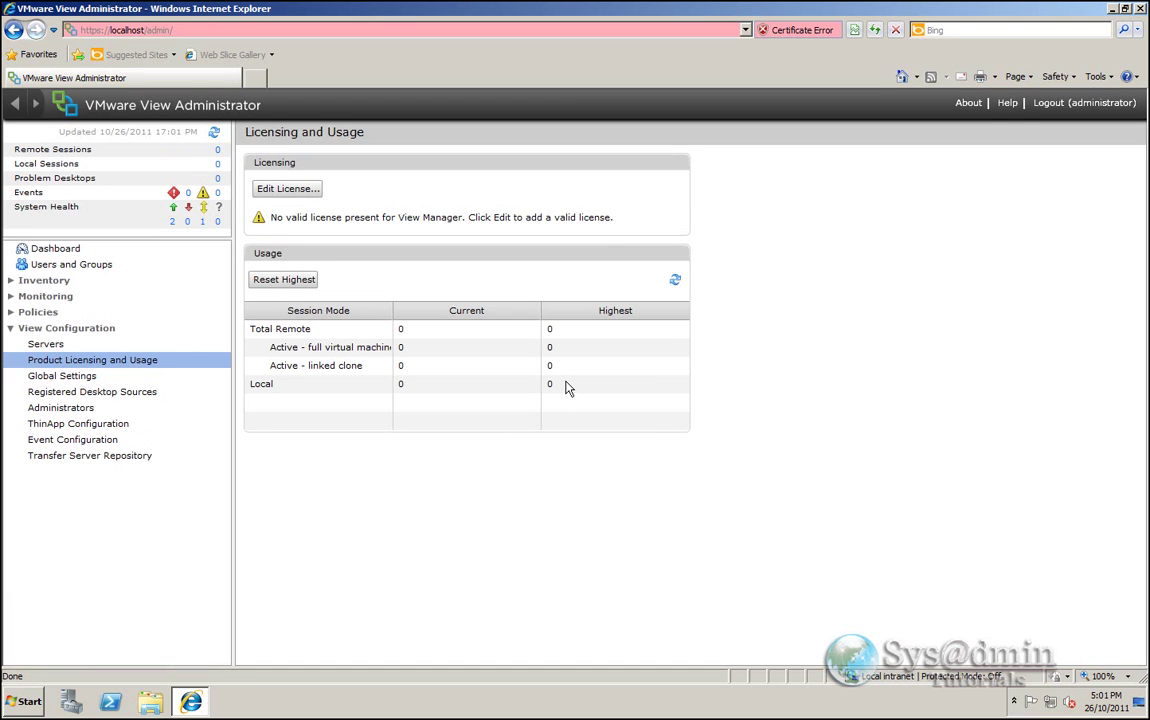
- Open Edit License to enter the licence serial number
click(289, 190)
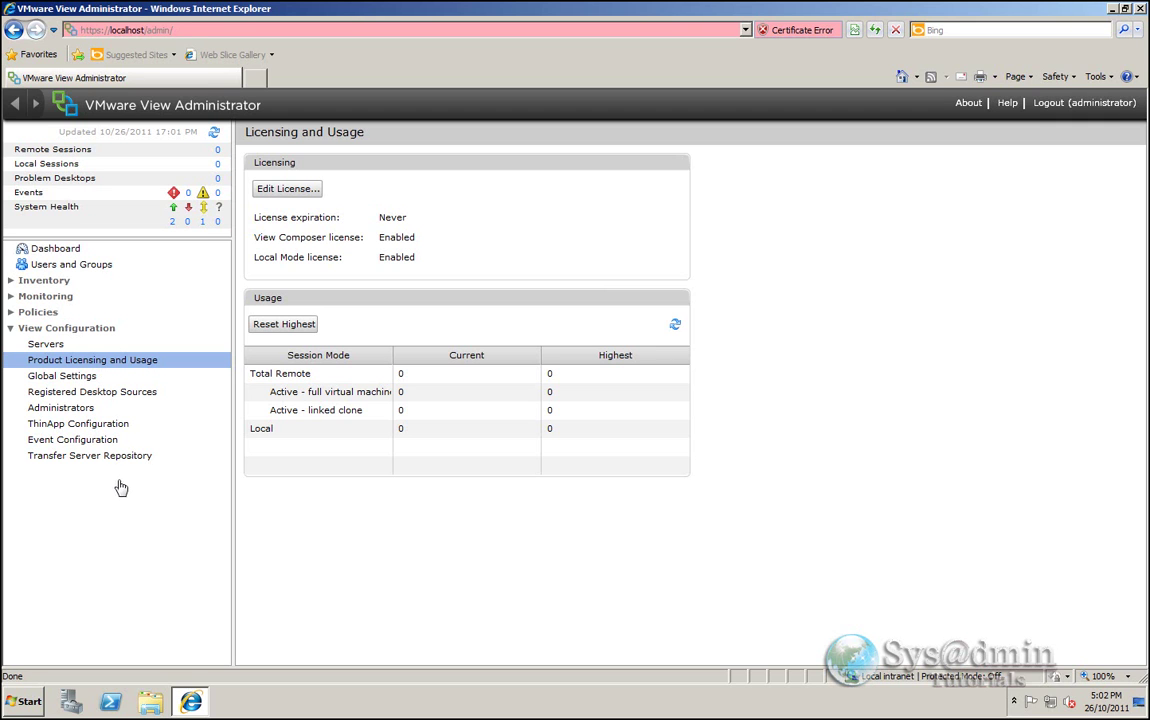
- Add vCenter server-vc1.primarysite.local with user administrator, its password and description 'Primary vCenter Server'
click(43, 347)
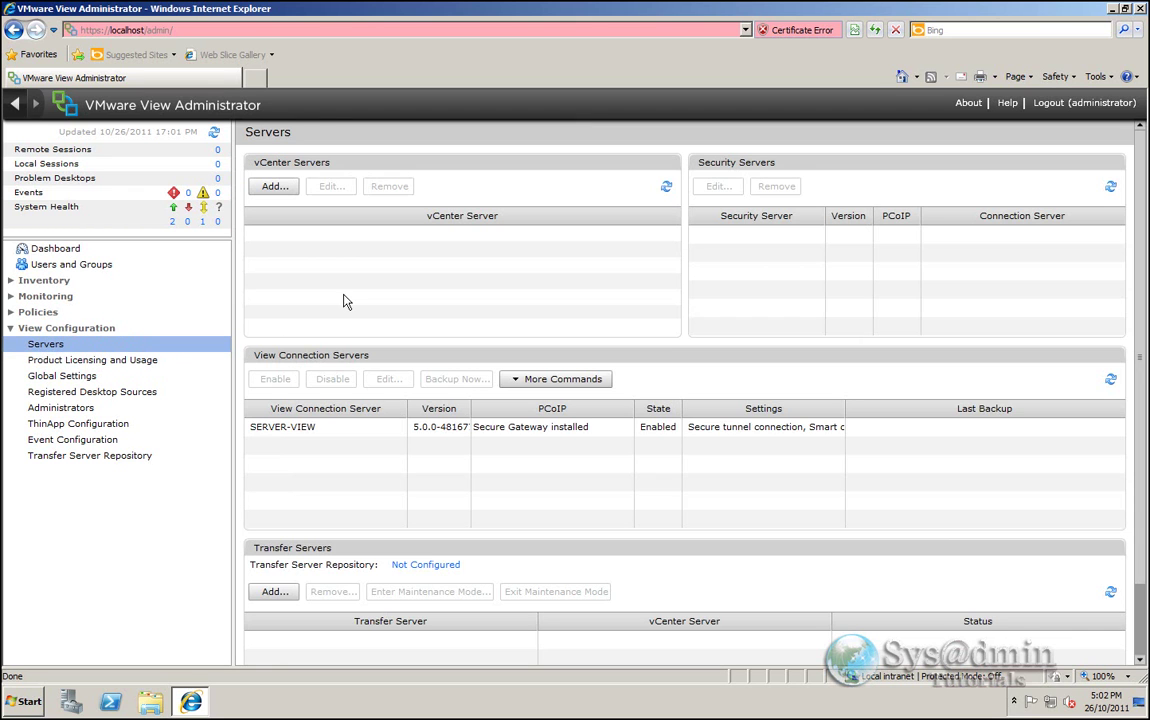
click(273, 187)
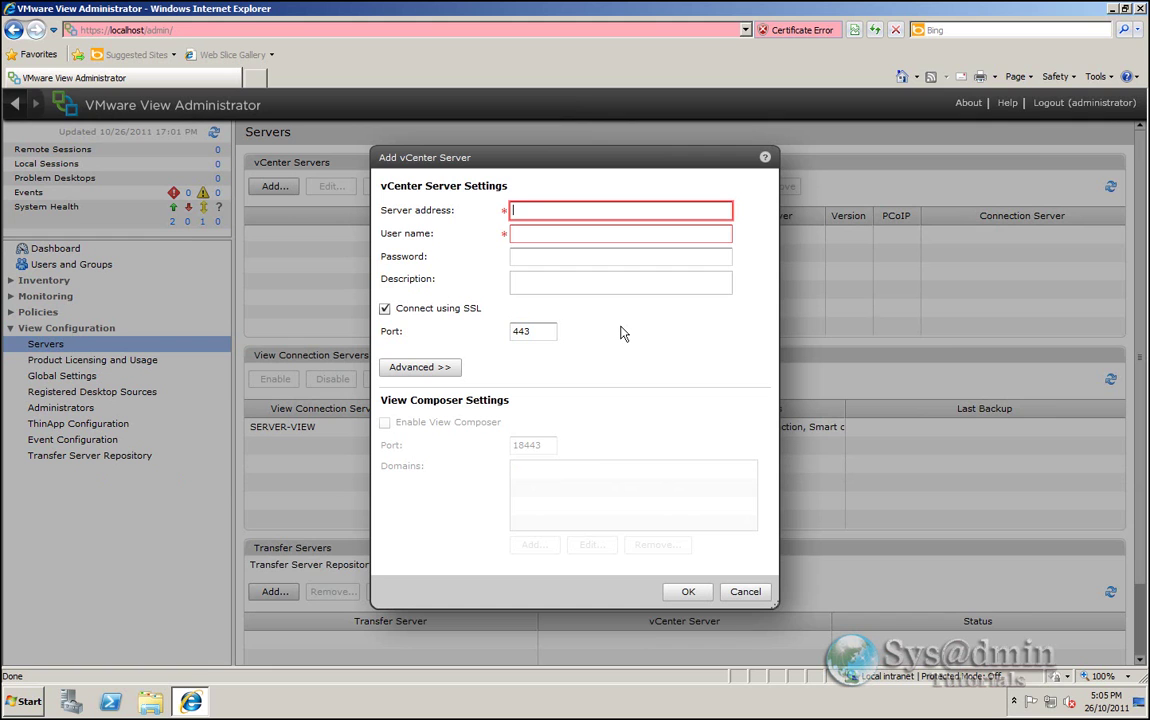
text(server-vc1.primarysite.local)
key(Tab)
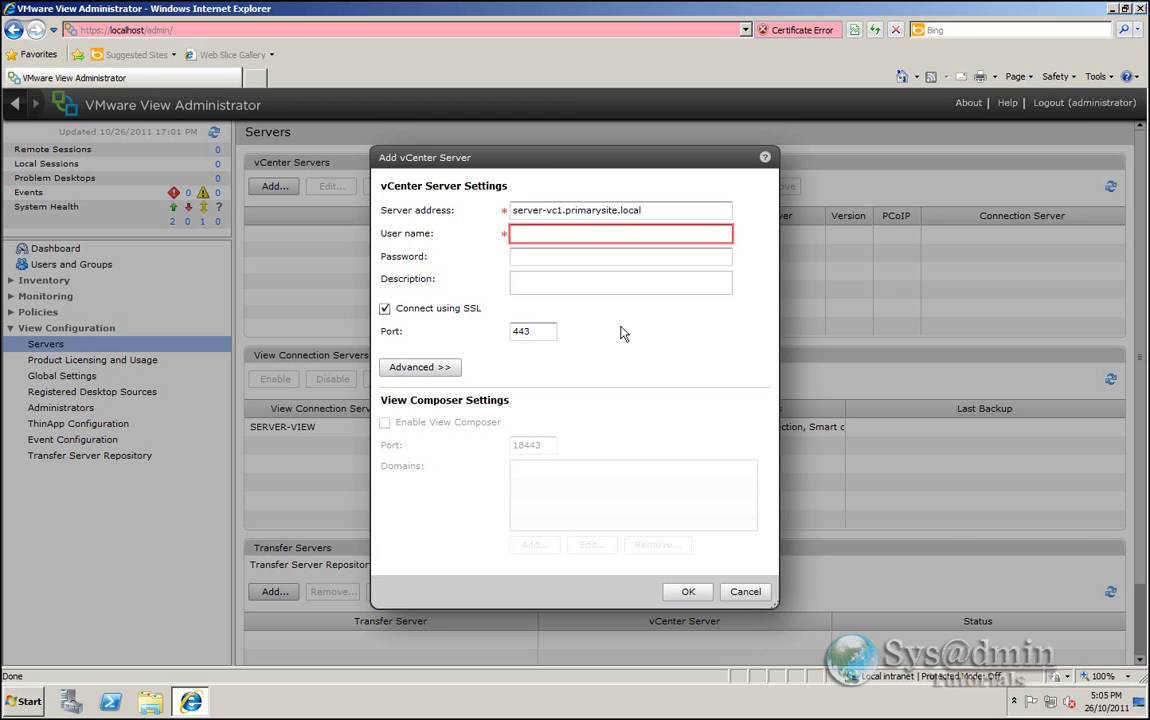
text(administrator)
key(Tab)
text(***********)
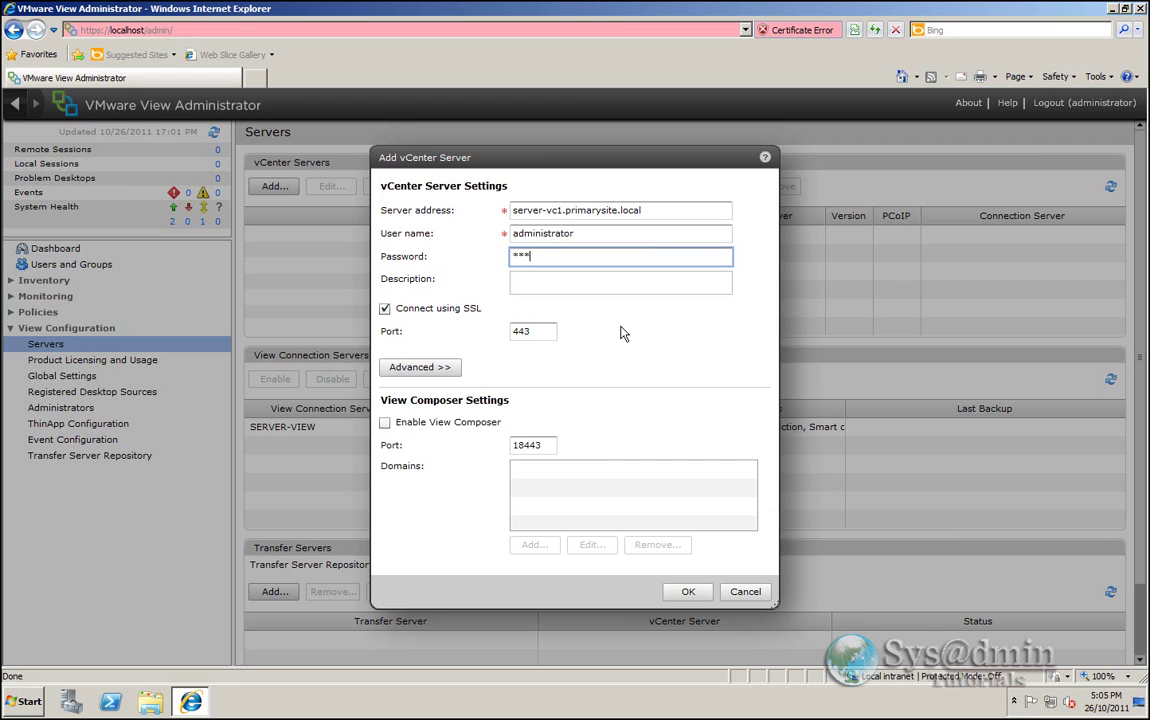
key(Tab)
text(Primary vCenter Server)
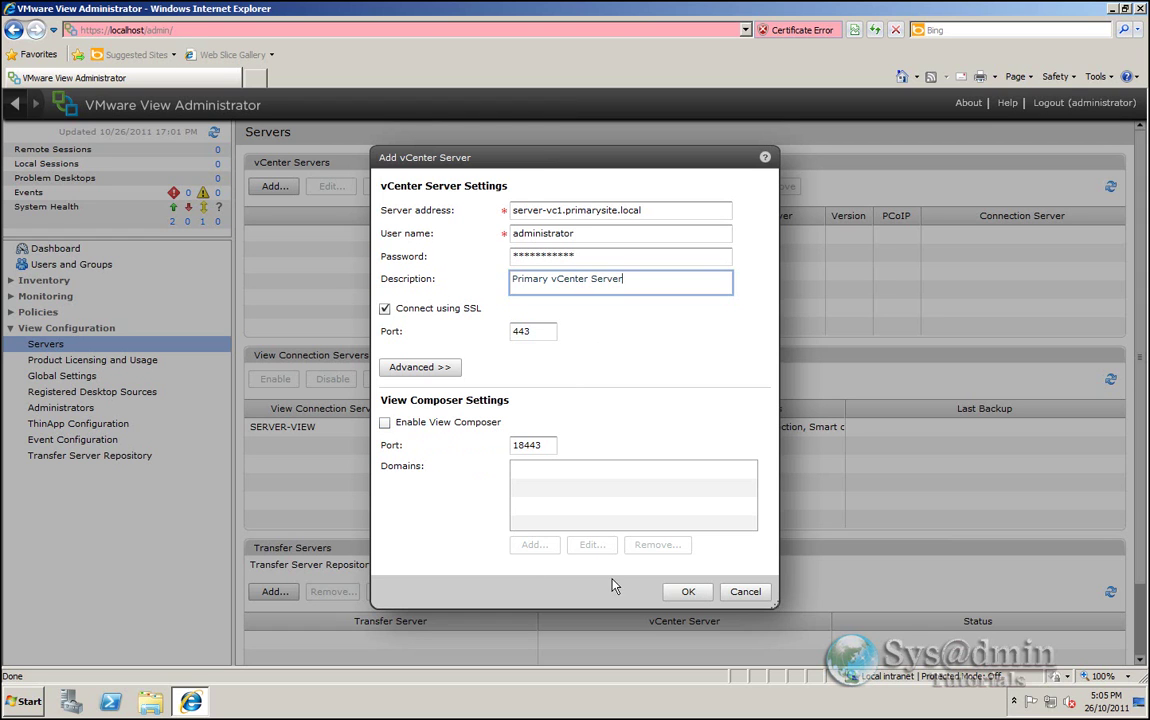
click(692, 594)
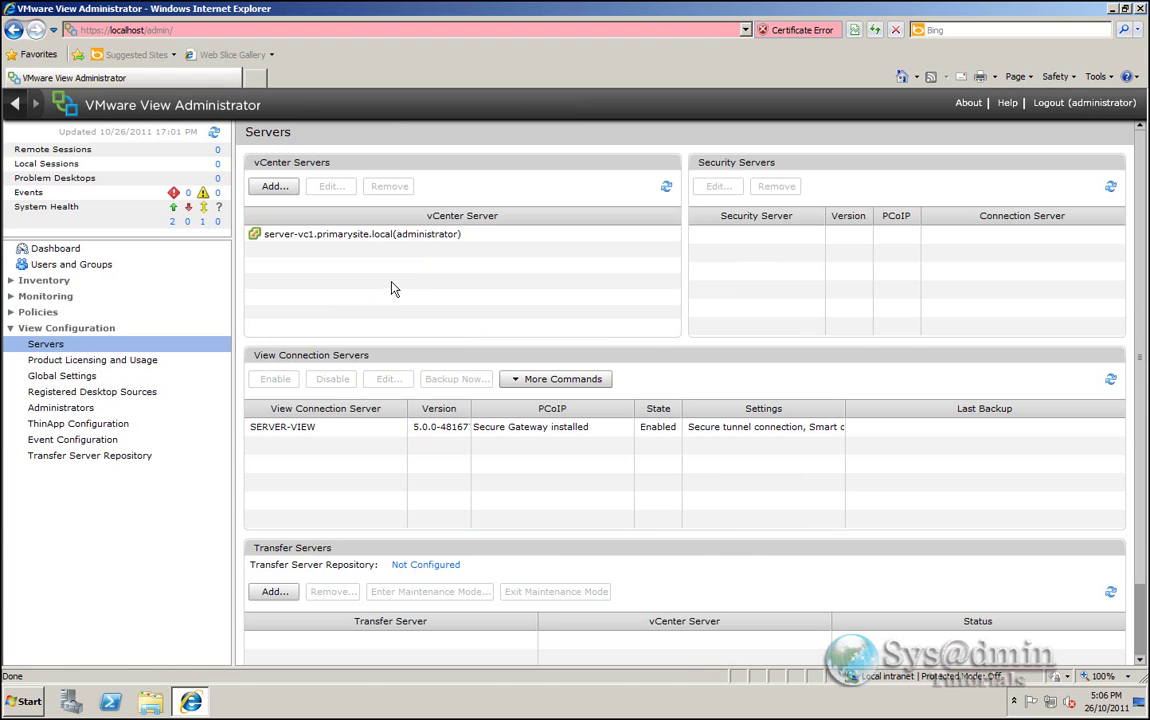
- Edit server-vc1.primarysite.local and tick Enable View Composer
click(340, 234)
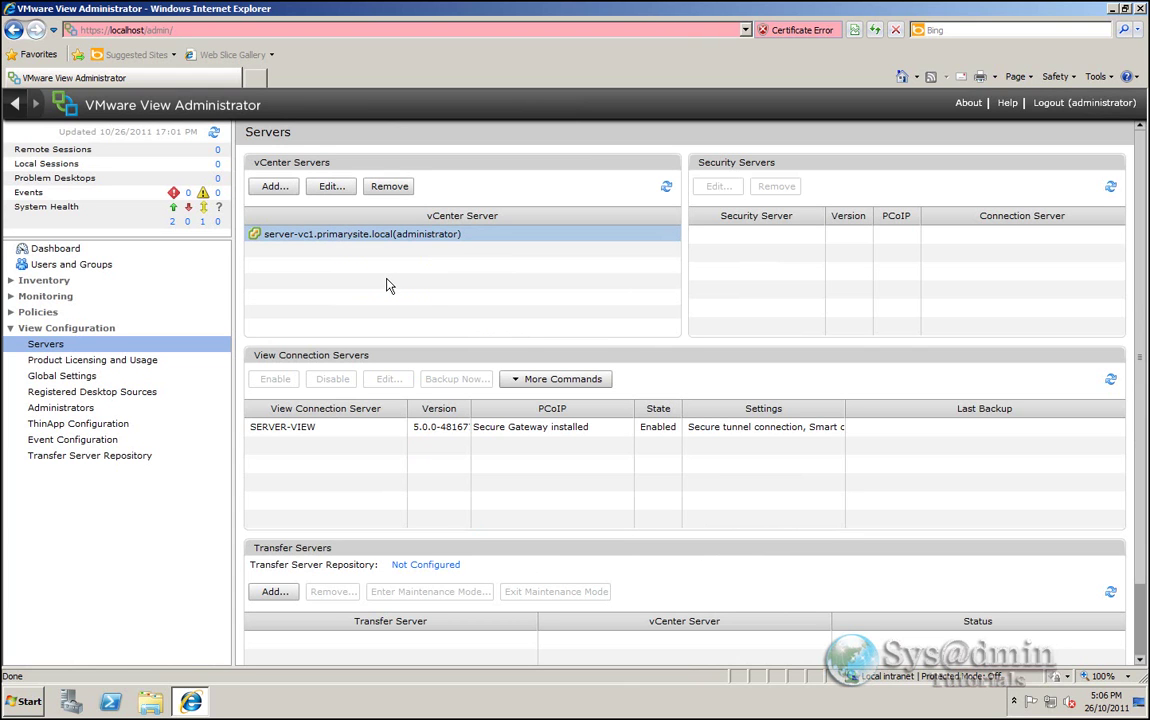
click(331, 188)
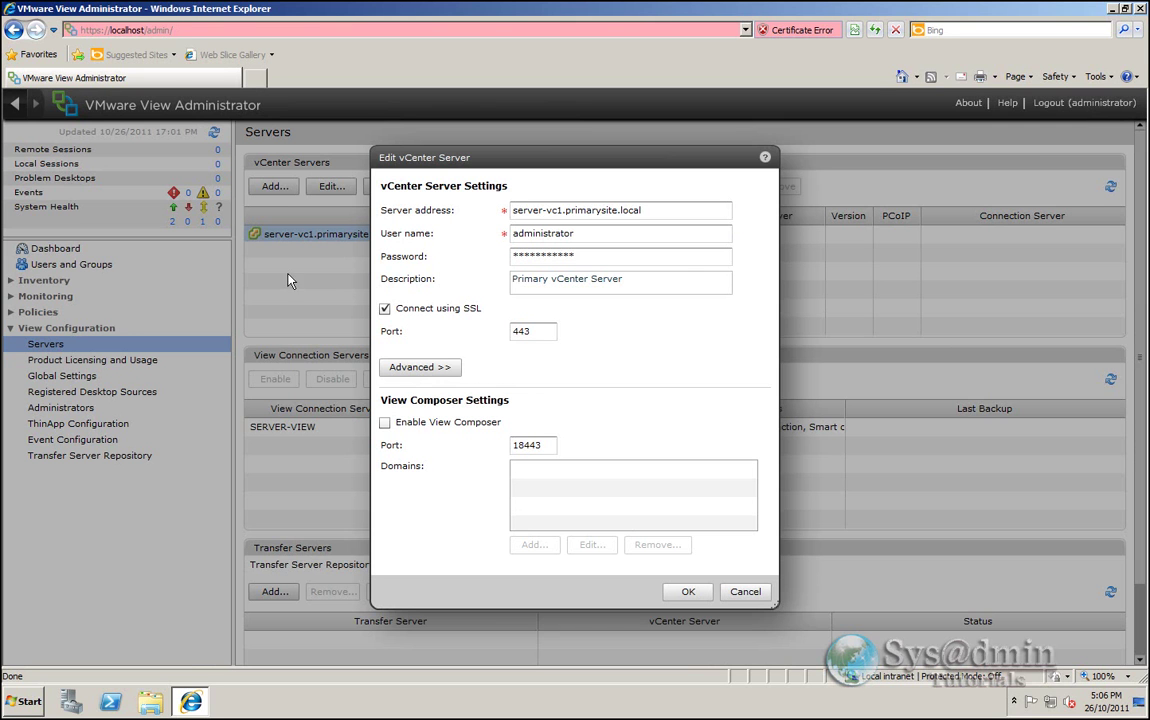
click(385, 423)
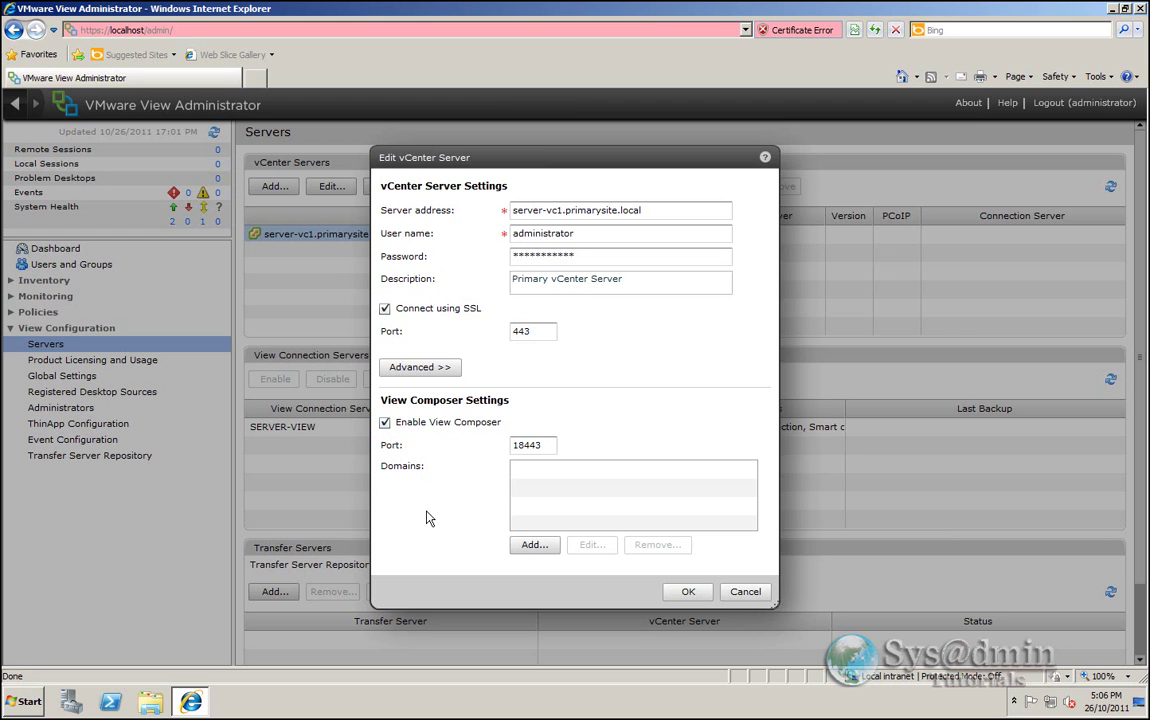
- Add domain primarysite.local with the administrator account and password, then save the settings
click(539, 549)
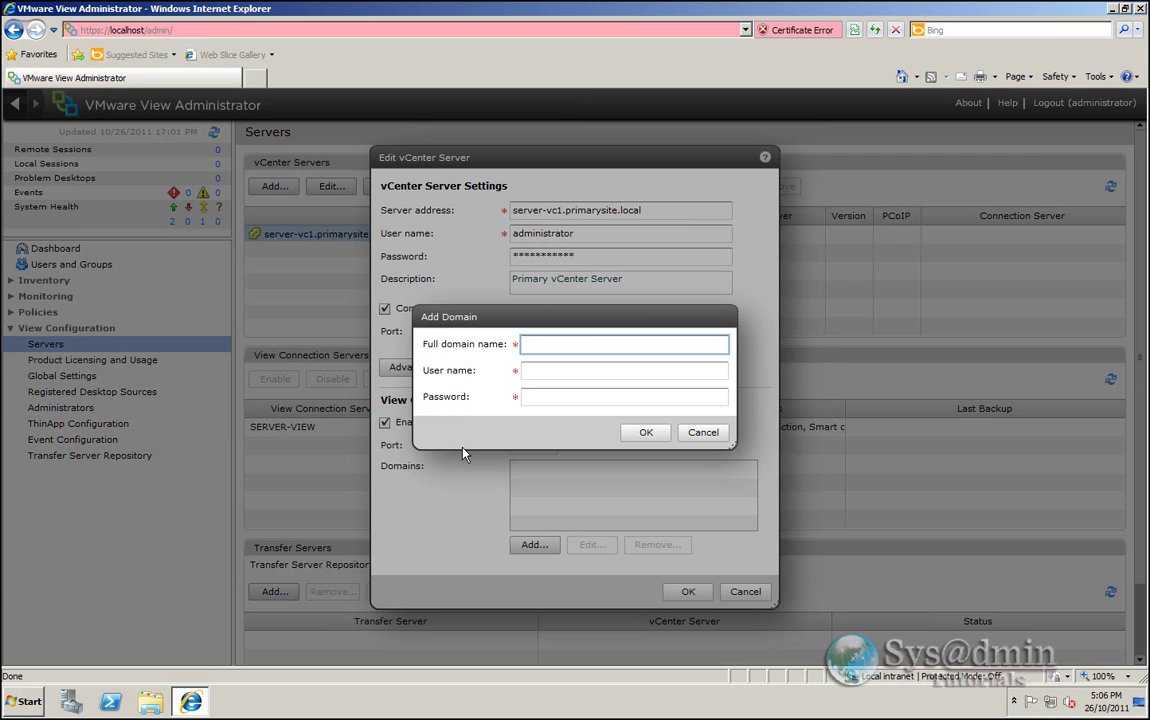
text(primarysite.local)
key(Tab)
text(admin)
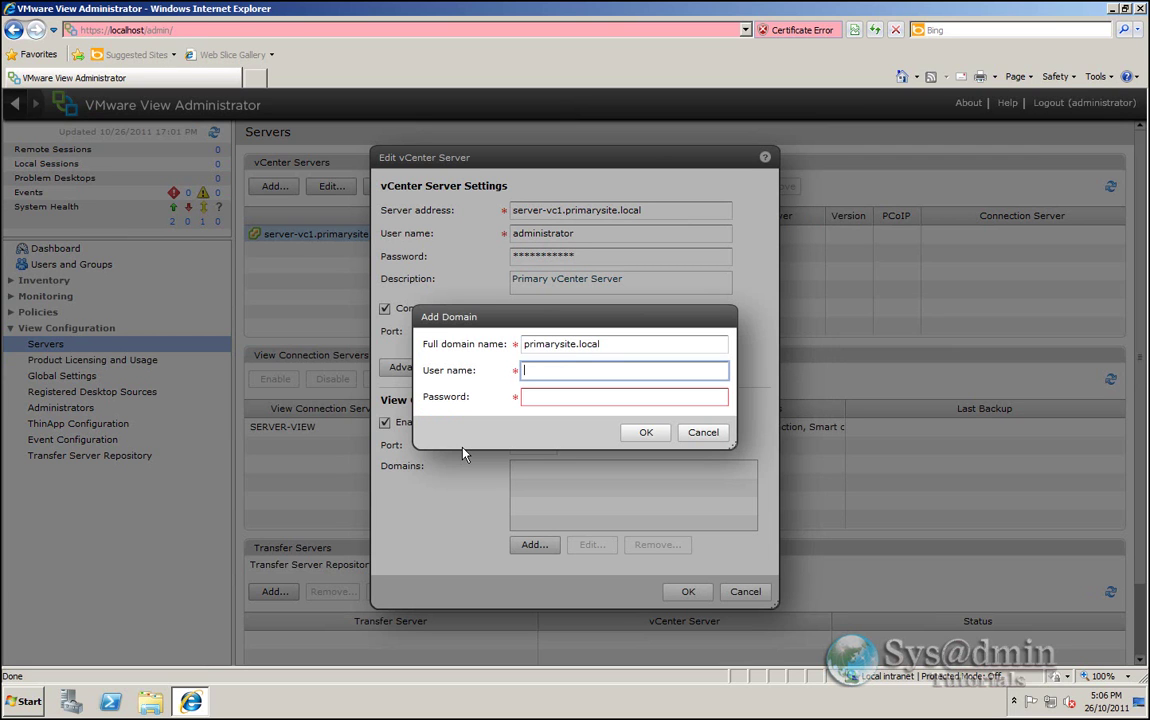
text(istrator)
key(Tab)
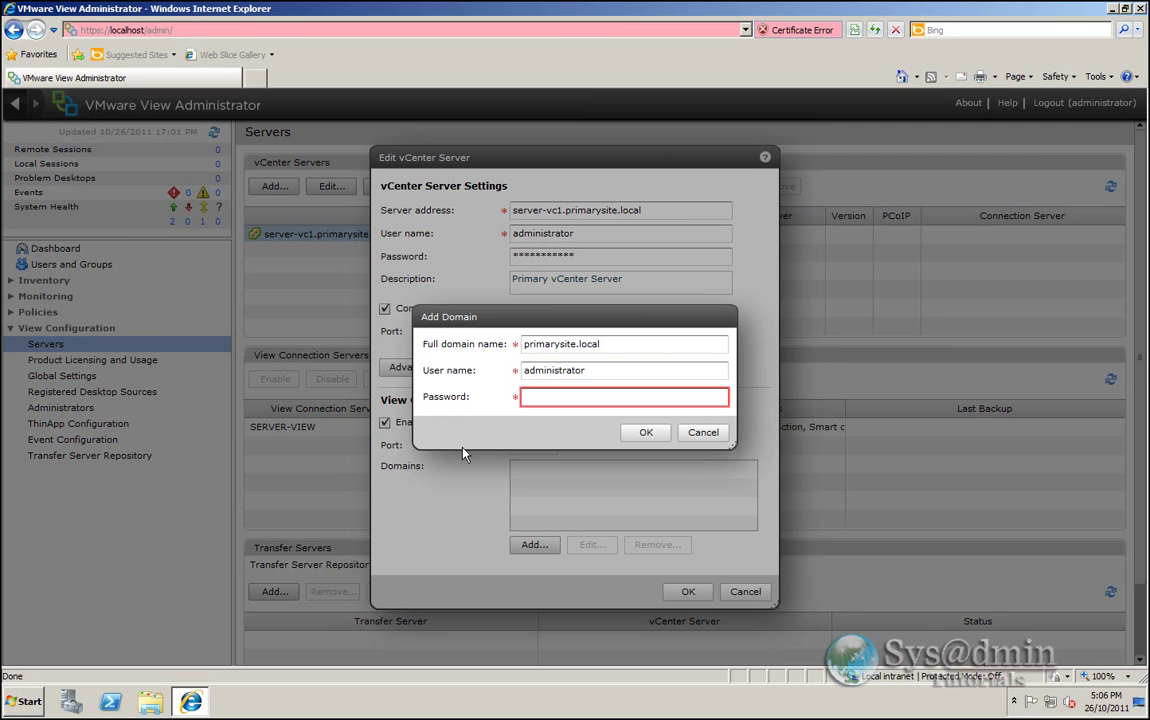
text(***********)
click(648, 434)
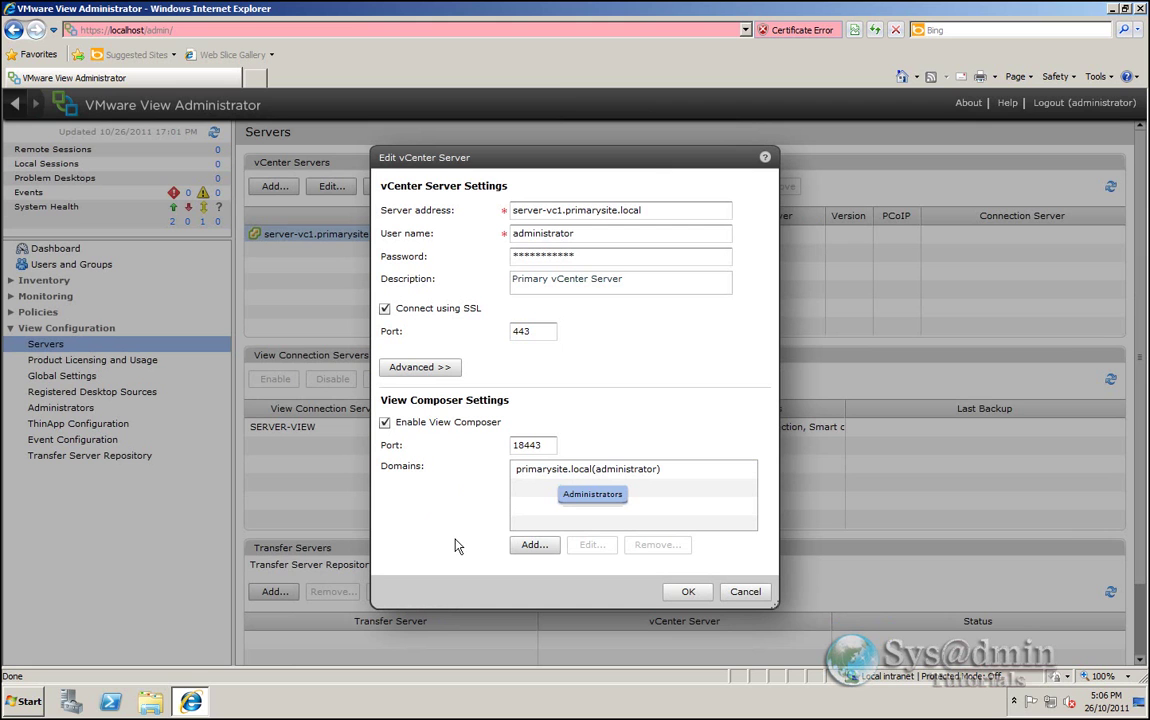
click(700, 597)
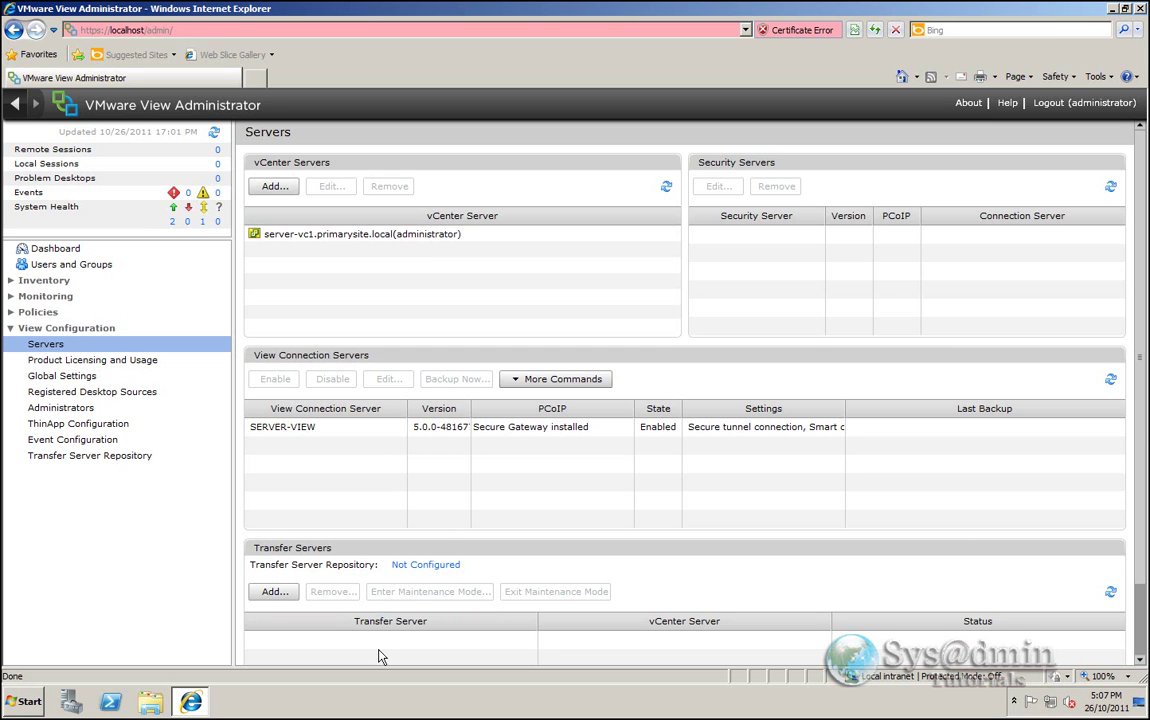
- Set the event database server to server-sql with type Microsoft SQL Server
click(90, 442)
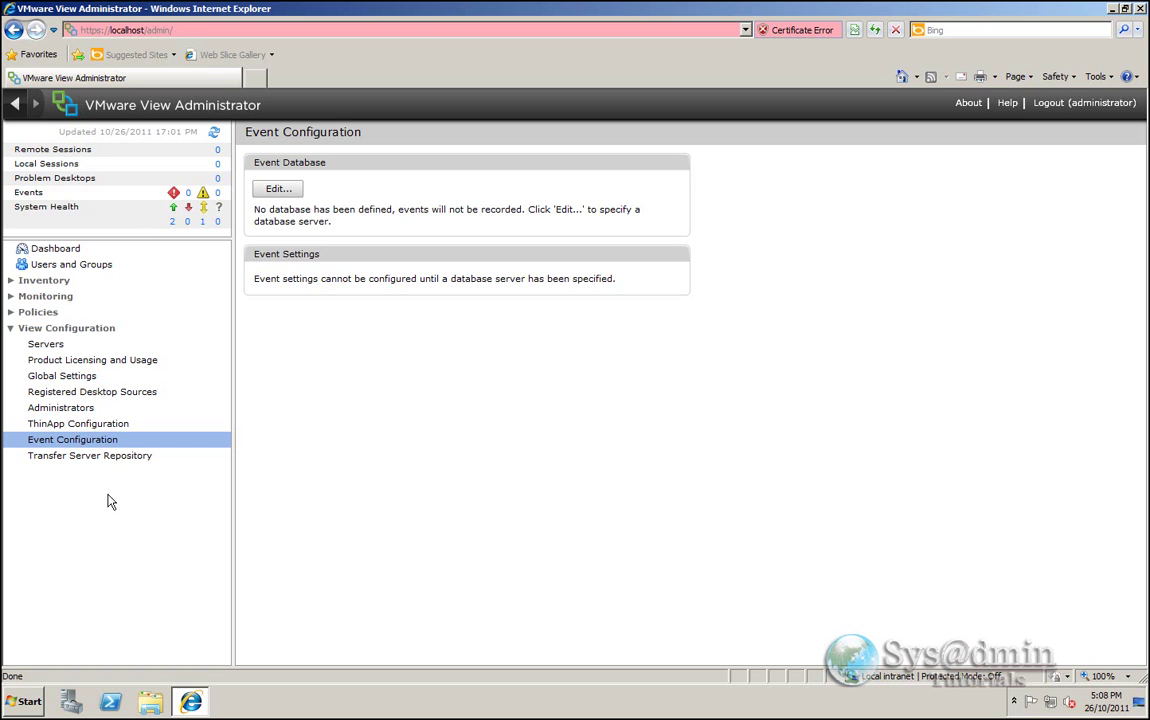
click(287, 192)
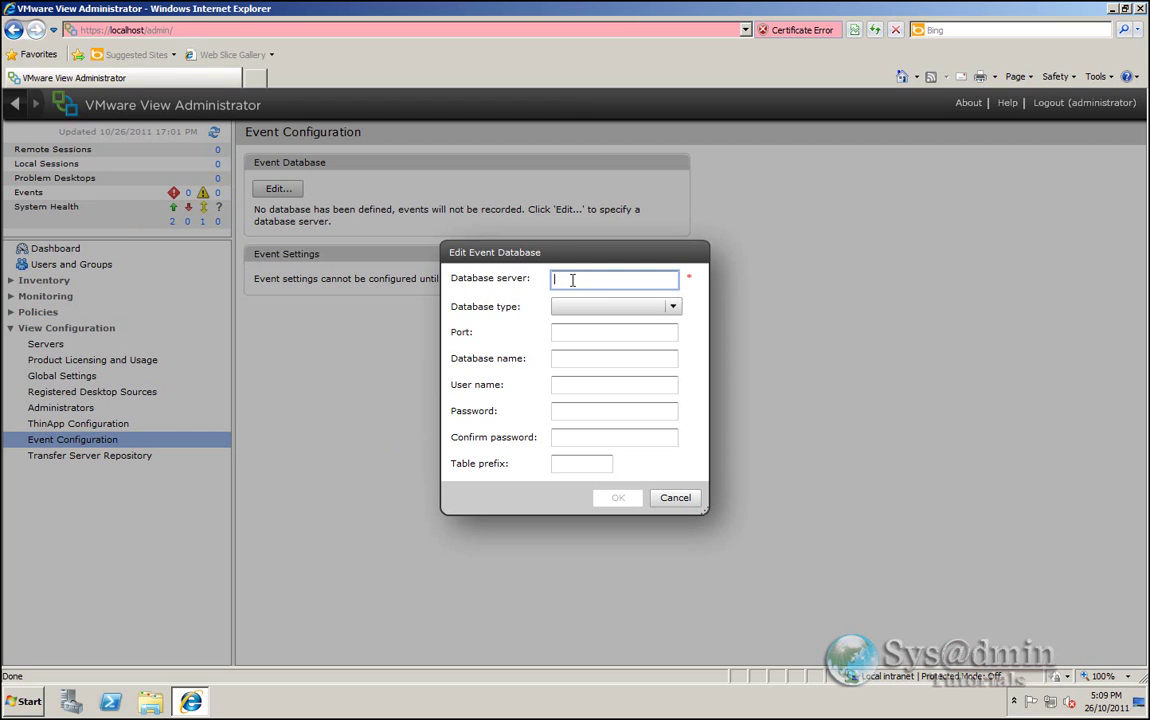
text(server-sql)
click(672, 306)
click(620, 326)
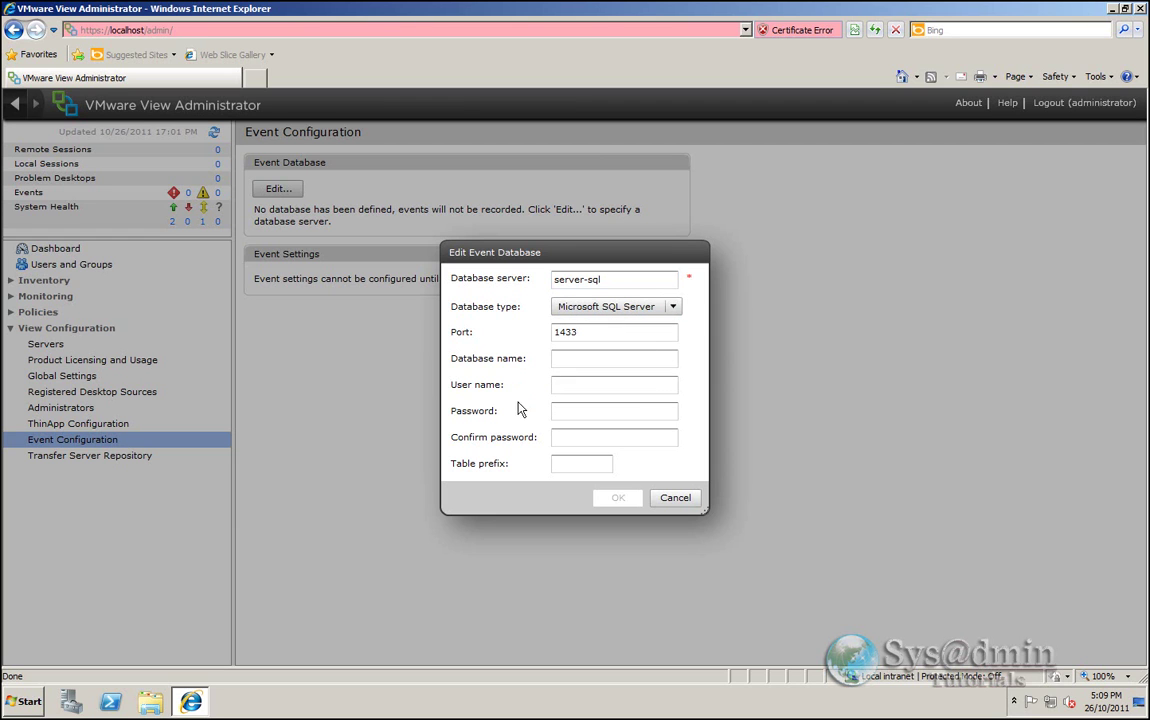
- Enter database vmwareviewevents, user vmevents with its password, table prefix VE_, and save
click(568, 358)
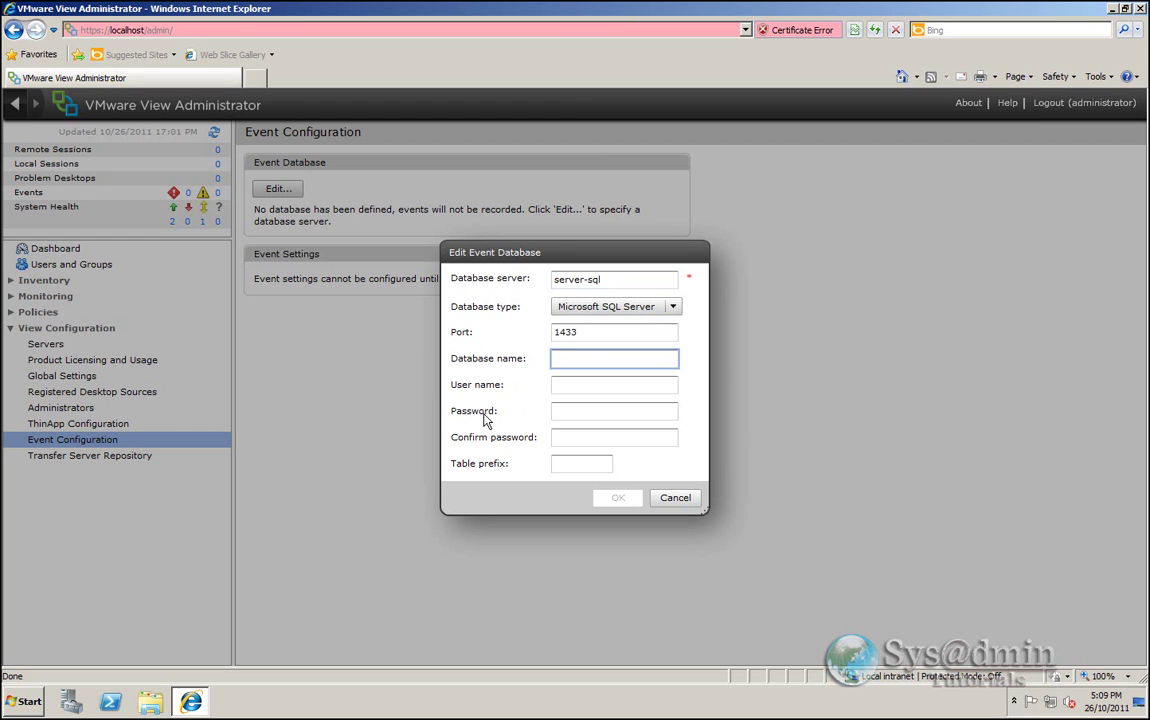
text(vmware)
text(viewevents)
key(Tab)
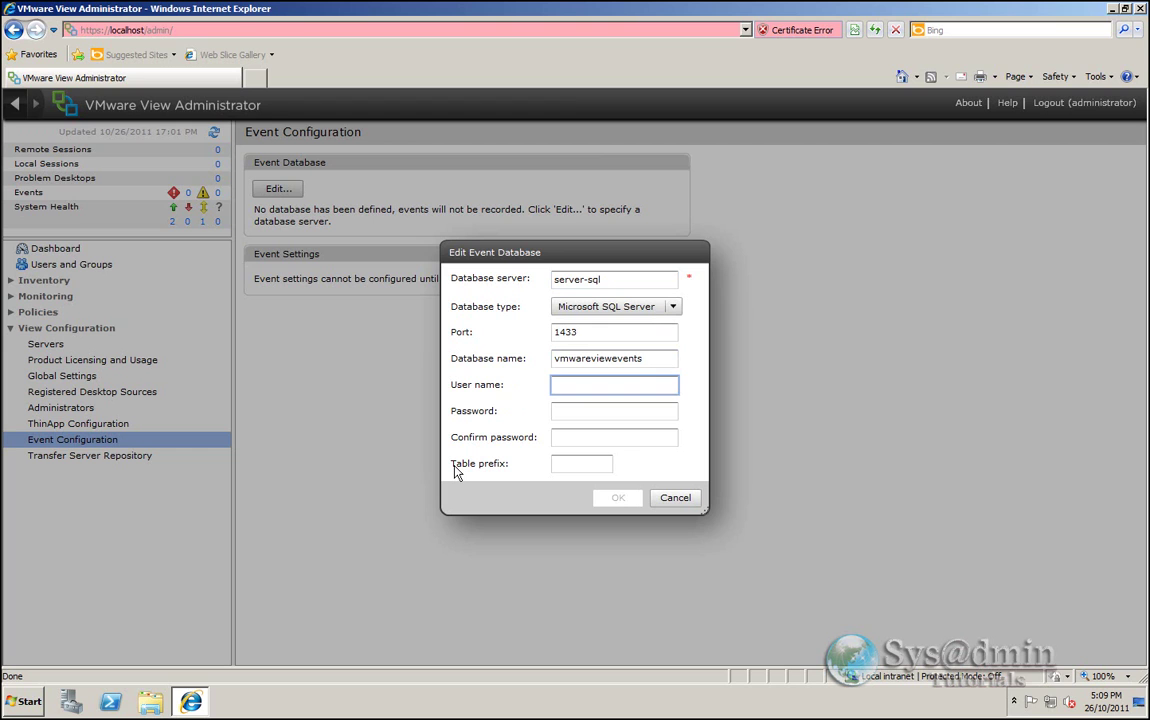
text(vmevents)
click(606, 411)
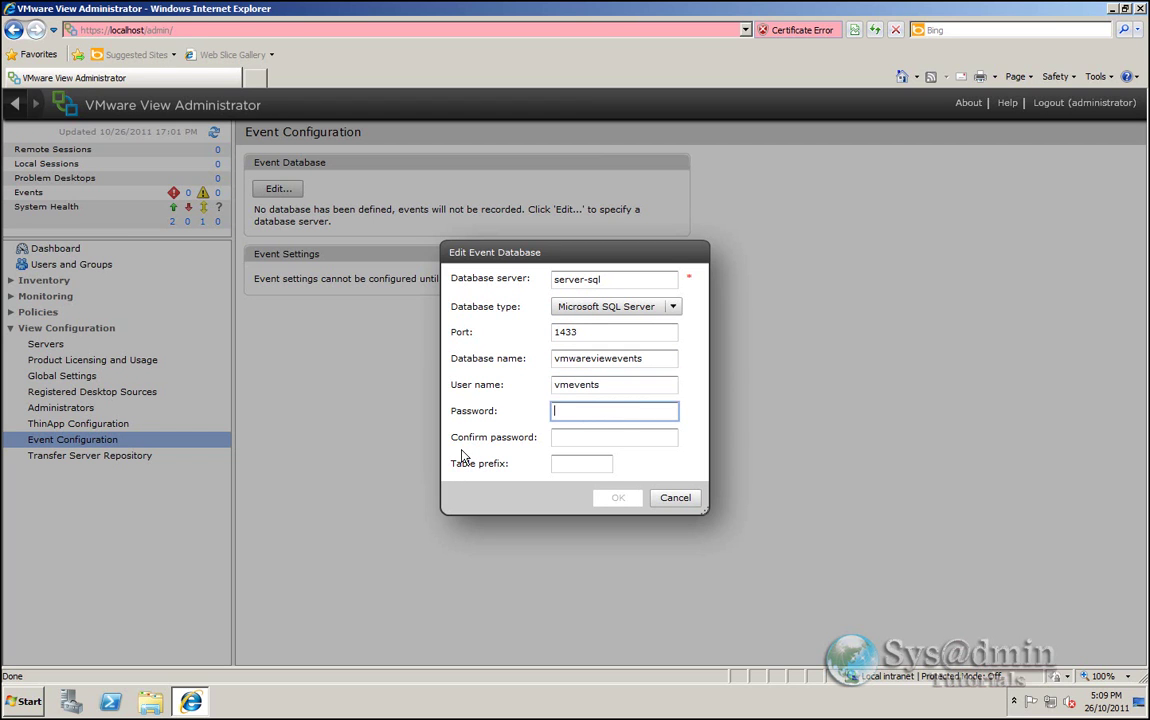
text(*******)
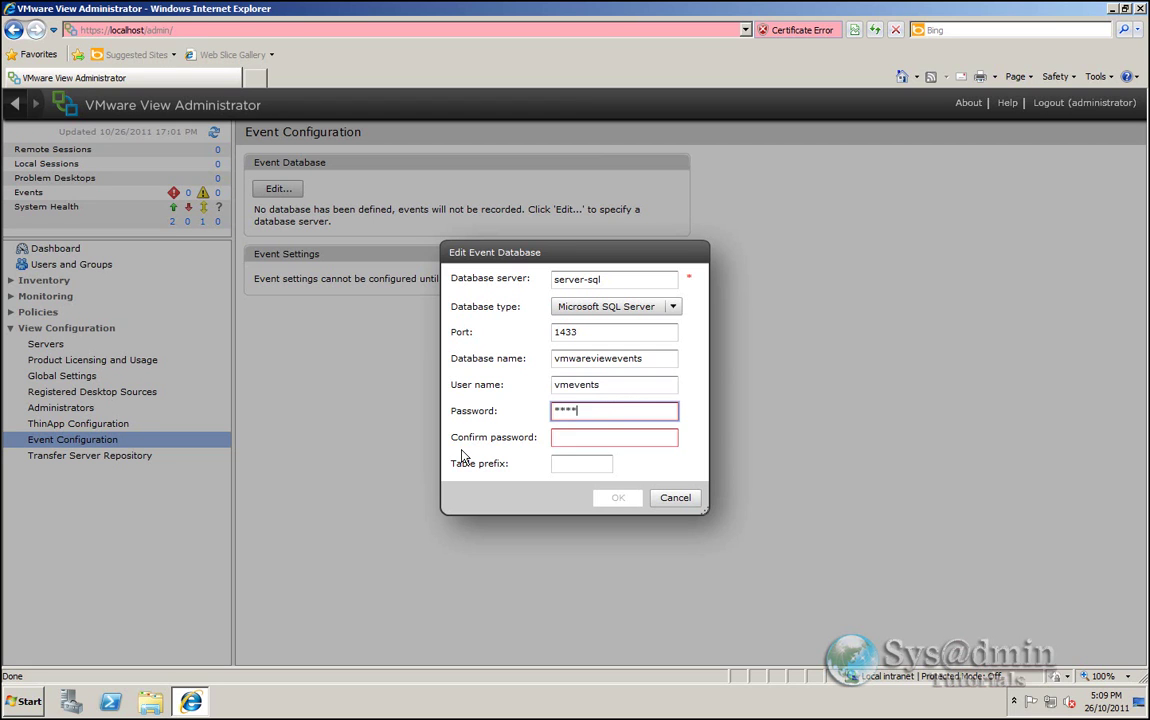
text(*****)
click(578, 437)
text(************)
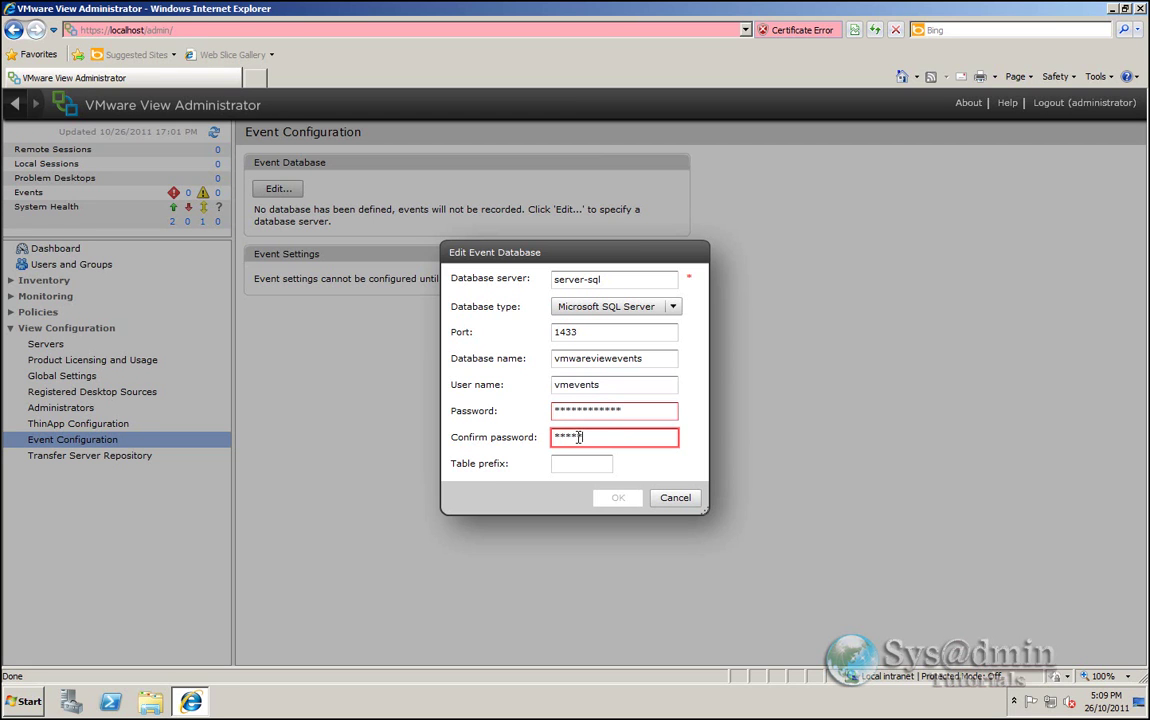
key(Tab)
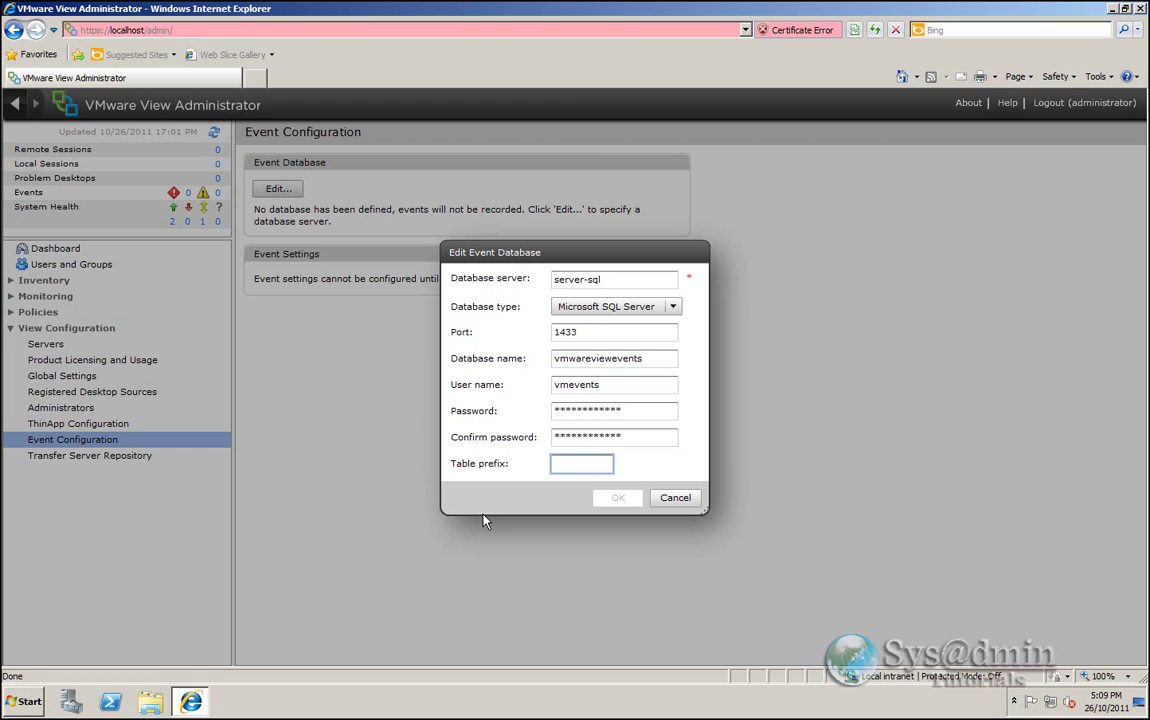
text(VE_)
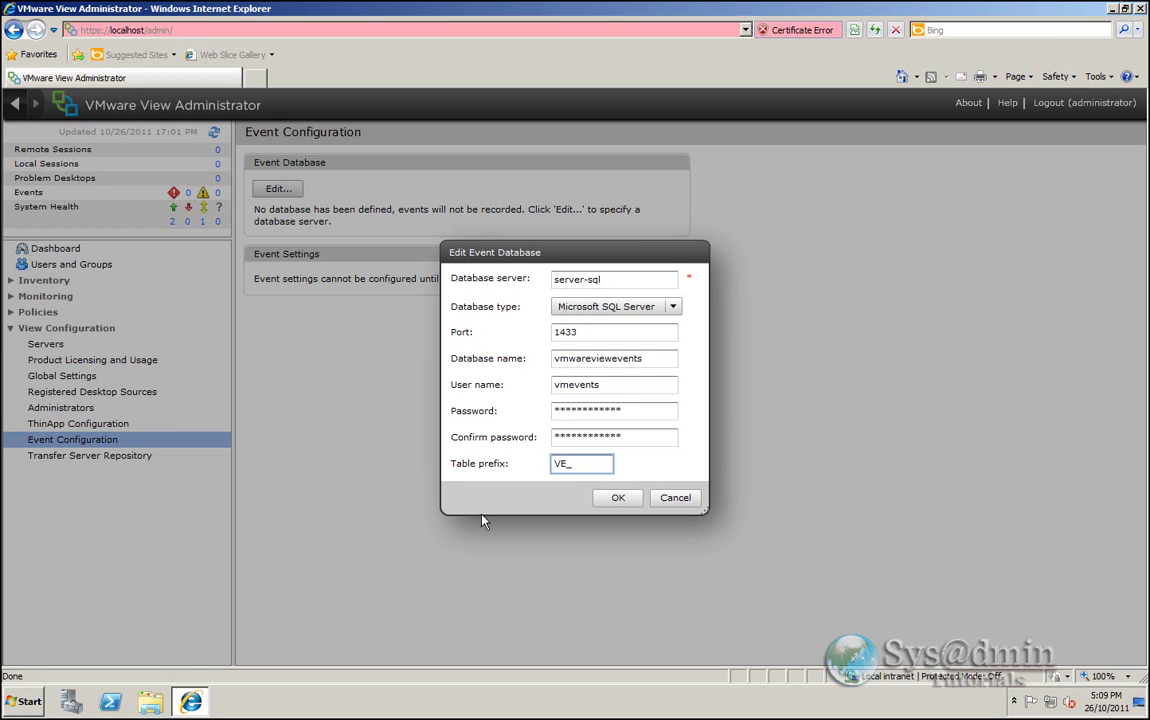
click(617, 500)
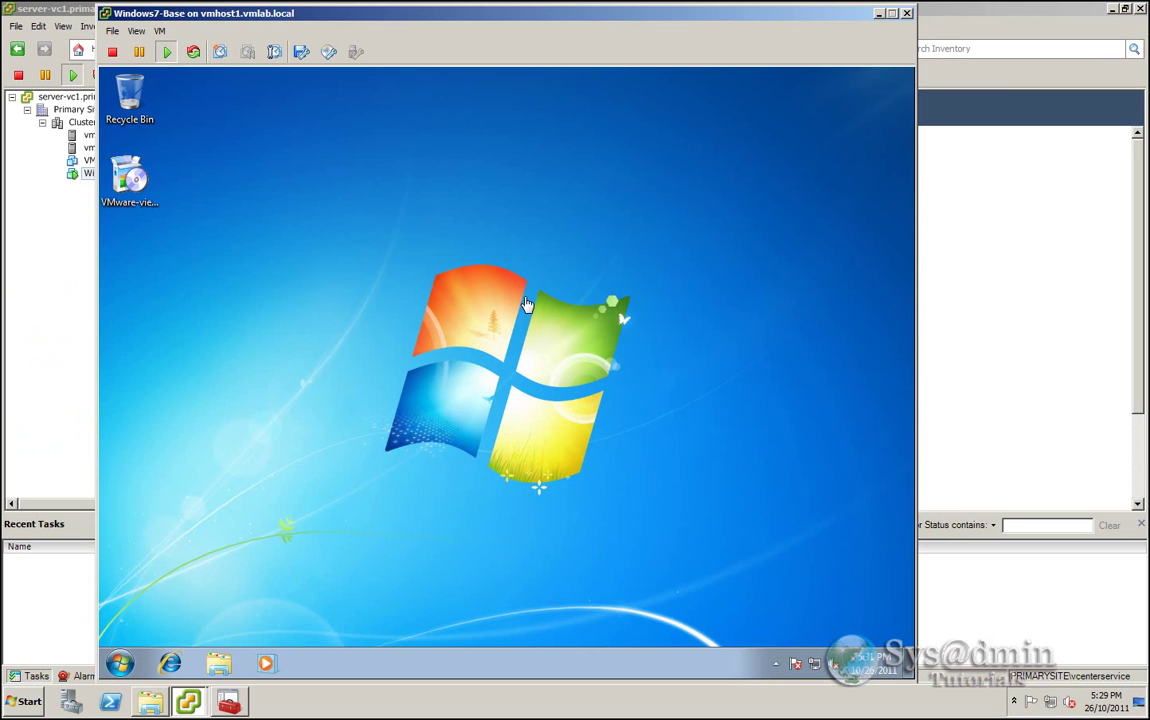
- Select the VMware-view agent installer on the Windows7-Base desktop
click(360, 240)
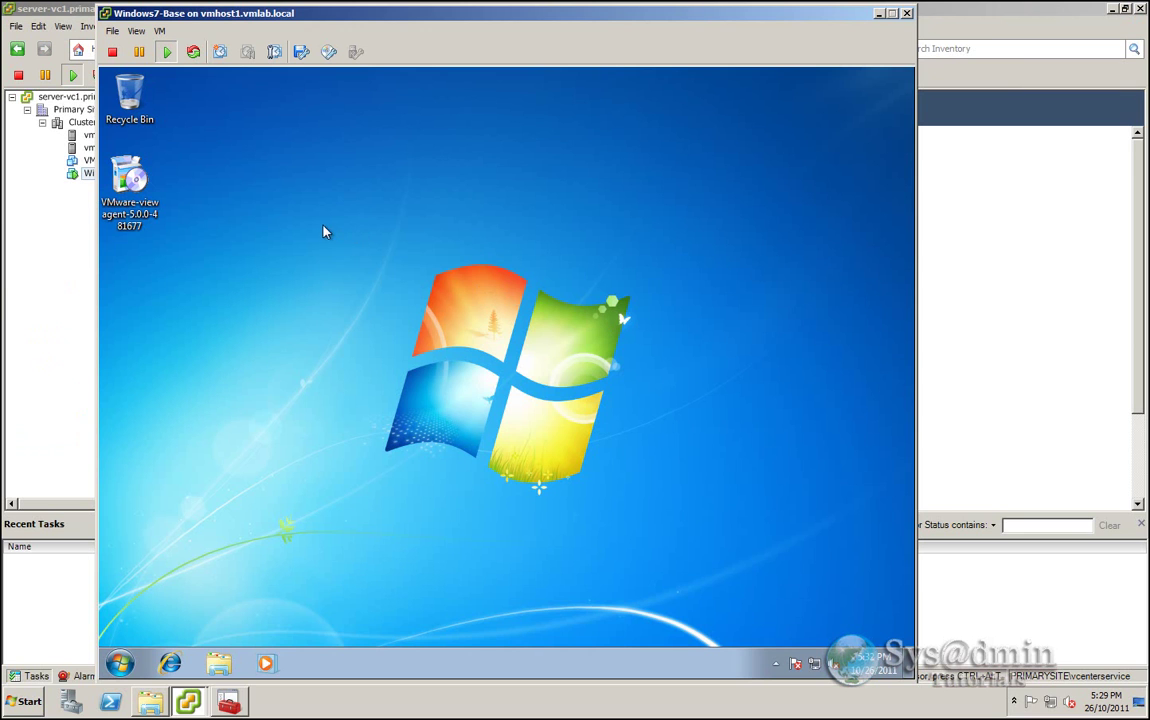
click(129, 180)
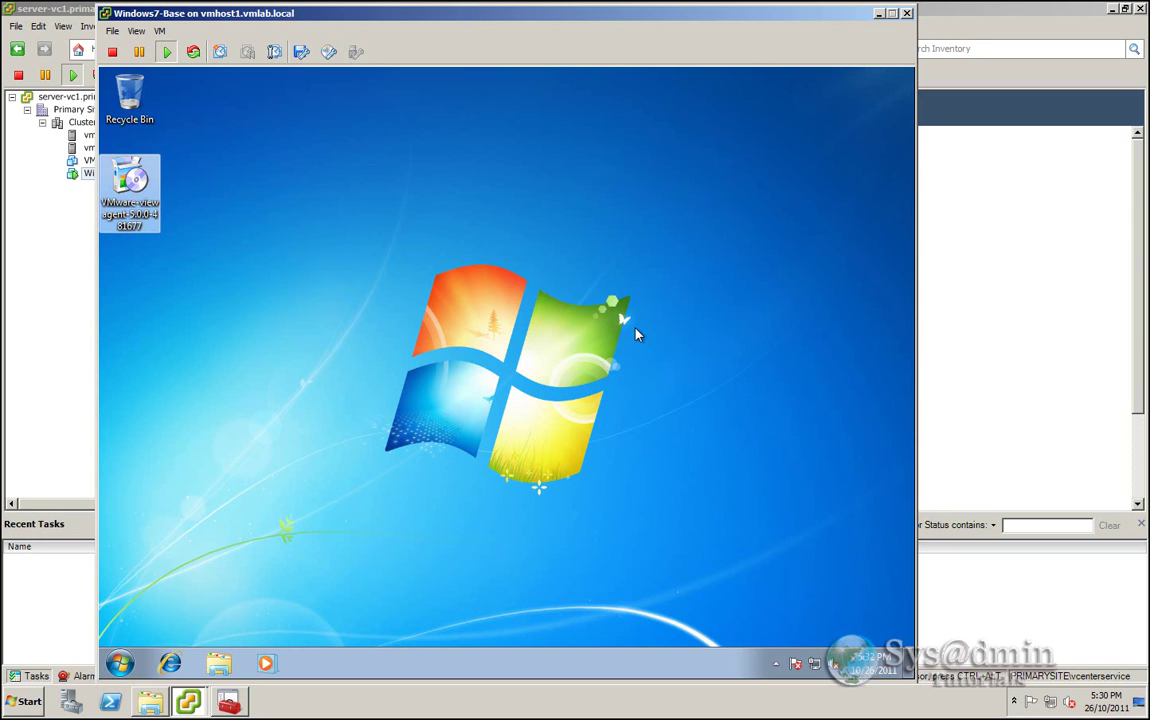
- Run the View Agent installer, pass the welcome and patent pages, and accept the licence
double_click(135, 182)
click(562, 380)
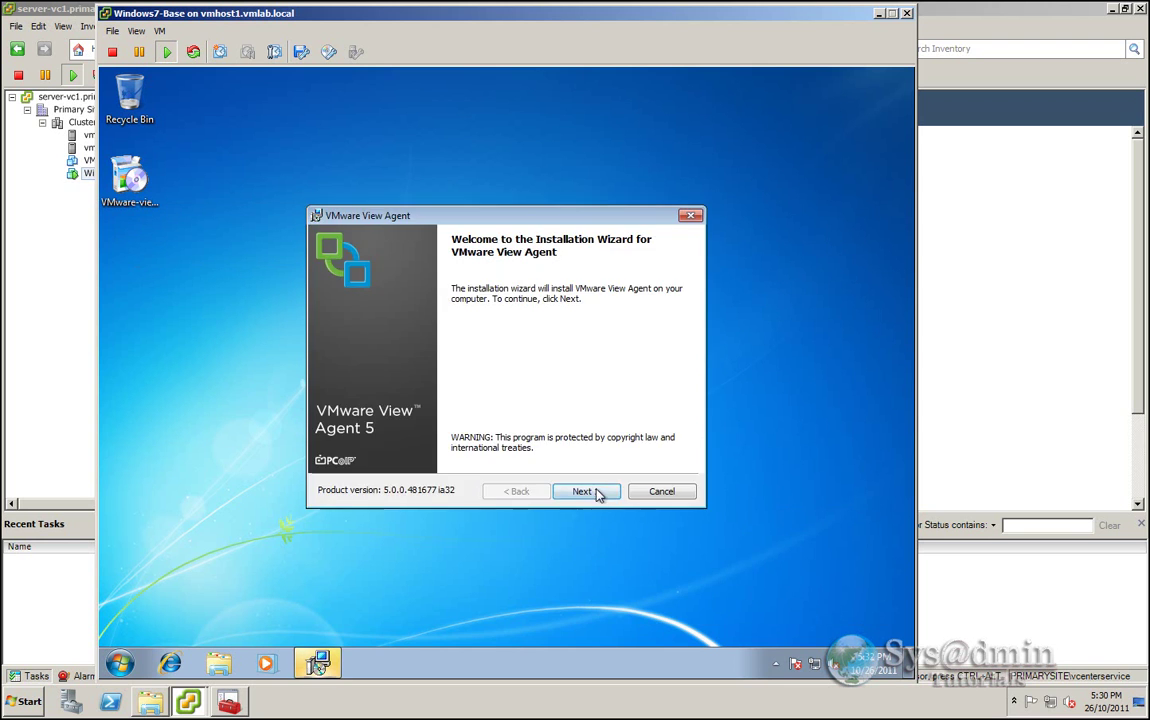
click(585, 491)
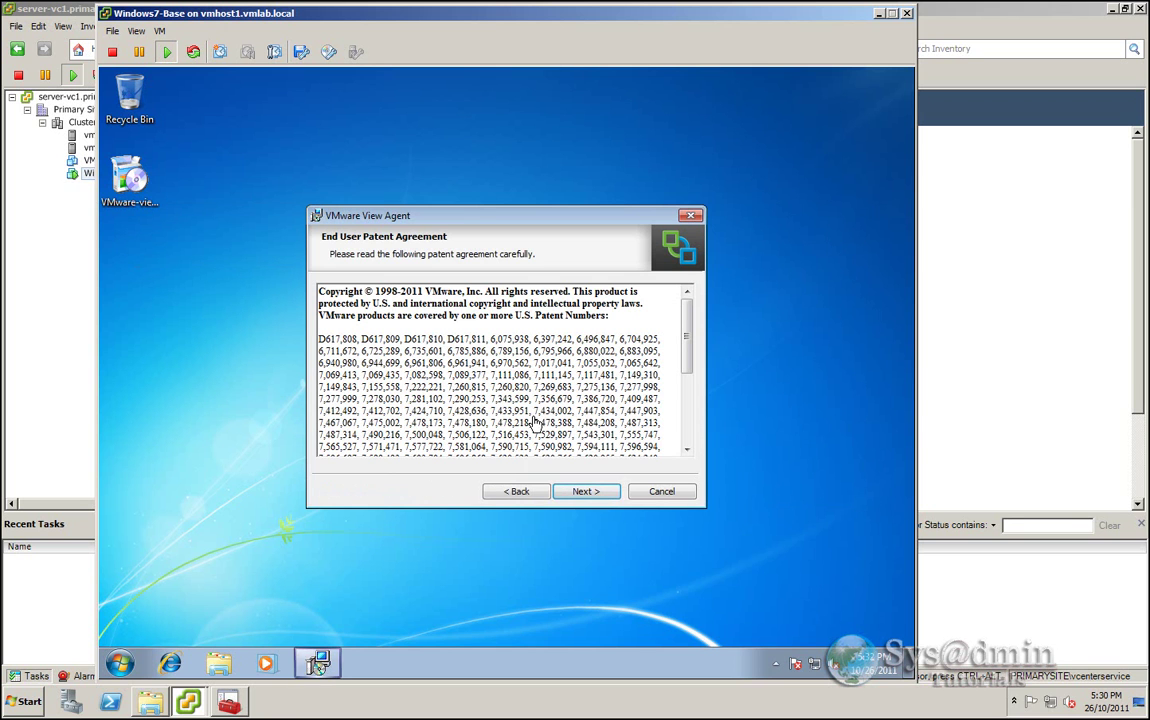
click(583, 490)
click(383, 436)
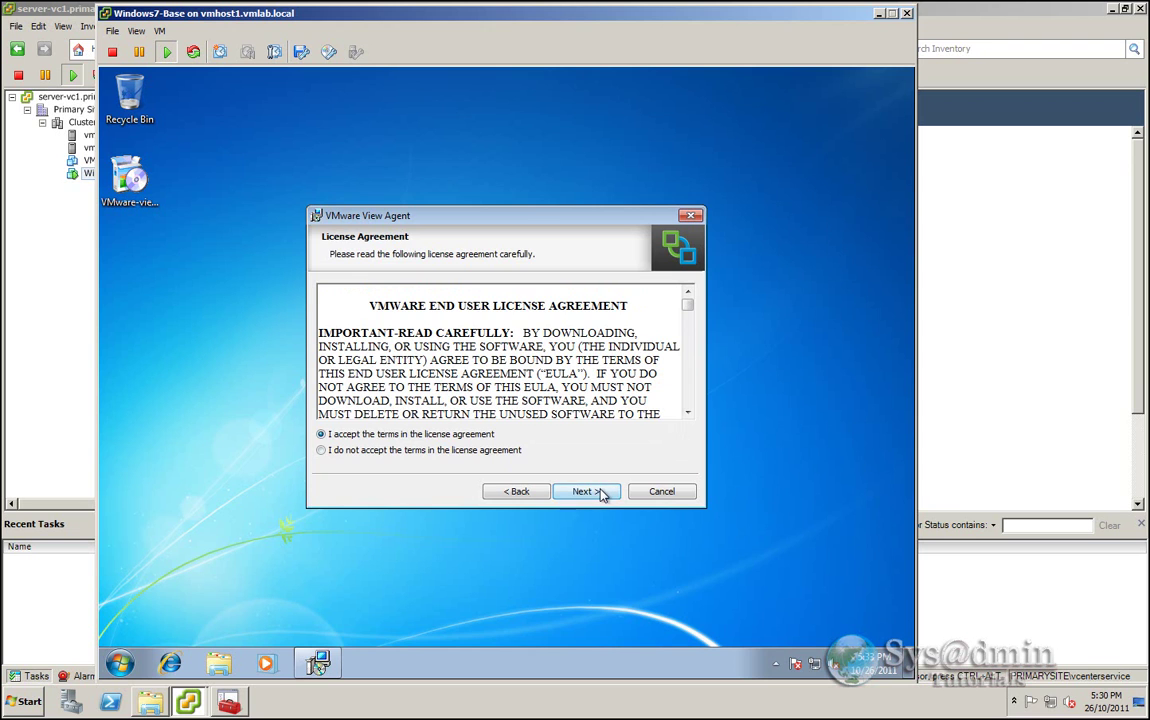
click(604, 492)
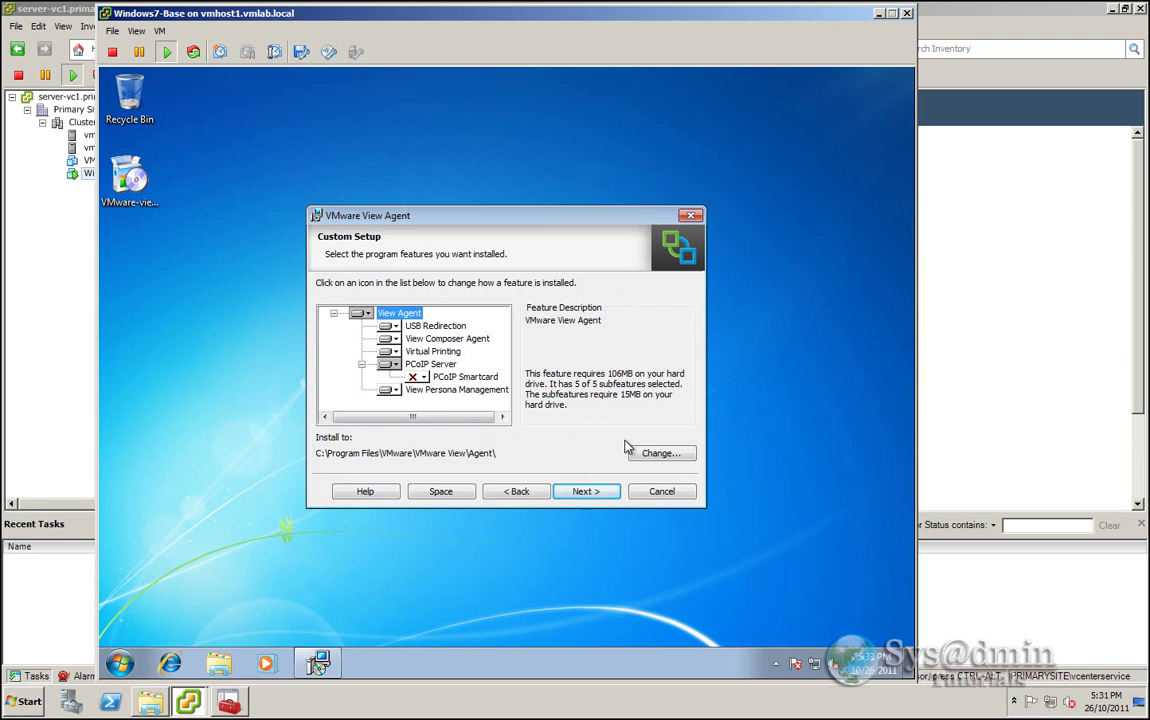
- Keep default features and Remote Desktop enabled, install, finish, and restart the guest
click(588, 492)
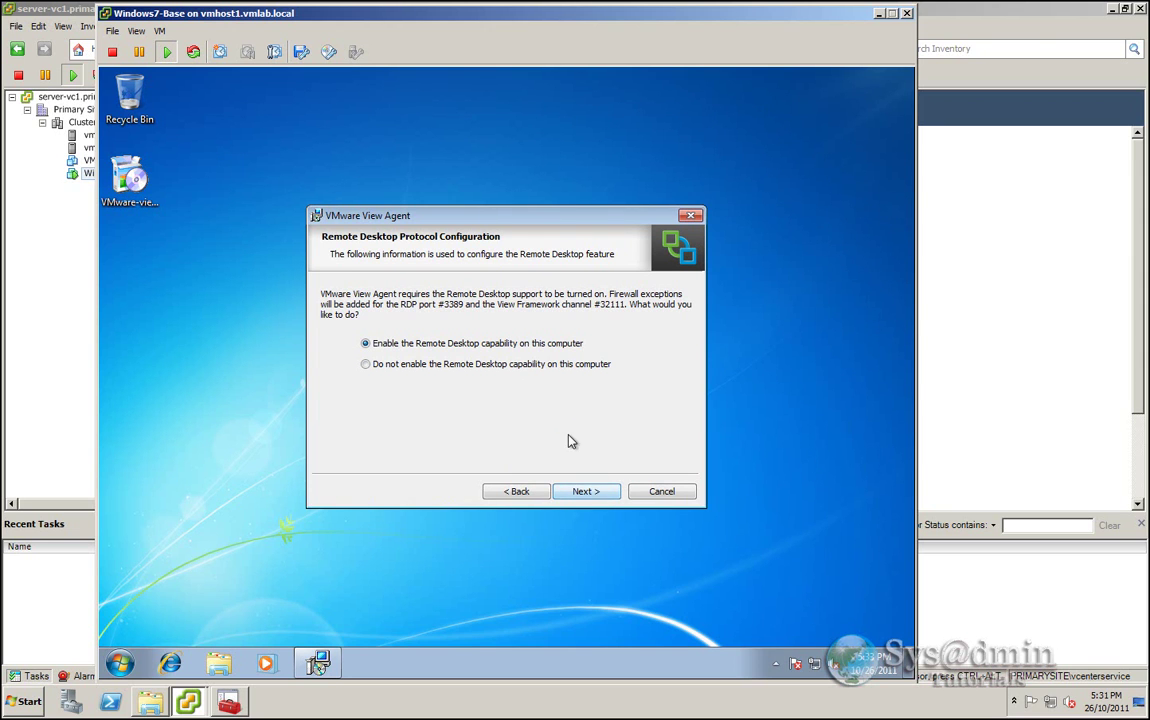
click(595, 497)
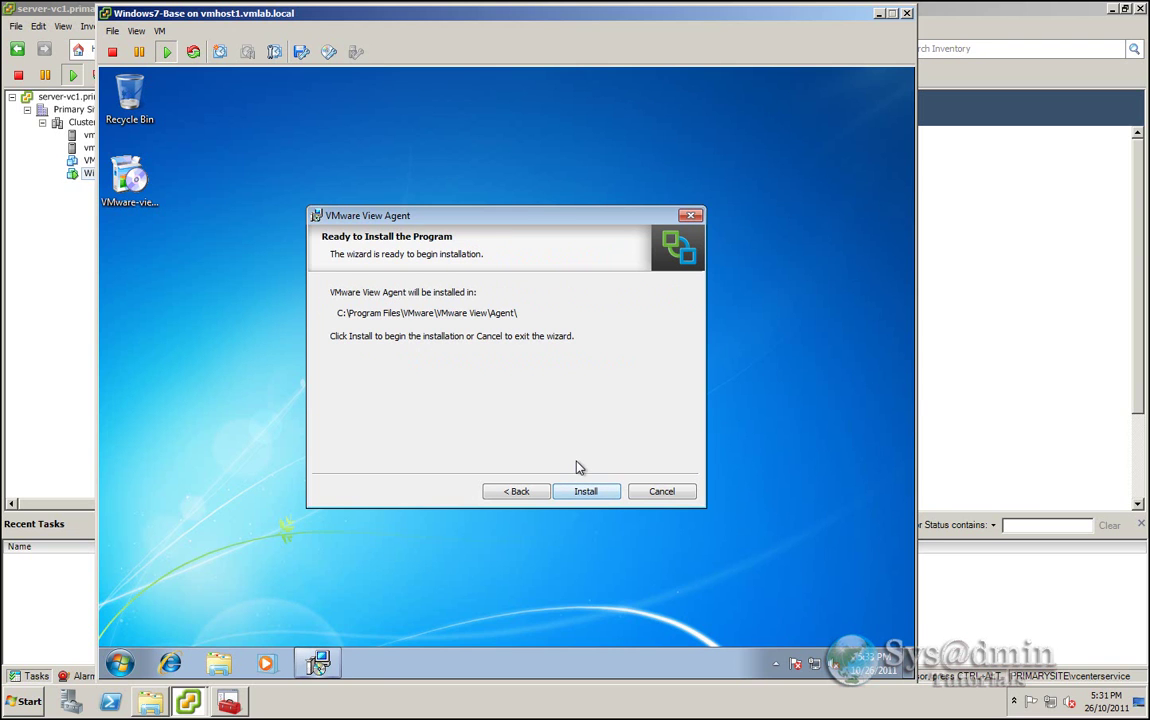
click(590, 492)
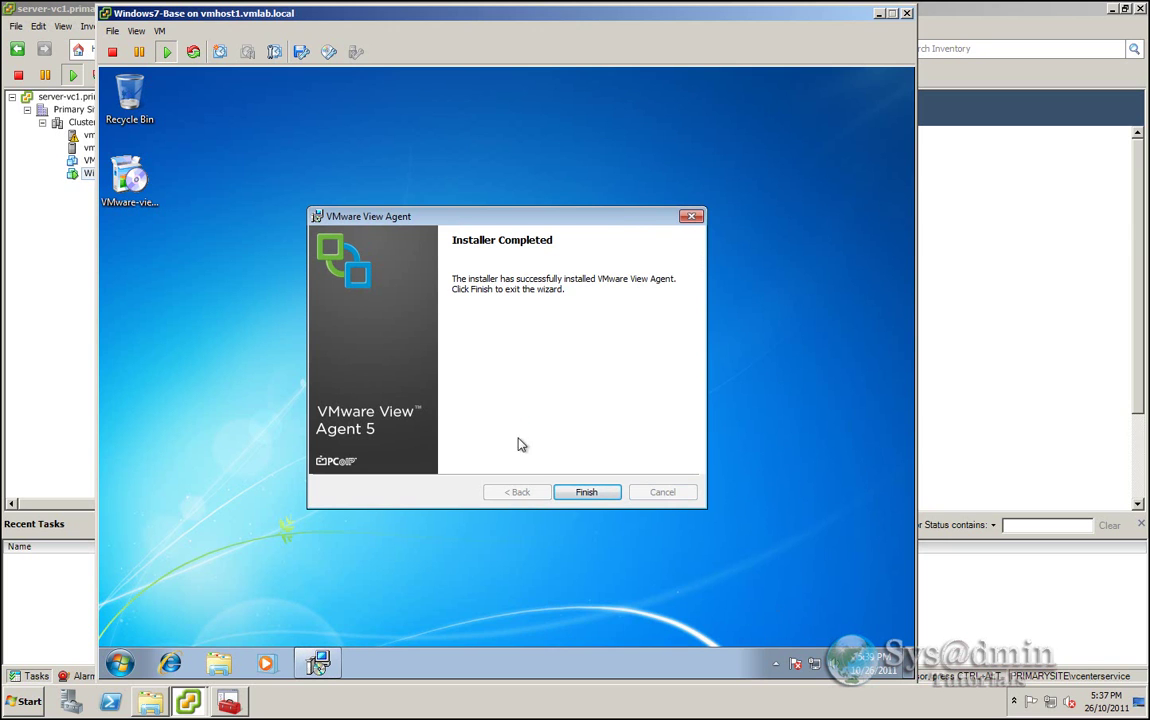
click(588, 493)
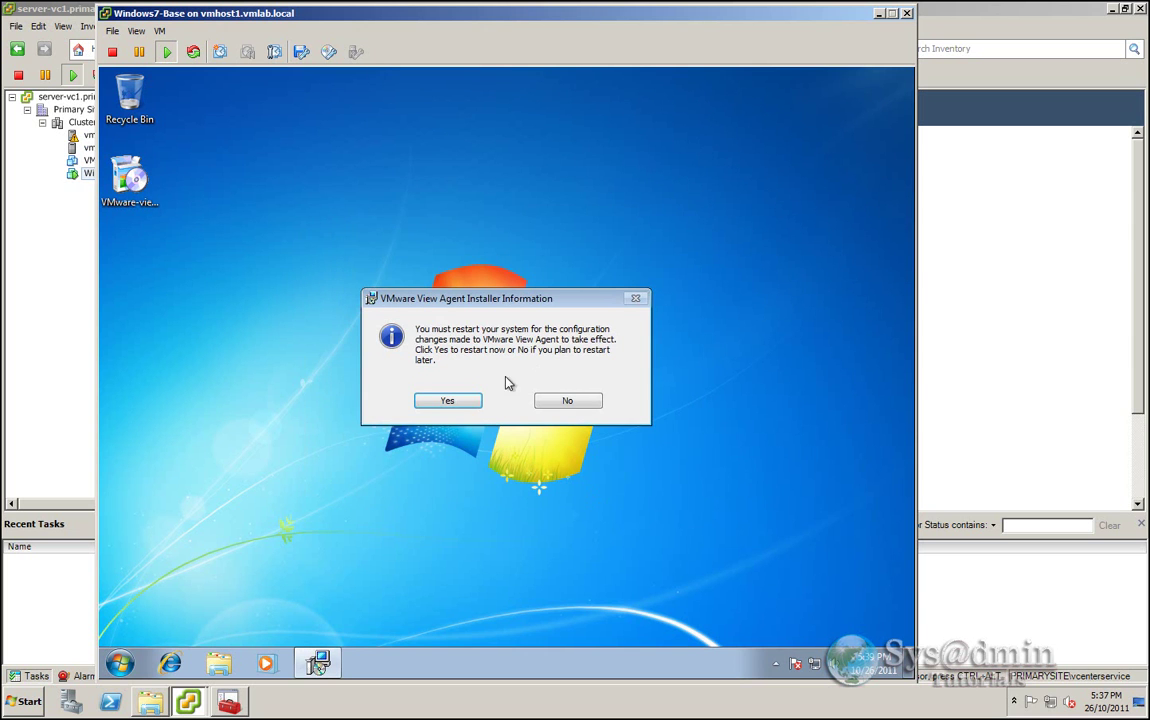
click(447, 401)
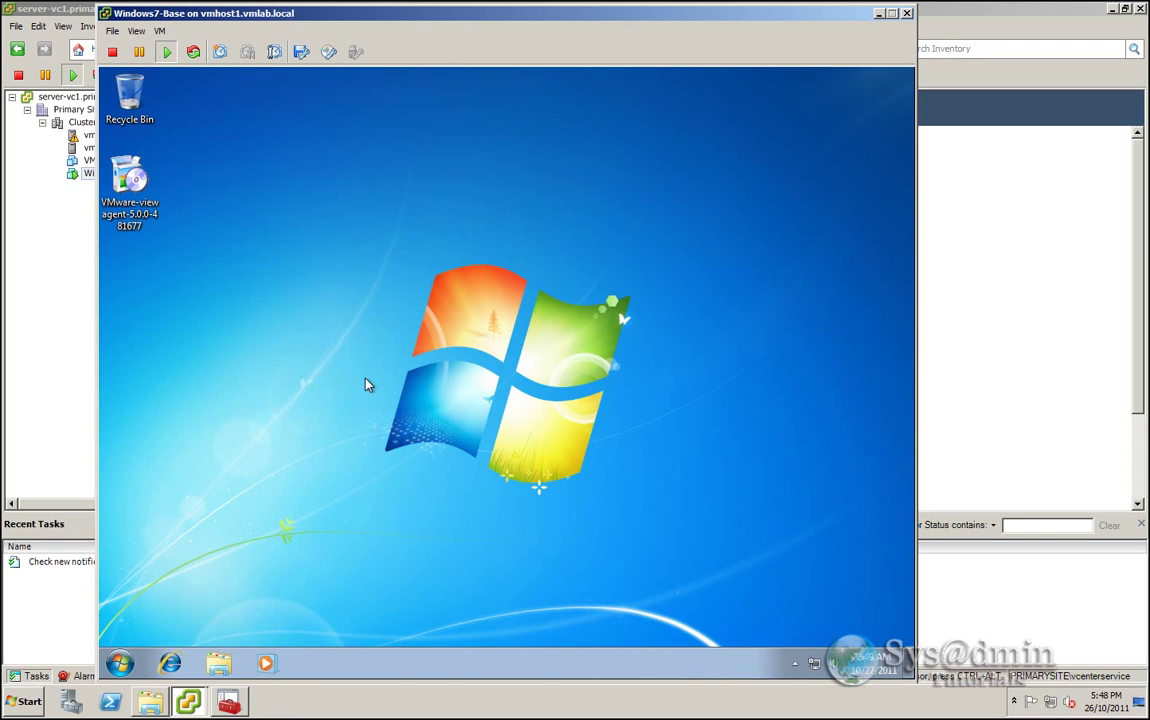
click(150, 200)
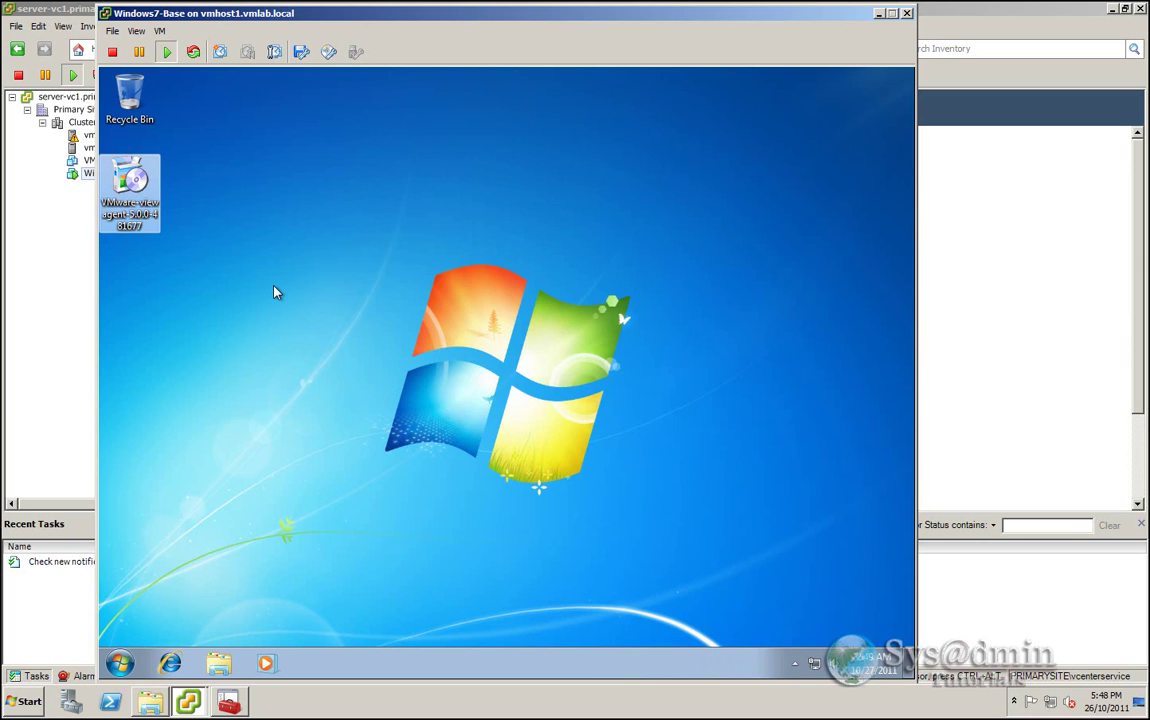
- Delete the agent installer, run 'ipconfig /release' from Run, and shut down Windows 7
key(Delete)
key(Return)
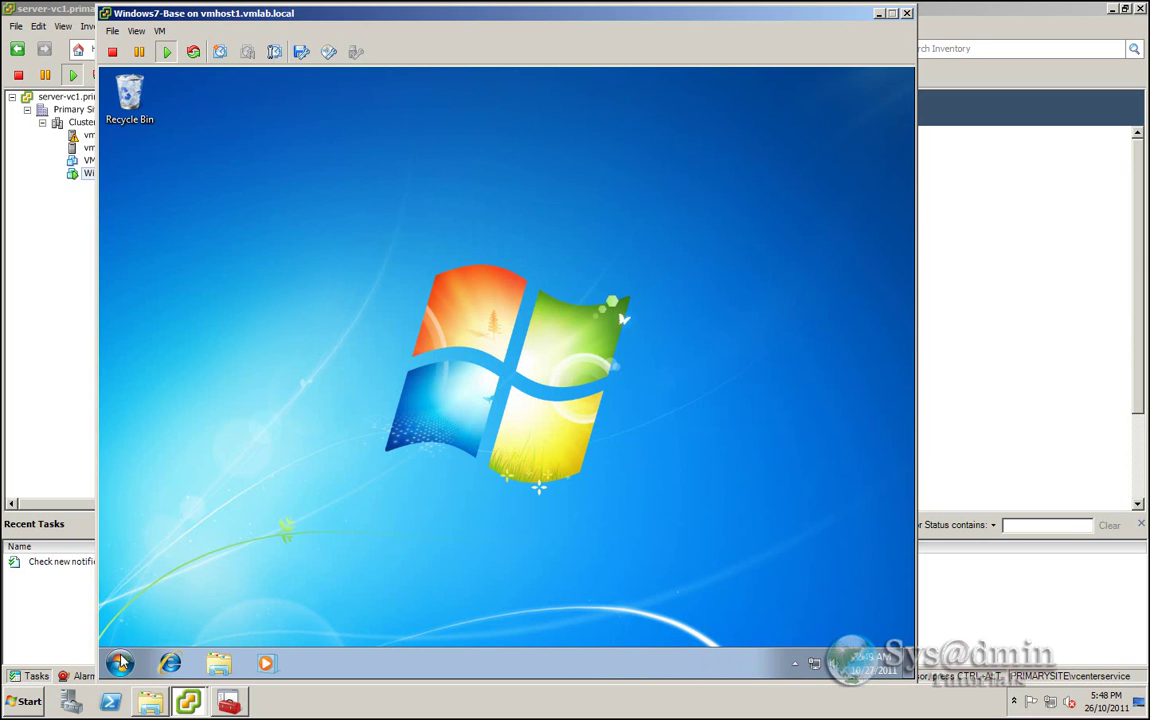
click(119, 663)
click(218, 622)
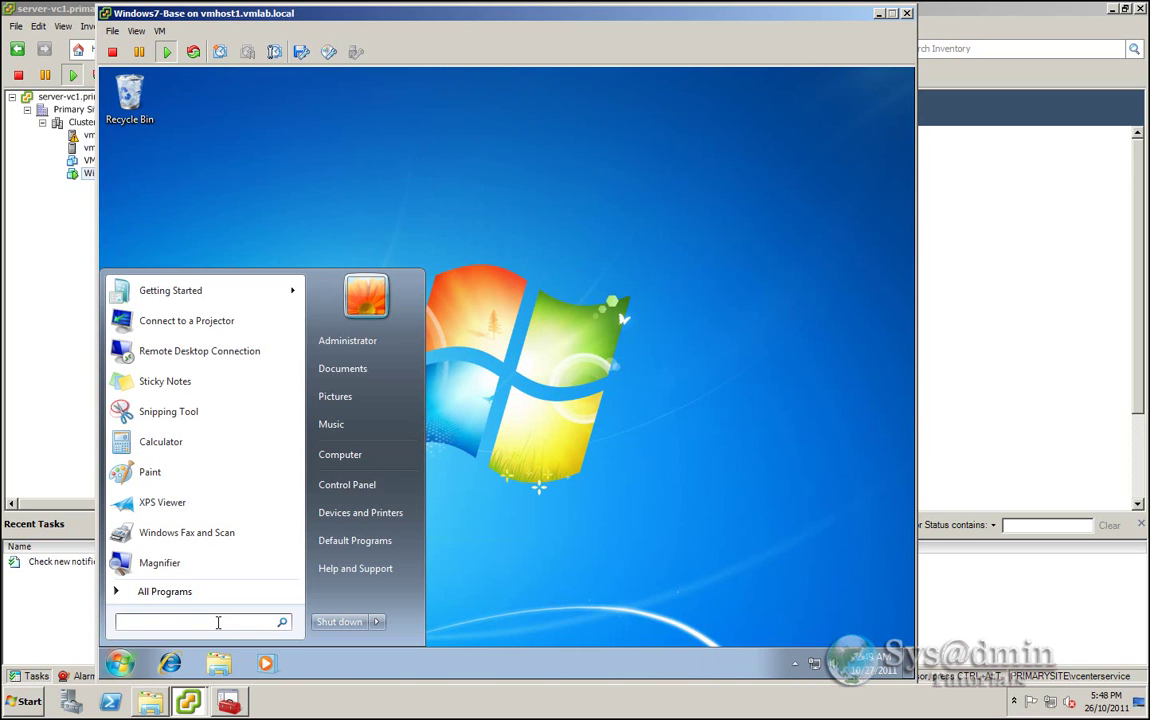
text(run)
click(147, 320)
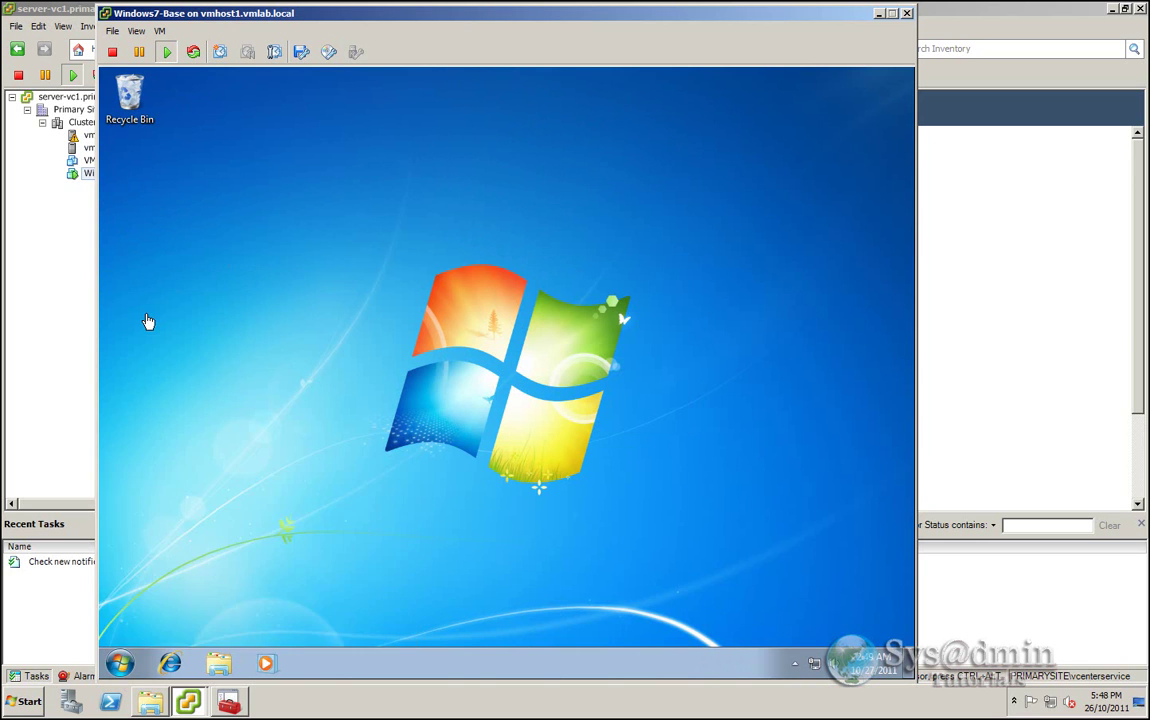
text(ipco)
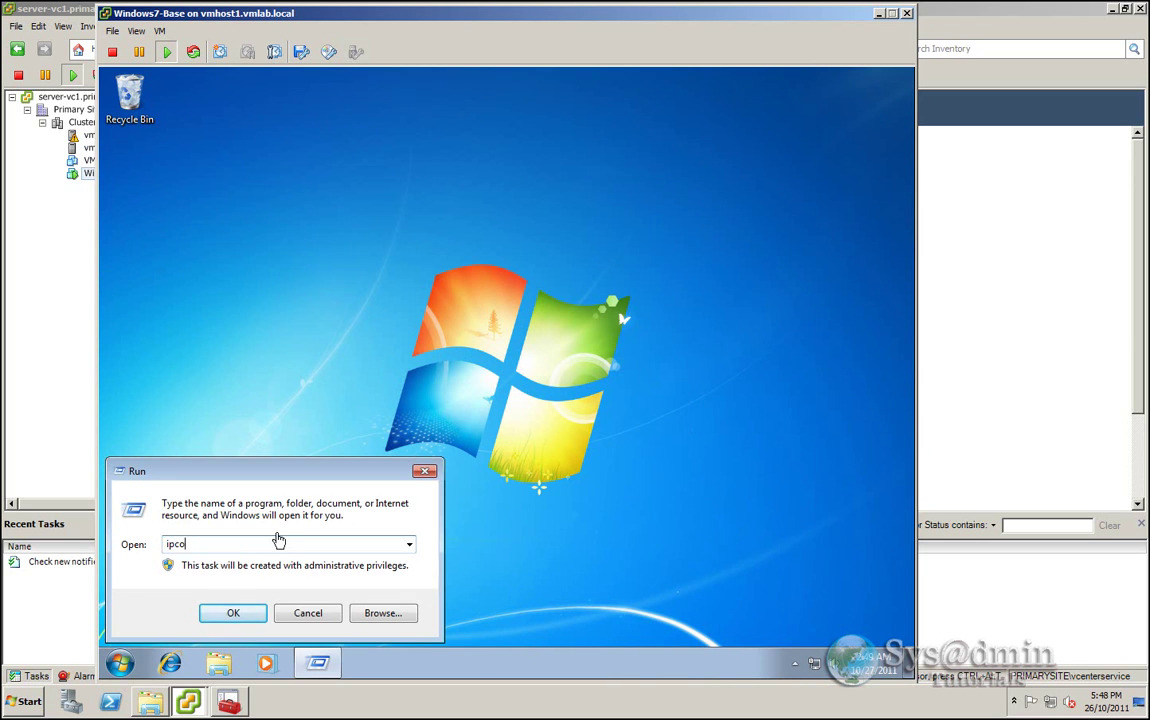
text(nfig /release)
click(240, 614)
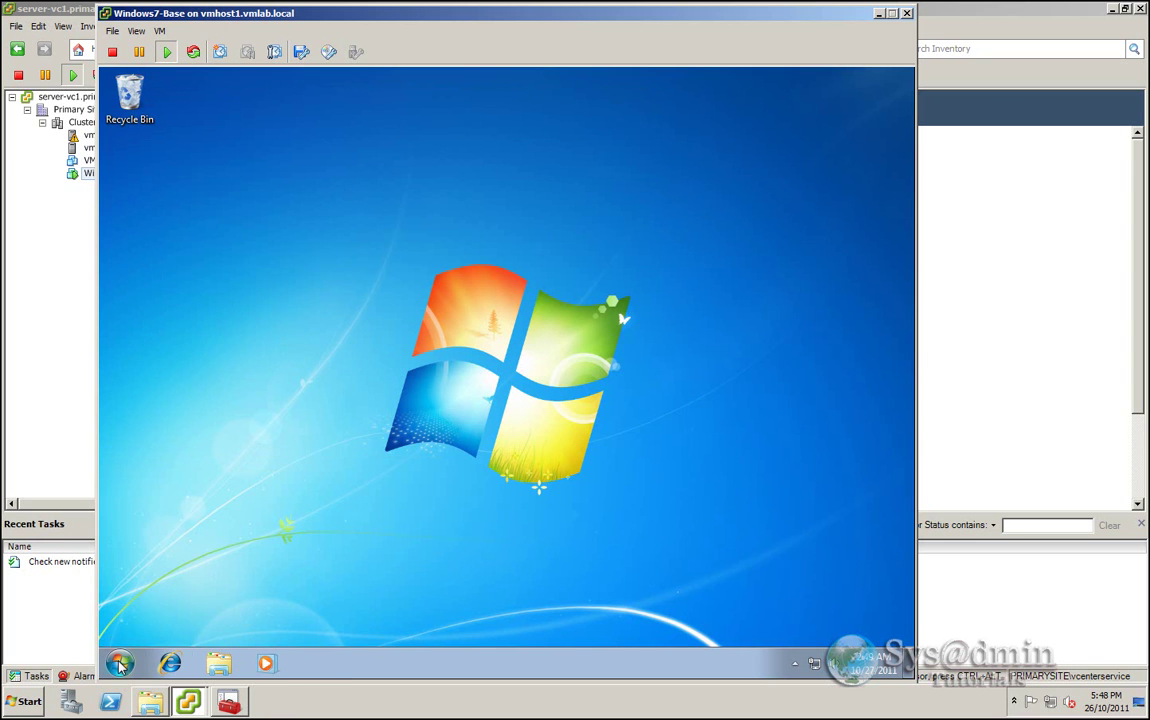
click(119, 663)
click(339, 622)
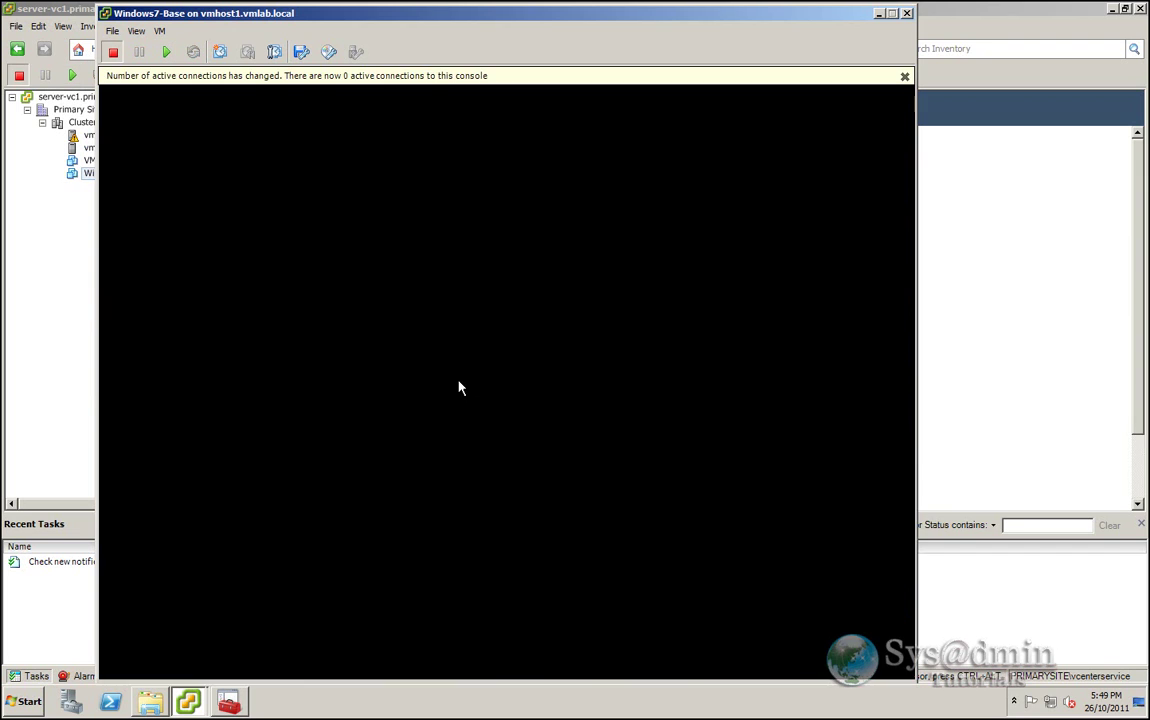
- Take snapshot 'Base Snapshot' described 'Windows 7 Base System', then close the console
click(904, 77)
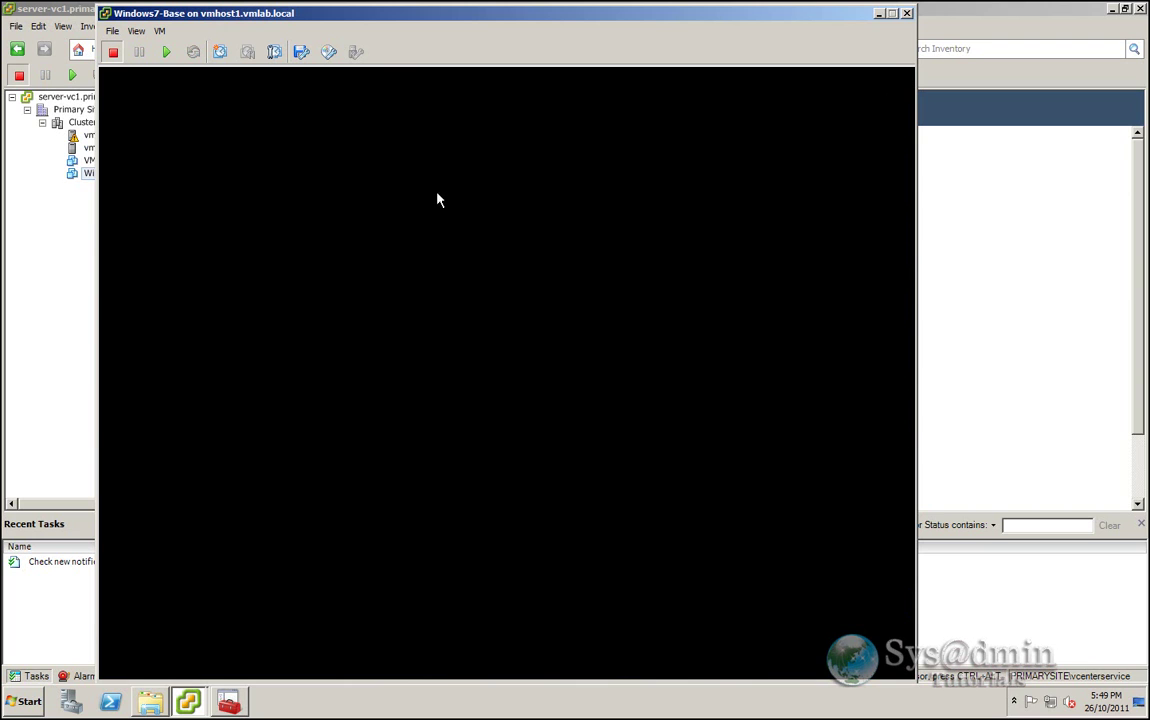
click(161, 31)
mouse_move(280, 87)
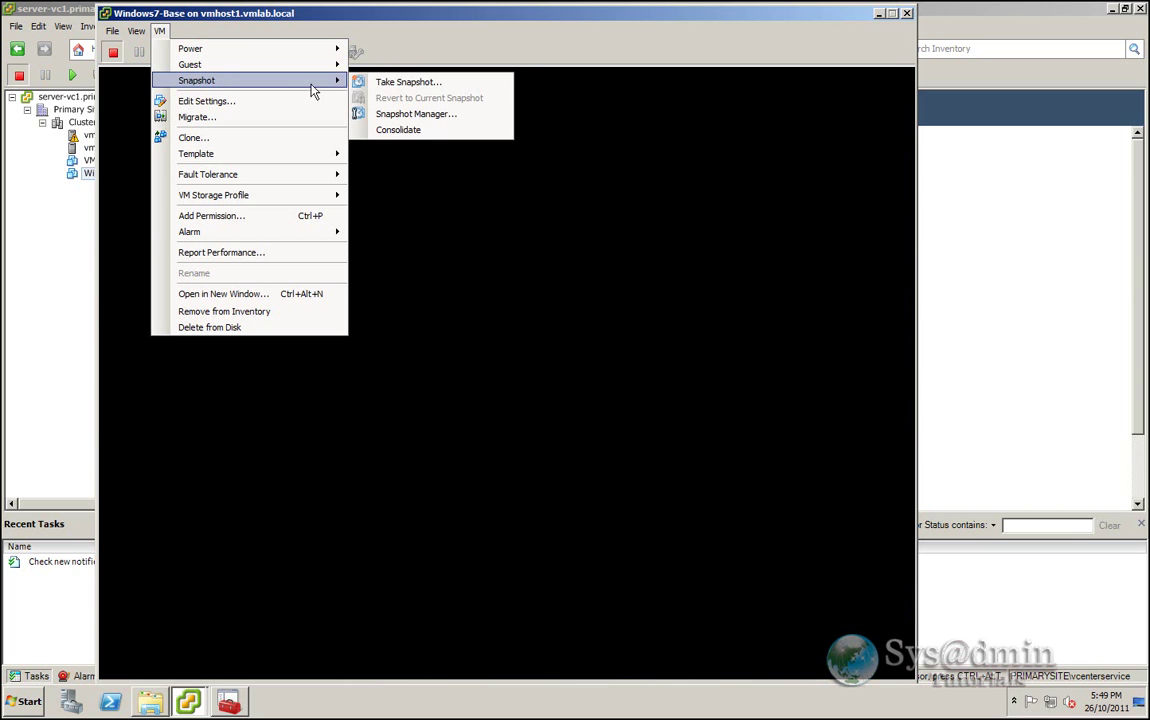
click(408, 82)
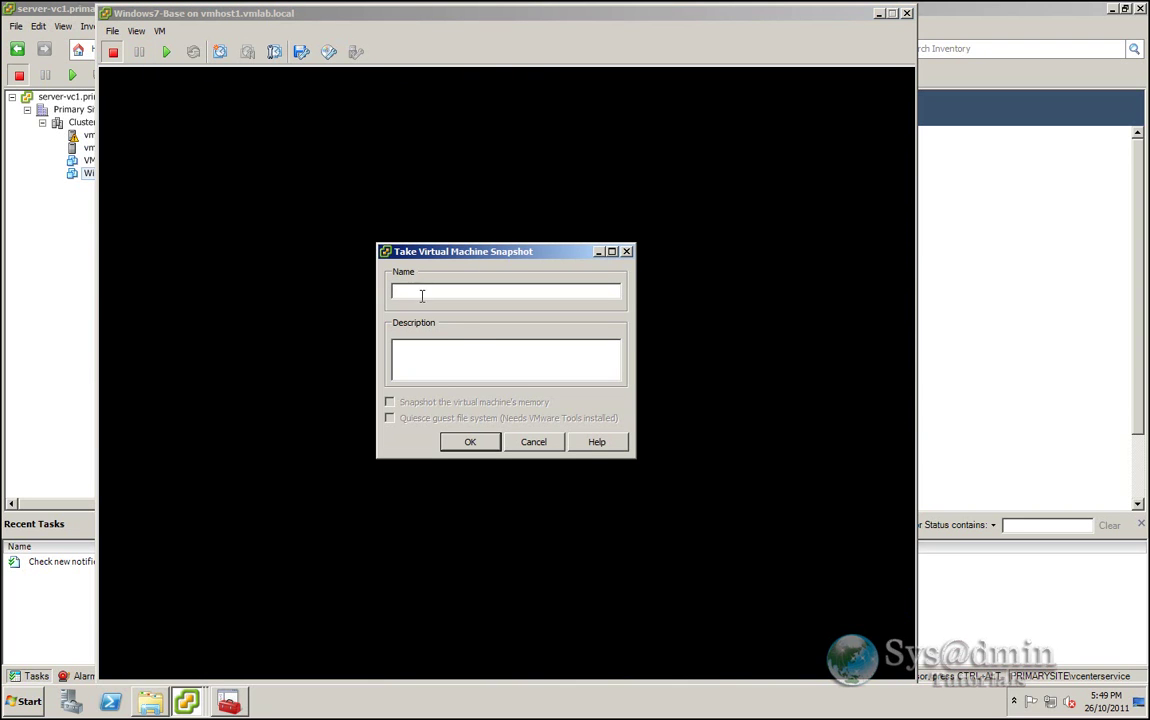
text(Base Snapshot)
click(441, 354)
text(Windows 7 Base System)
click(472, 442)
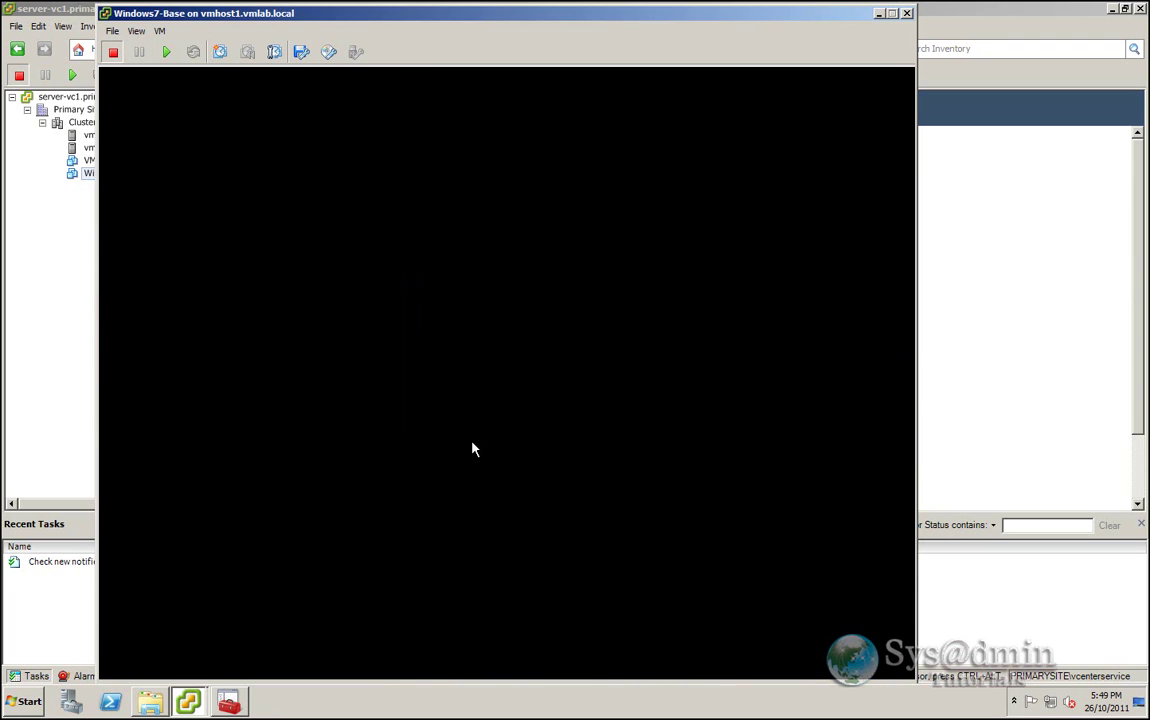
click(906, 13)
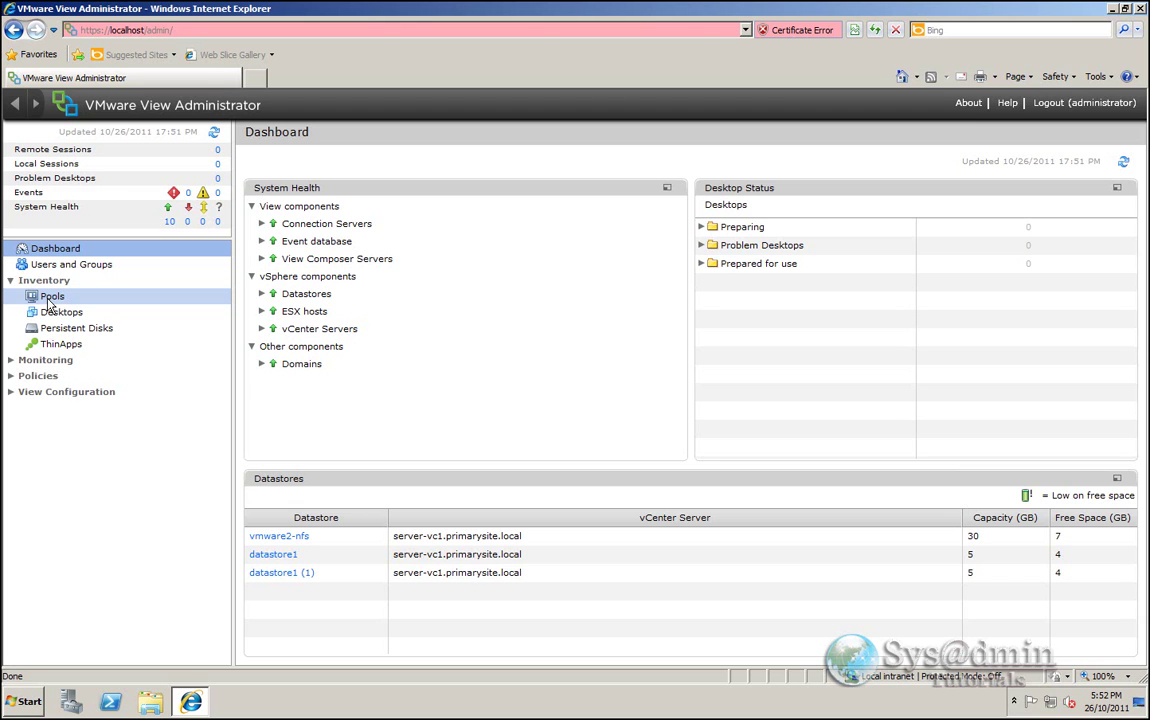
- Start an Automated, Dedicated desktop pool using View Composer linked clones
click(48, 299)
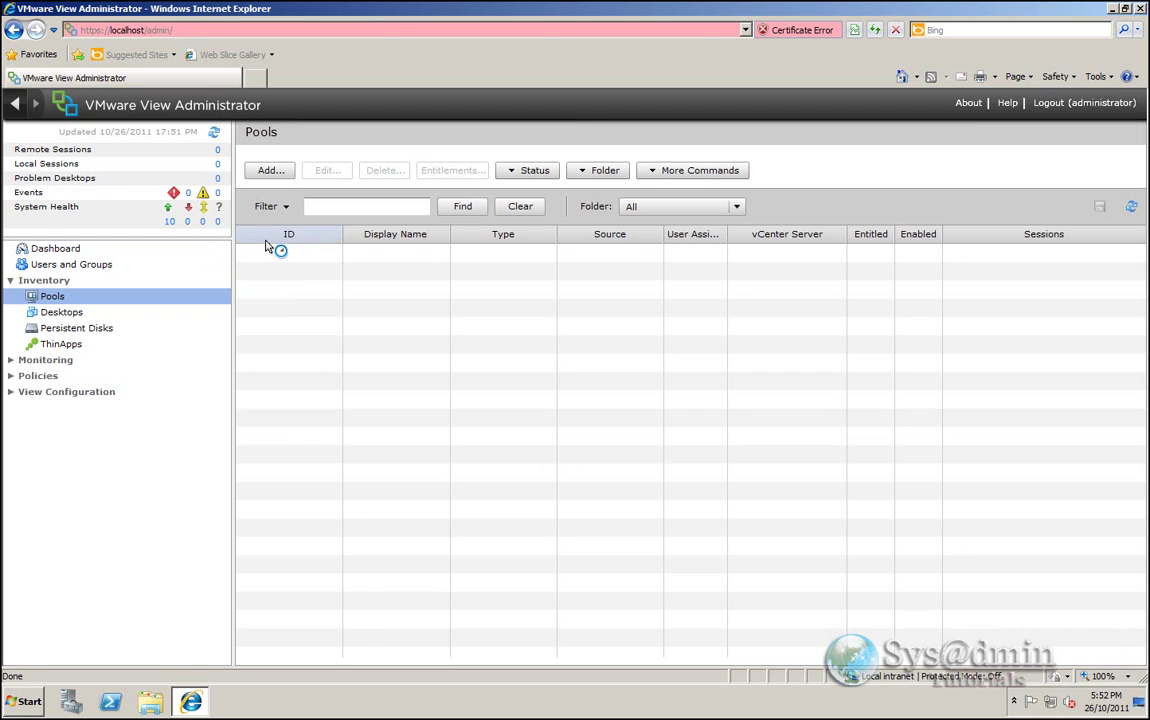
click(267, 174)
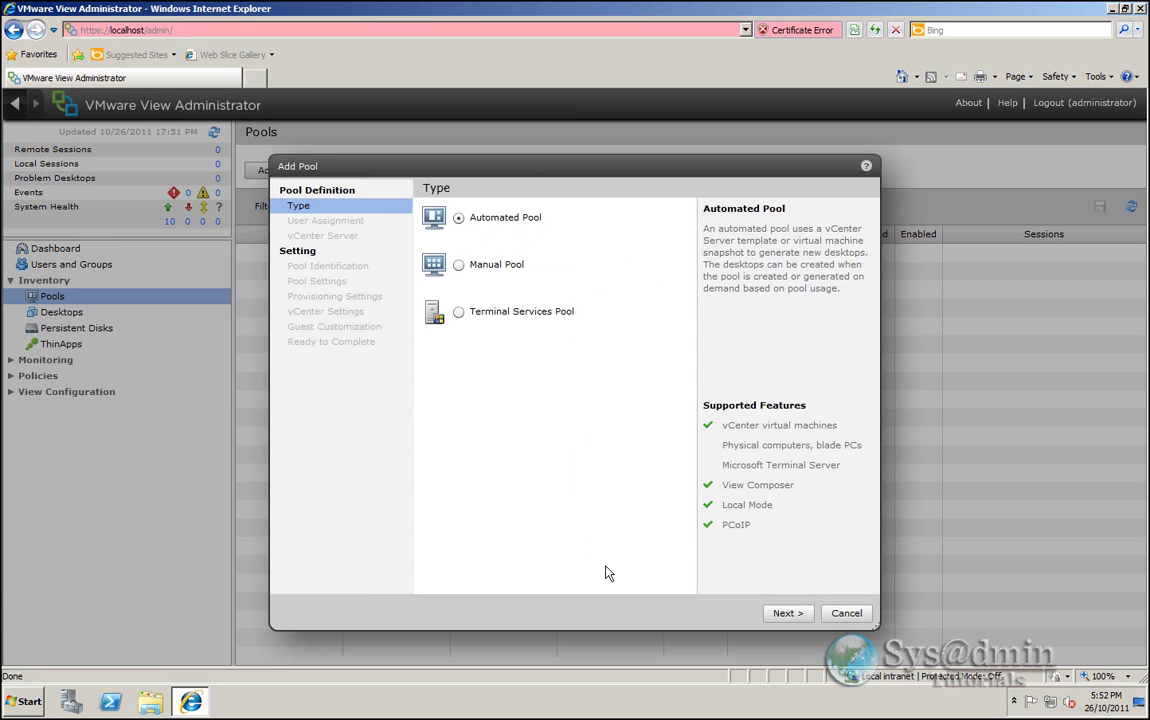
click(787, 613)
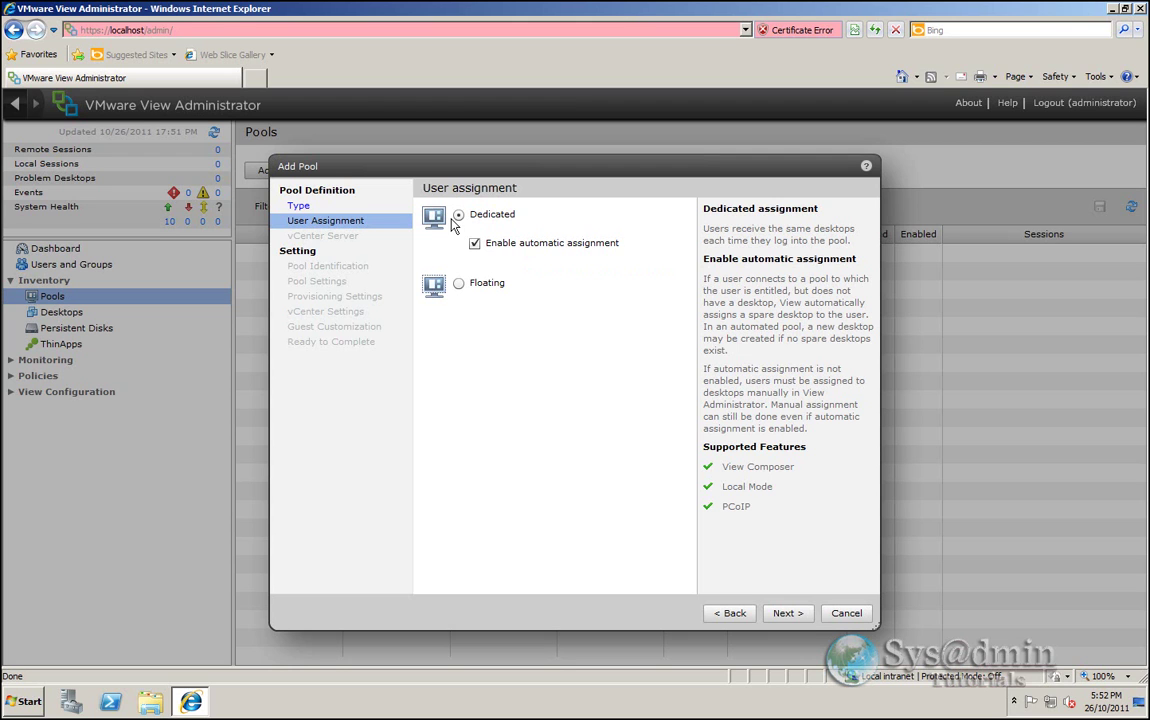
click(804, 617)
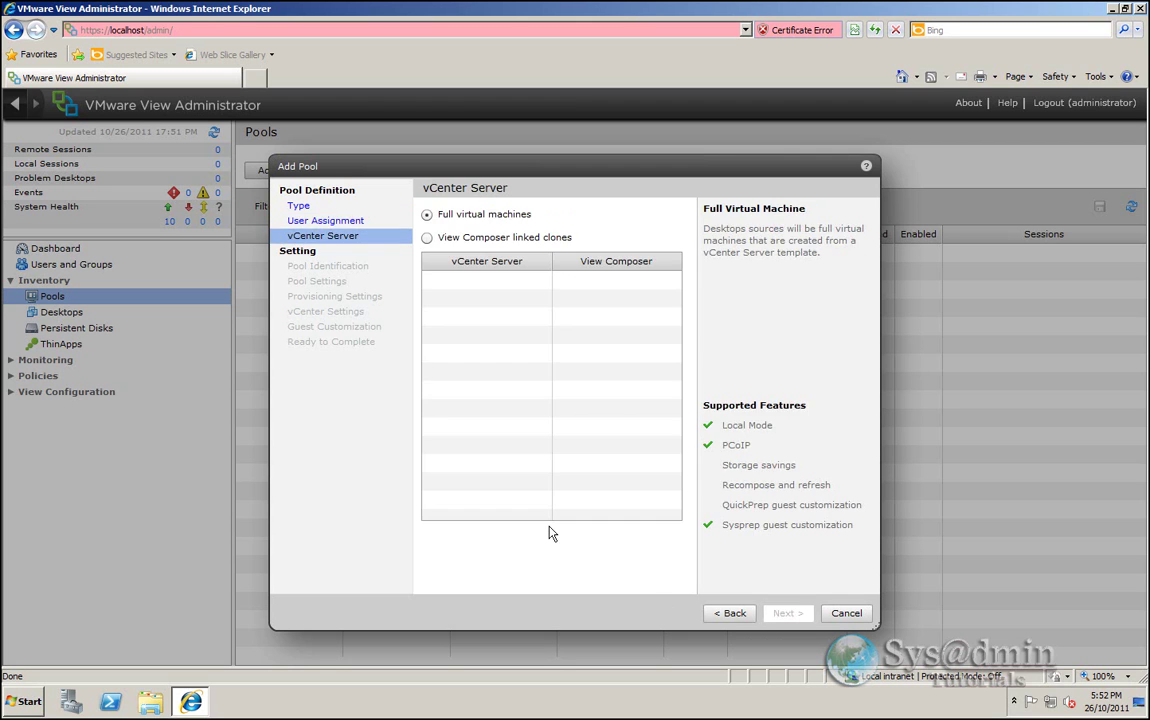
click(427, 240)
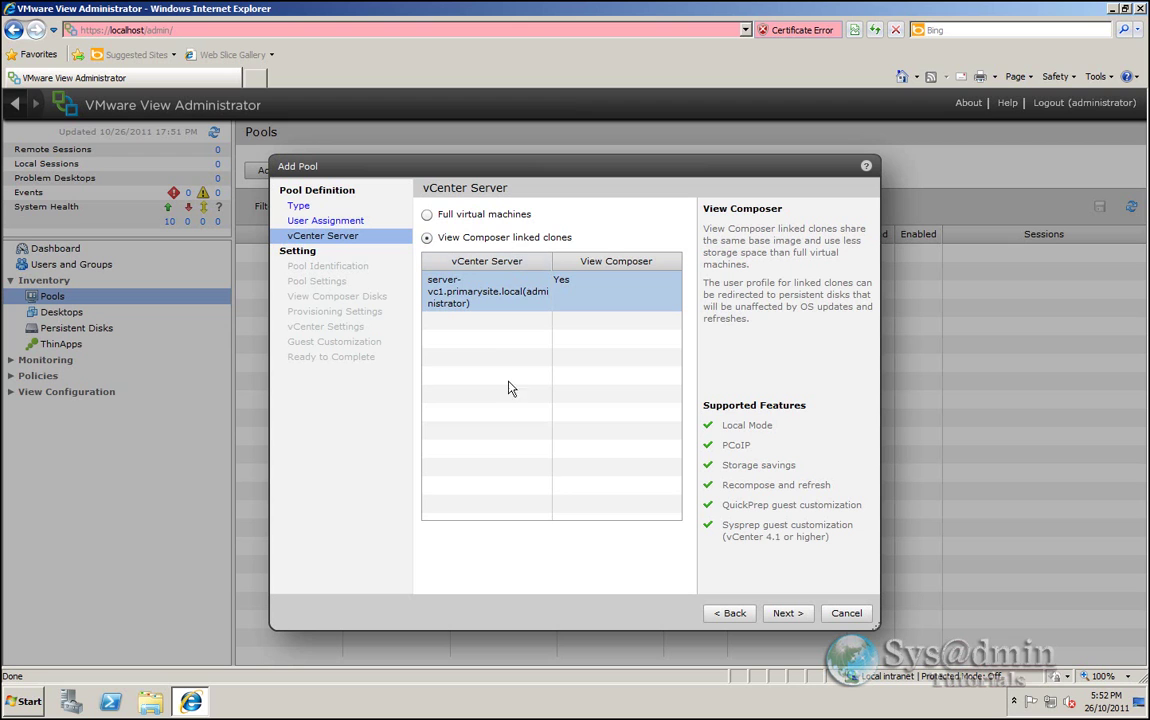
click(787, 613)
- Identify the pool as Windows7Pool, display name 'Windows 7 VDI', description 'Windows 7 Desktops'
click(533, 213)
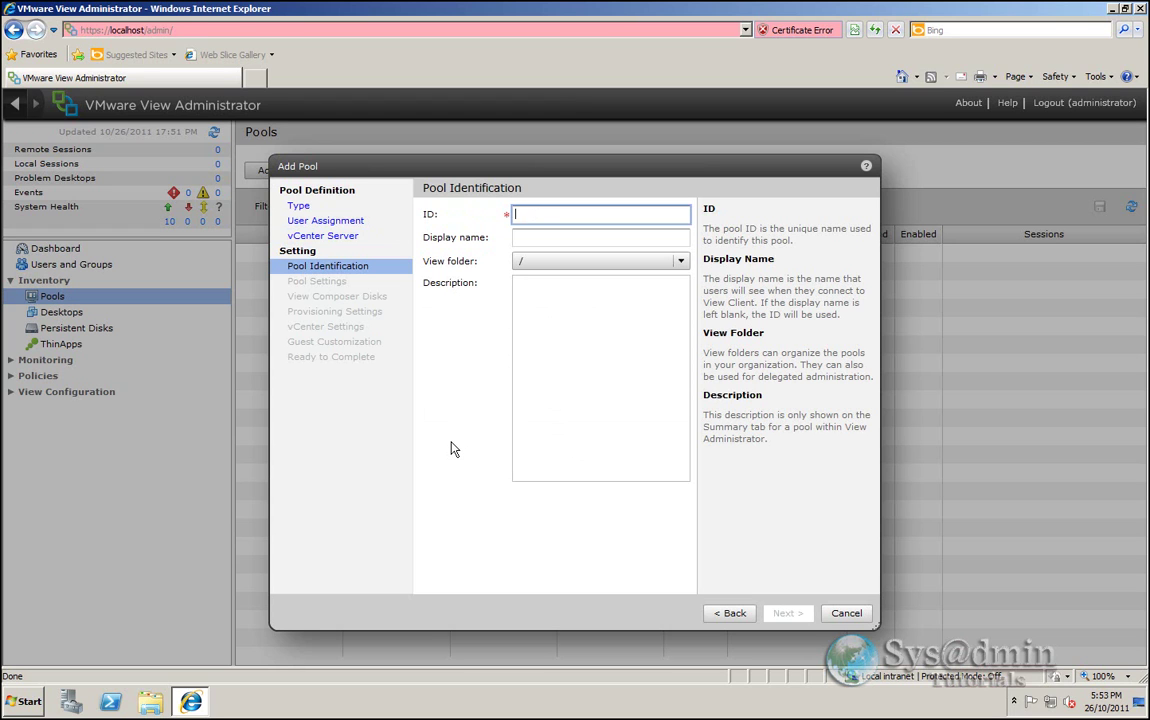
text(Windows)
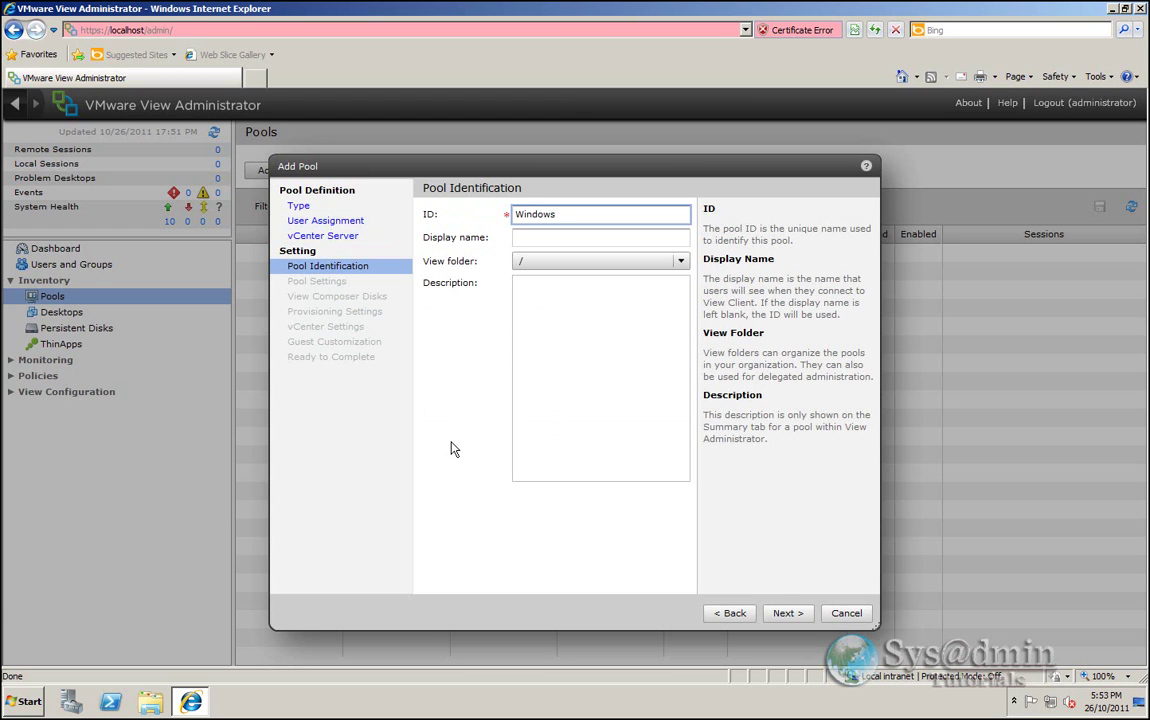
text(7Pool)
click(526, 239)
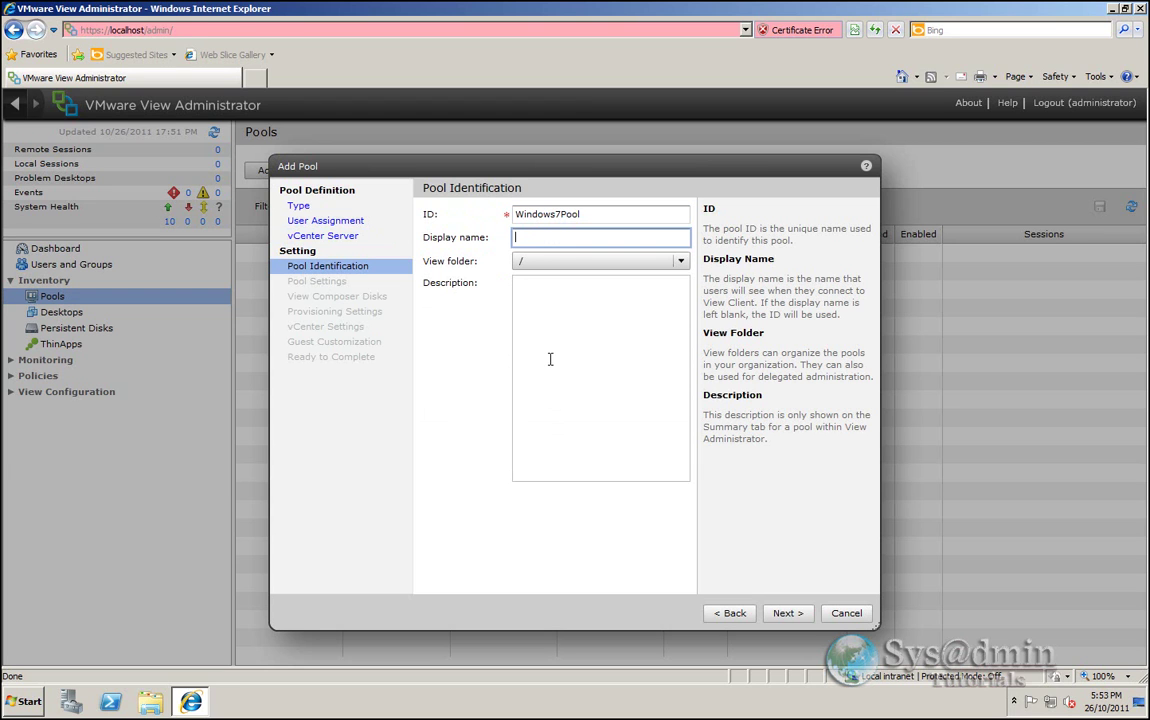
text(Windows)
text( 7 Dell)
key(BackSpace)
key(BackSpace)
key(BackSpace)
key(BackSpace)
text(VDI)
click(575, 385)
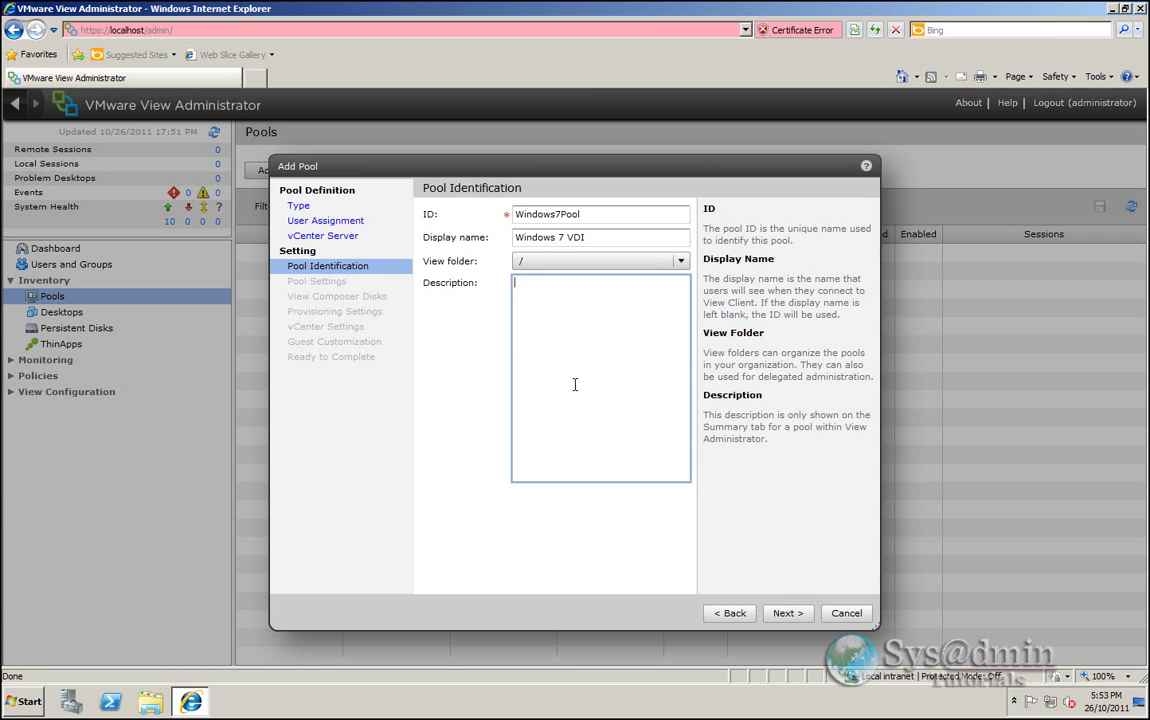
text(Windows 7 Desktops)
click(786, 613)
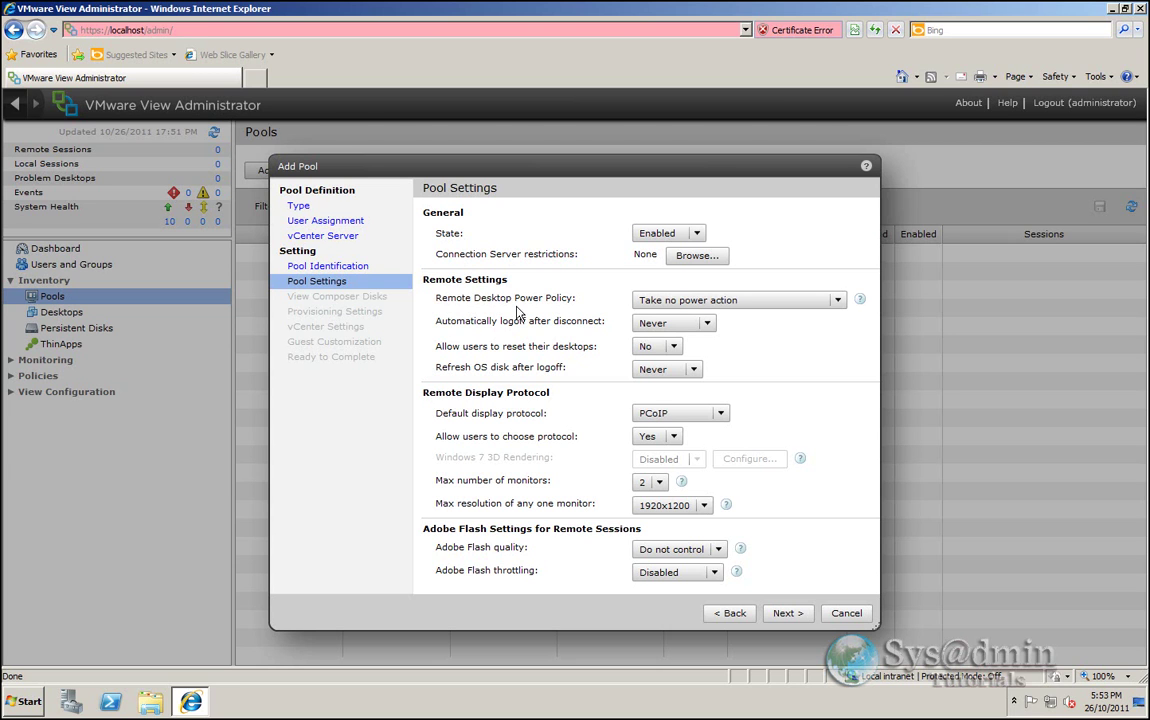
- Keep desktops always powered on and log users off 30 minutes after disconnect
click(836, 301)
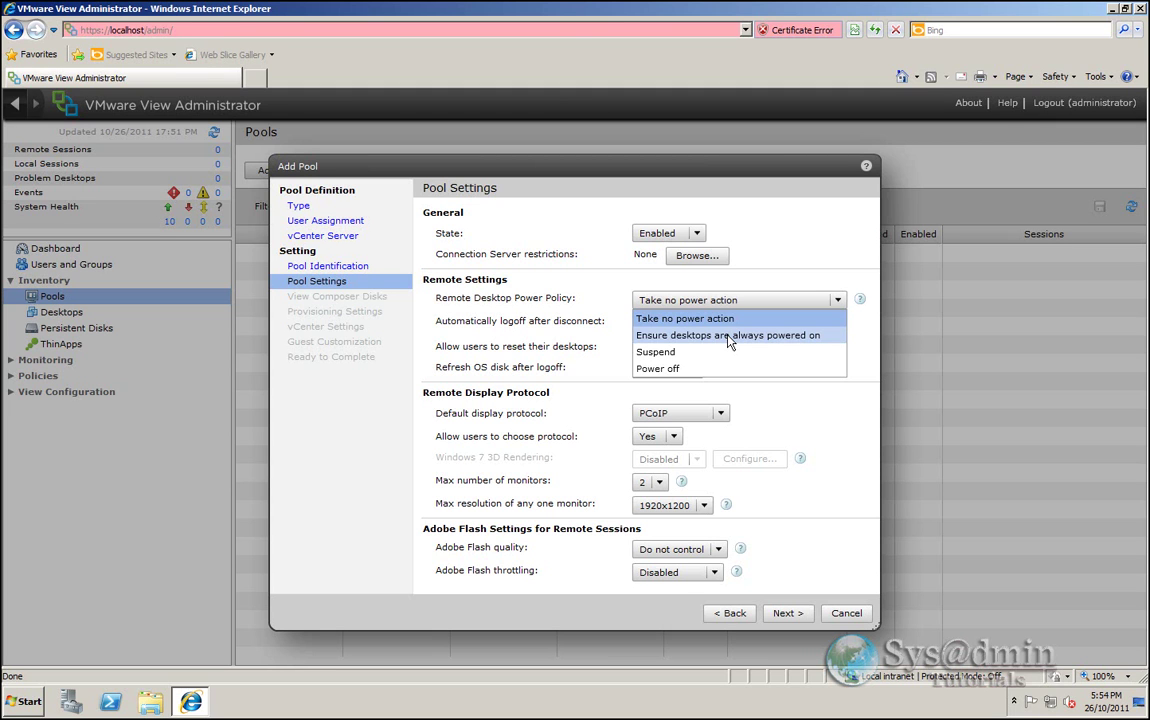
click(729, 338)
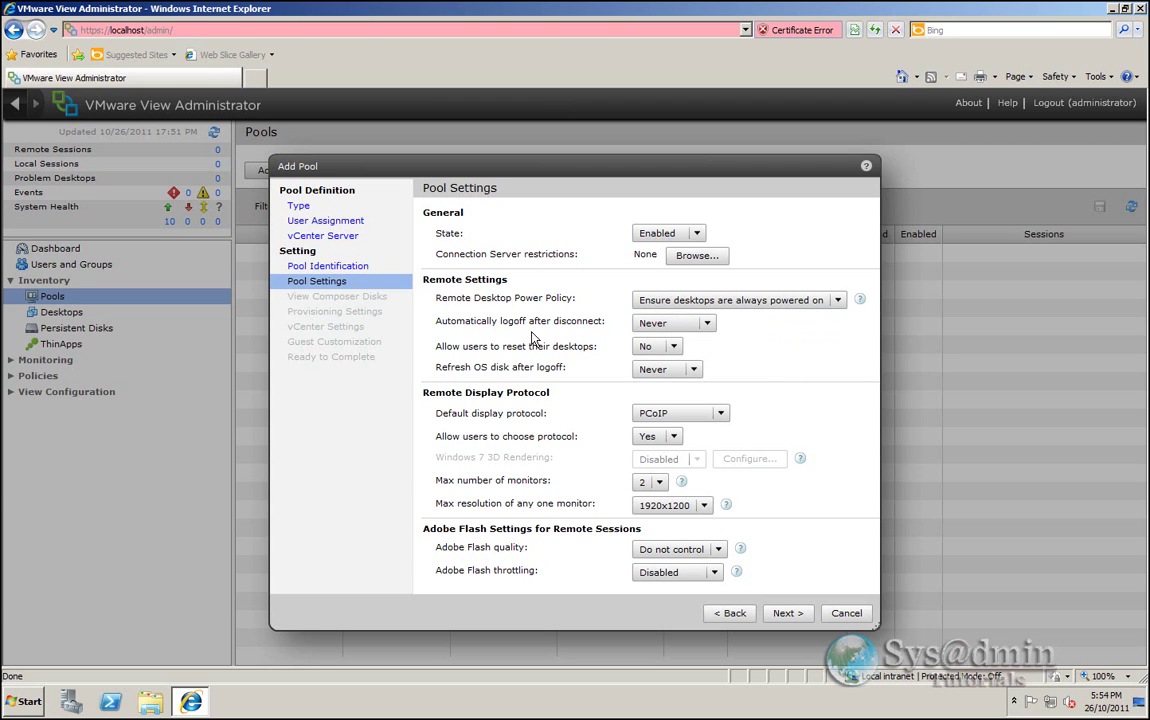
click(710, 326)
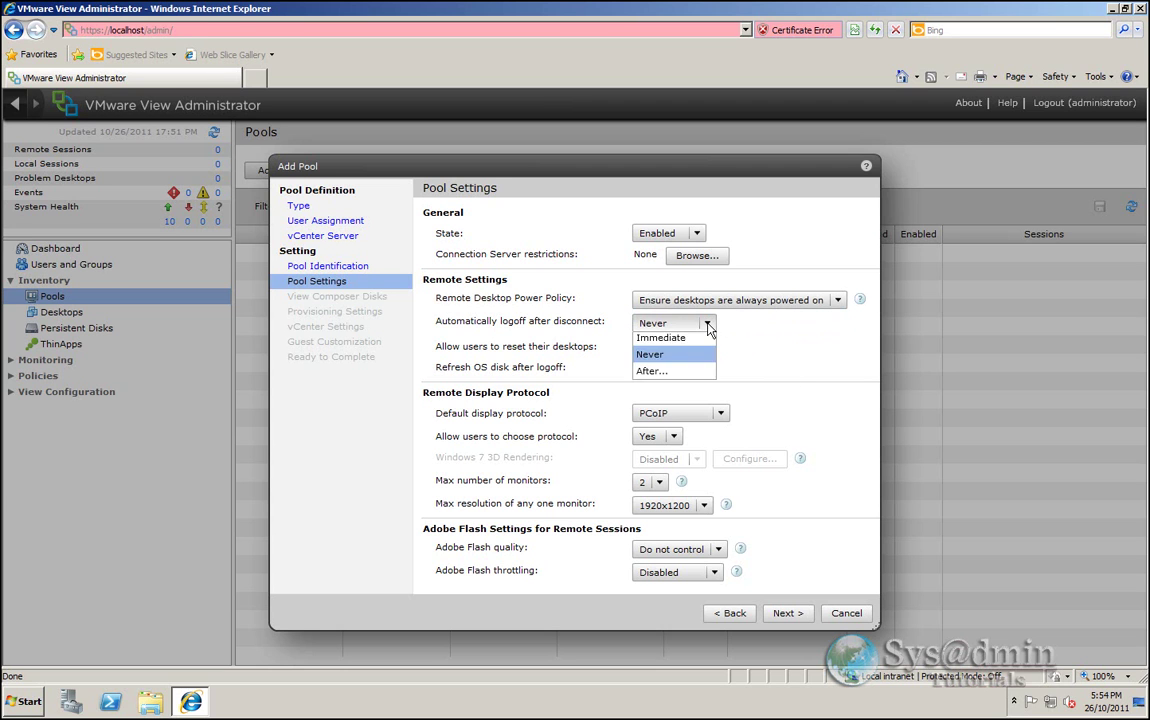
click(659, 375)
drag(748, 323, 723, 324)
text(120)
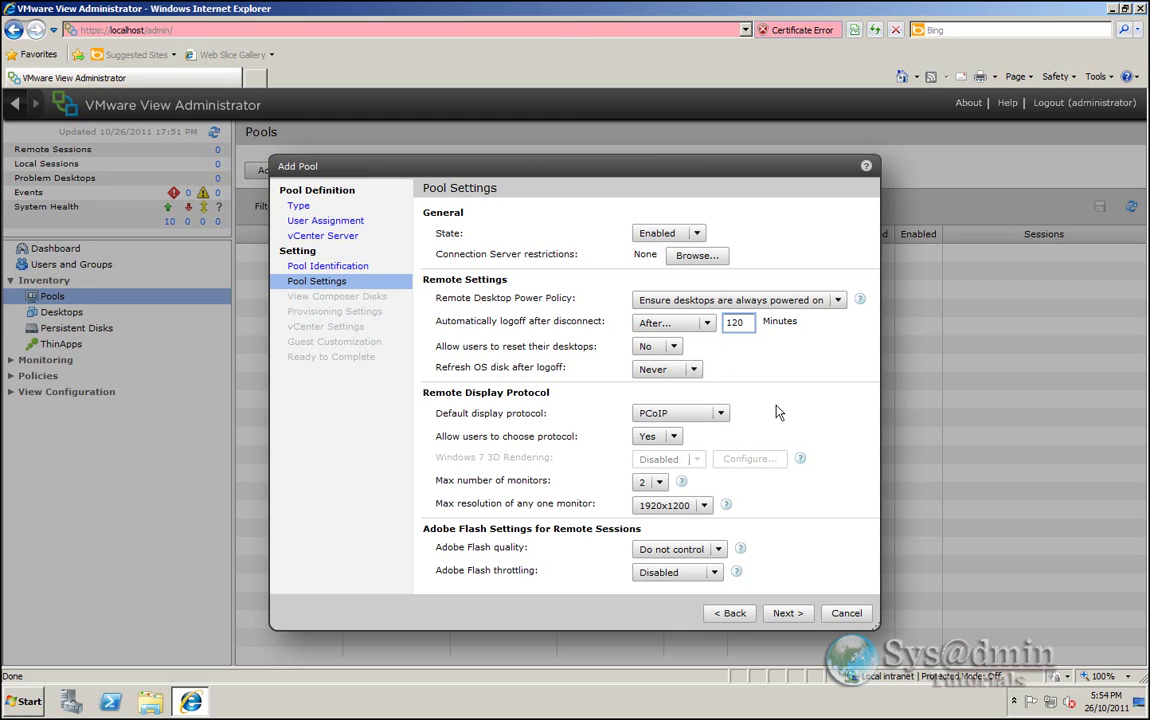
key(ctrl+a)
text(30)
- Allow users to reset their own desktops
click(658, 348)
click(648, 362)
click(694, 372)
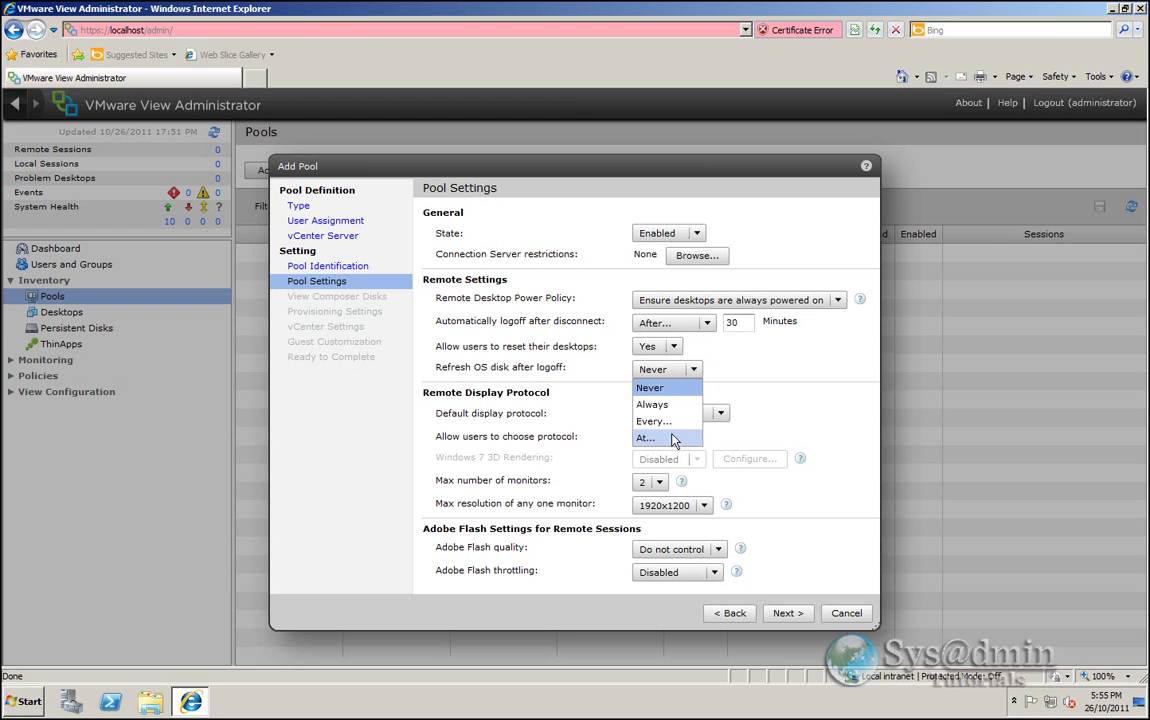
- Keep OS disk refresh Never, PCoIP protocol, Flash quality Do not control, throttling Disabled
click(658, 388)
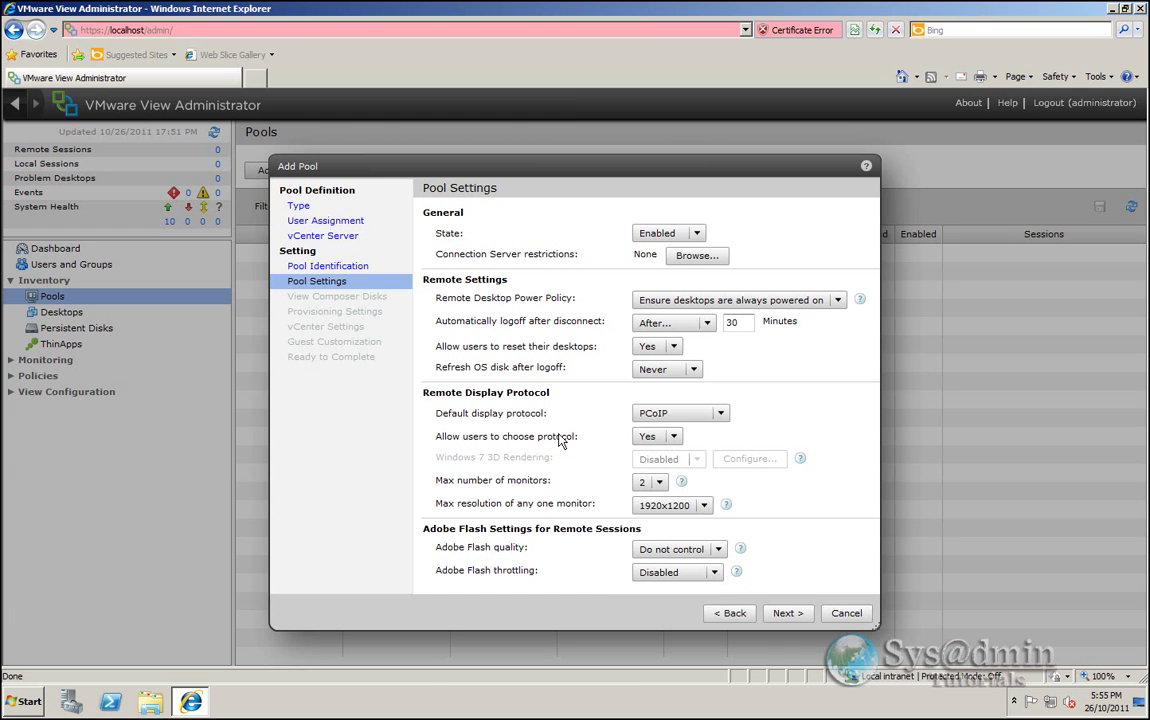
click(721, 414)
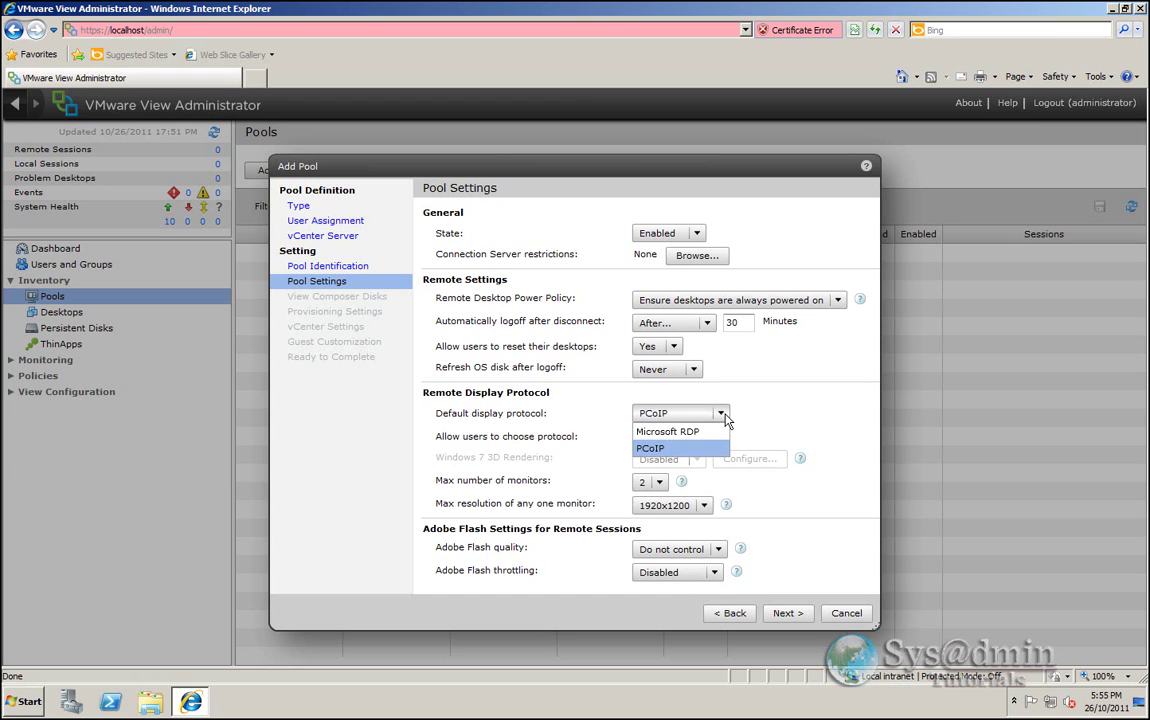
click(724, 416)
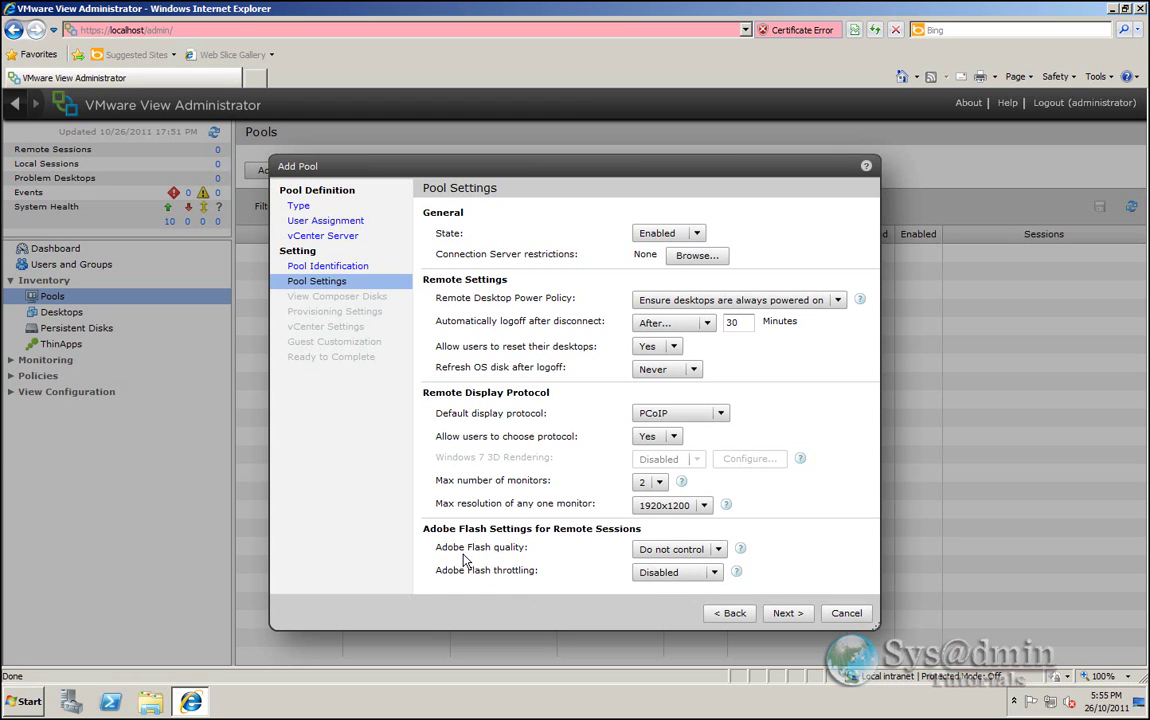
click(688, 550)
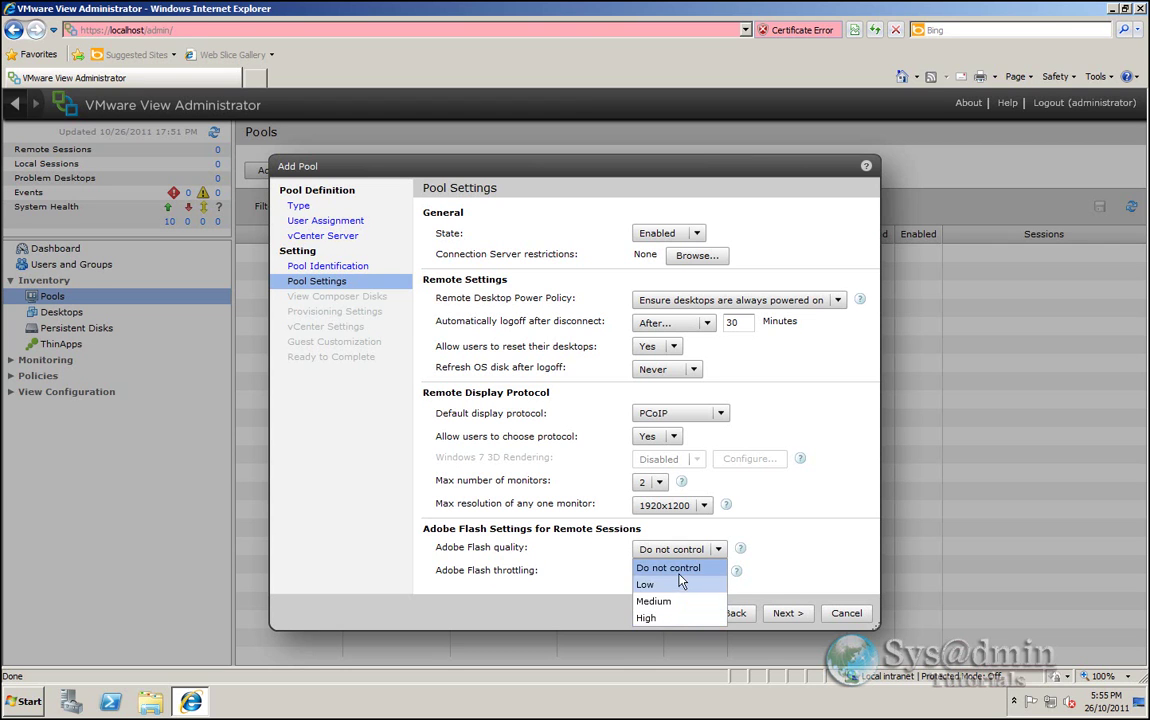
click(668, 567)
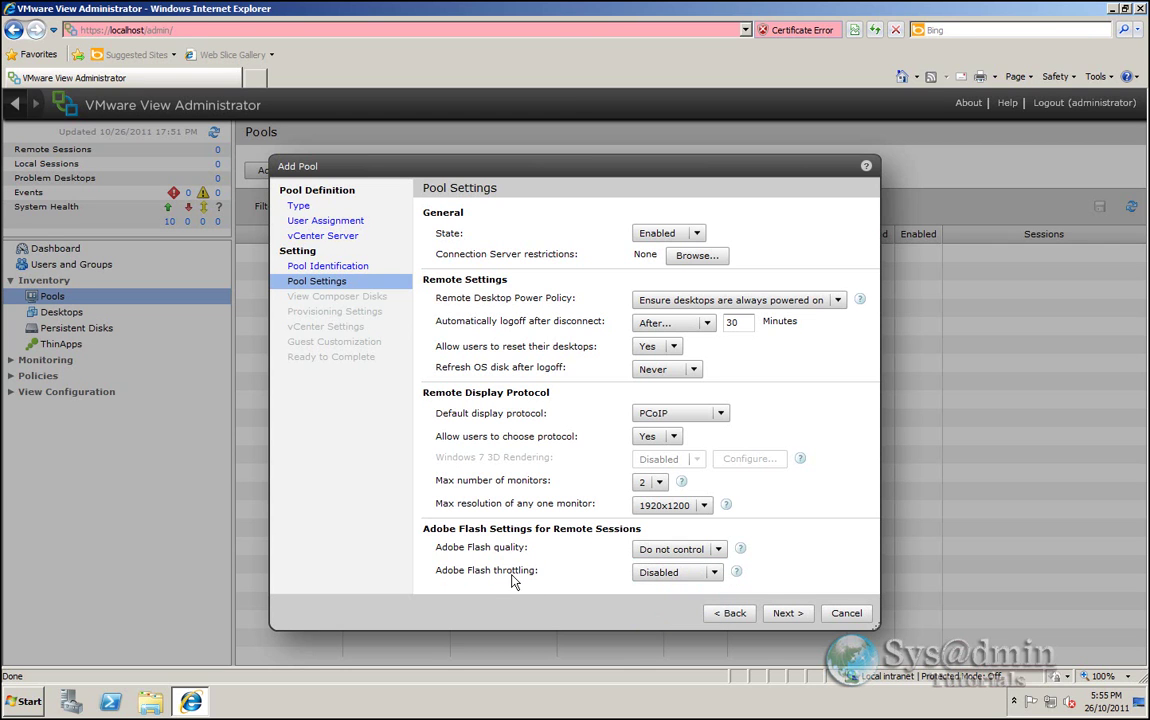
click(670, 574)
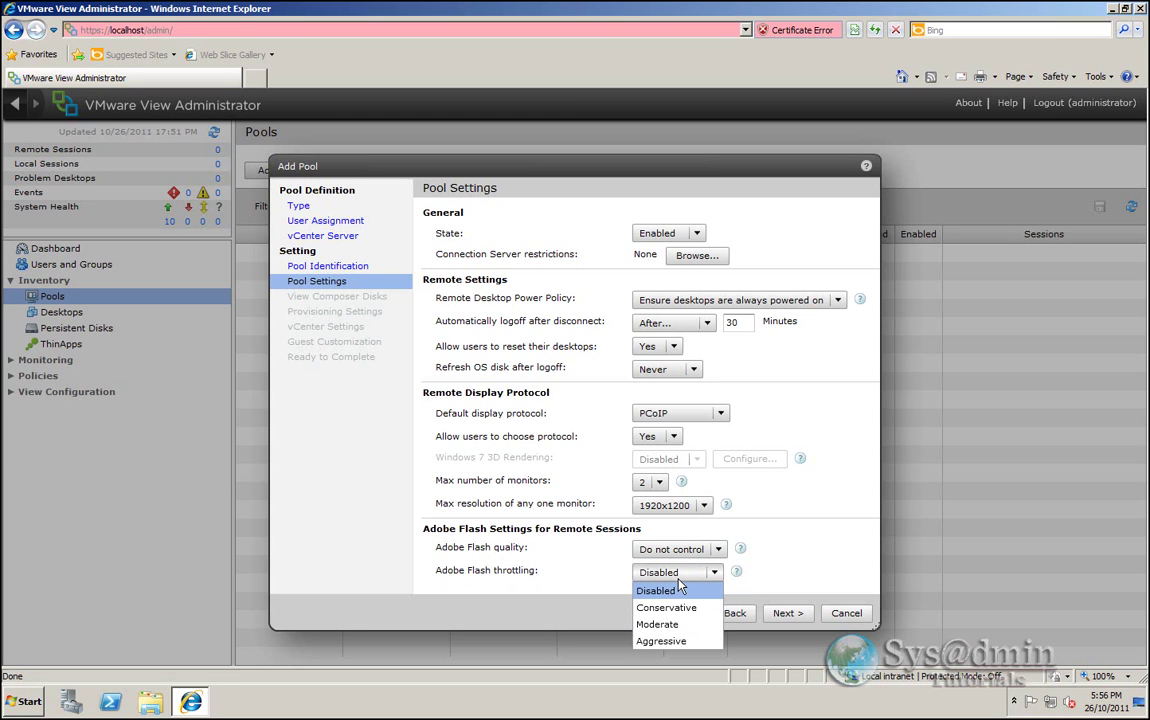
click(676, 590)
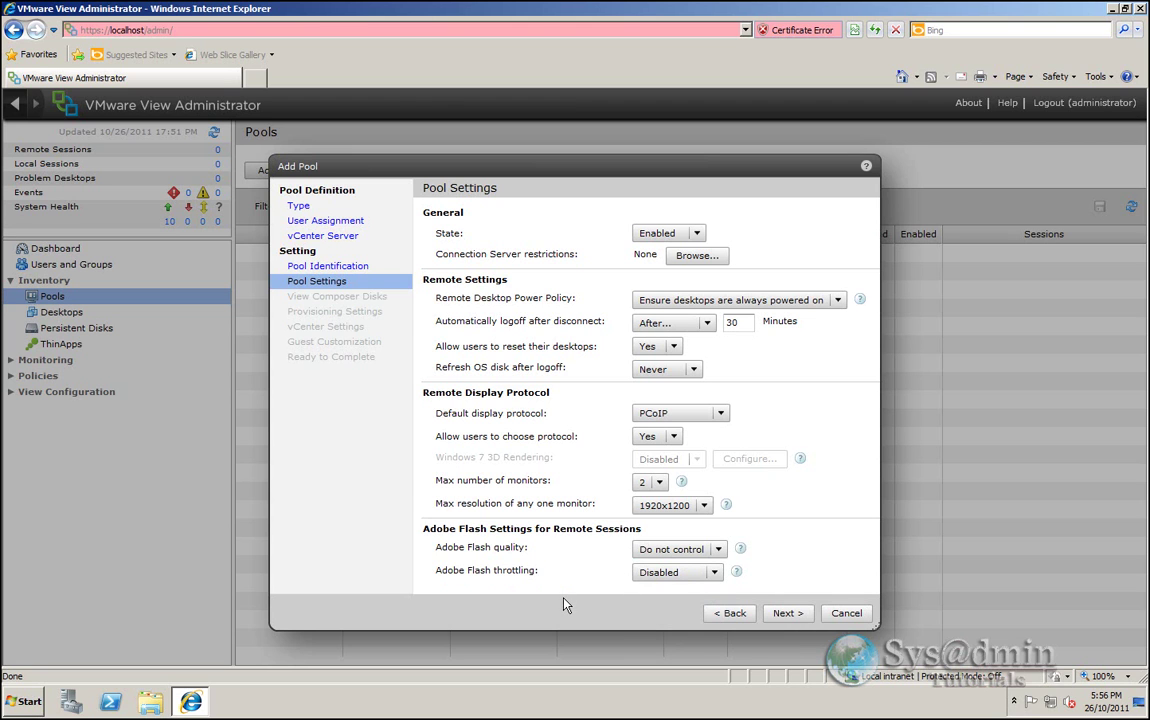
click(784, 613)
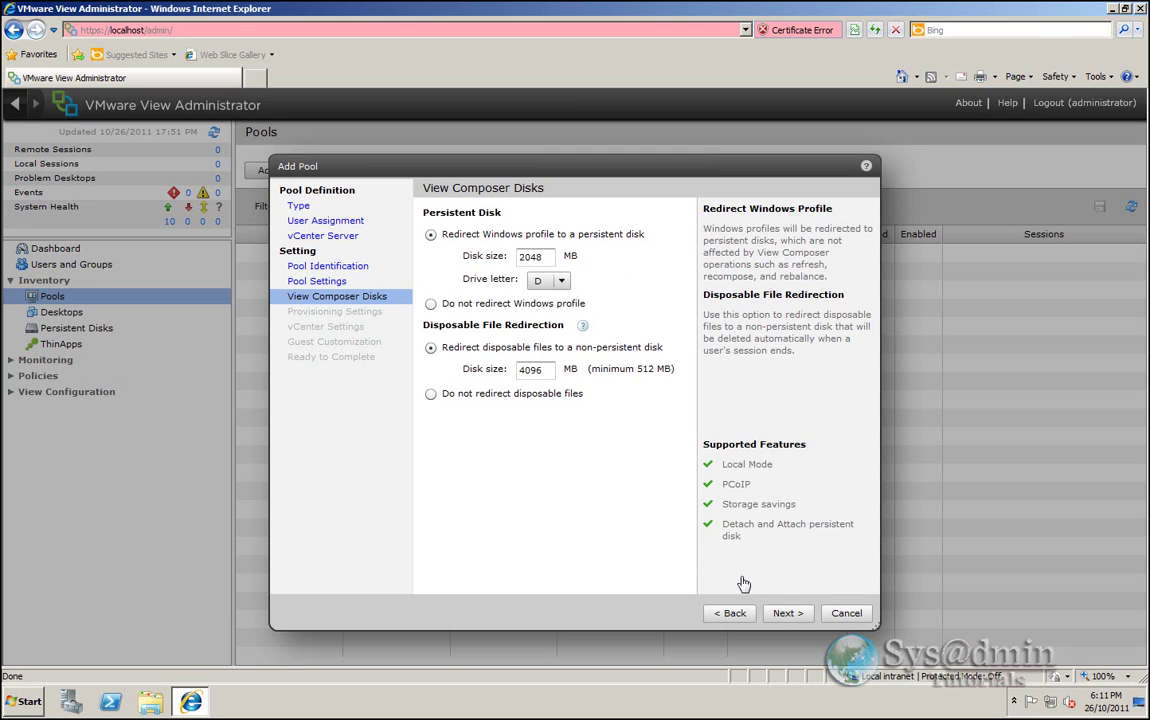
- Accept the 2048 MB persistent disk and 4096 MB disposable disk defaults
click(787, 613)
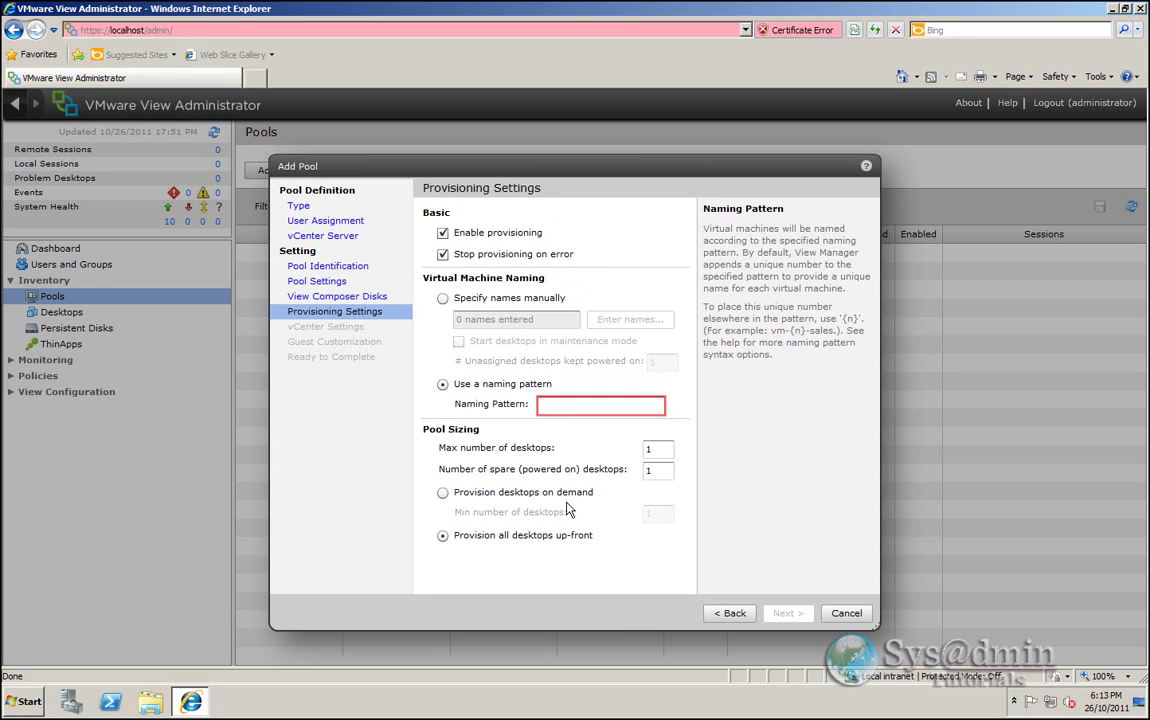
- Use naming pattern win7vdi{n:fixed=2} with a maximum of 2 desktops
text(win)
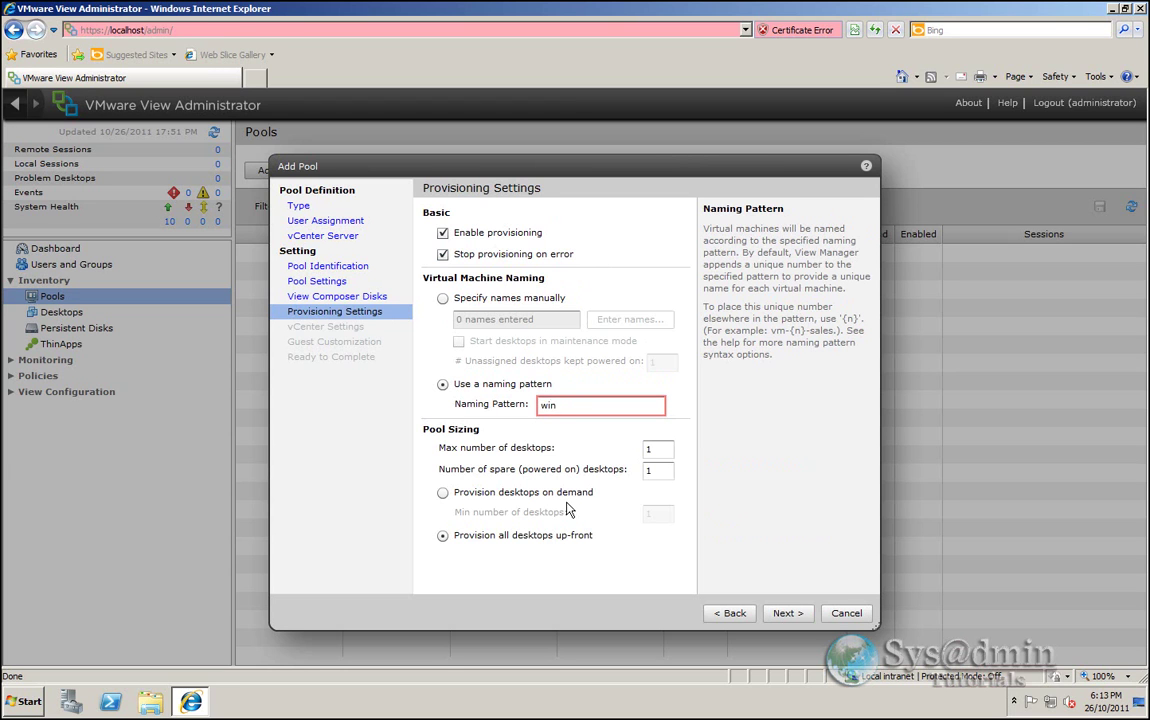
text(7vdi{n:fixed=2})
double_click(658, 450)
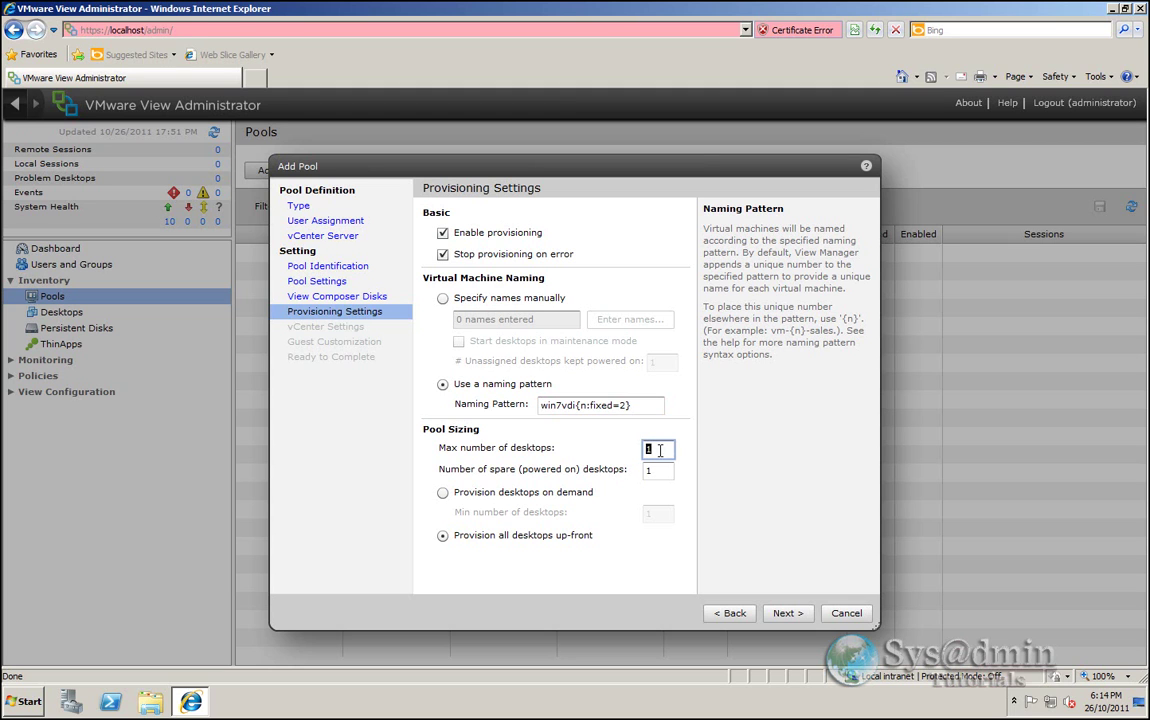
text(2)
click(788, 614)
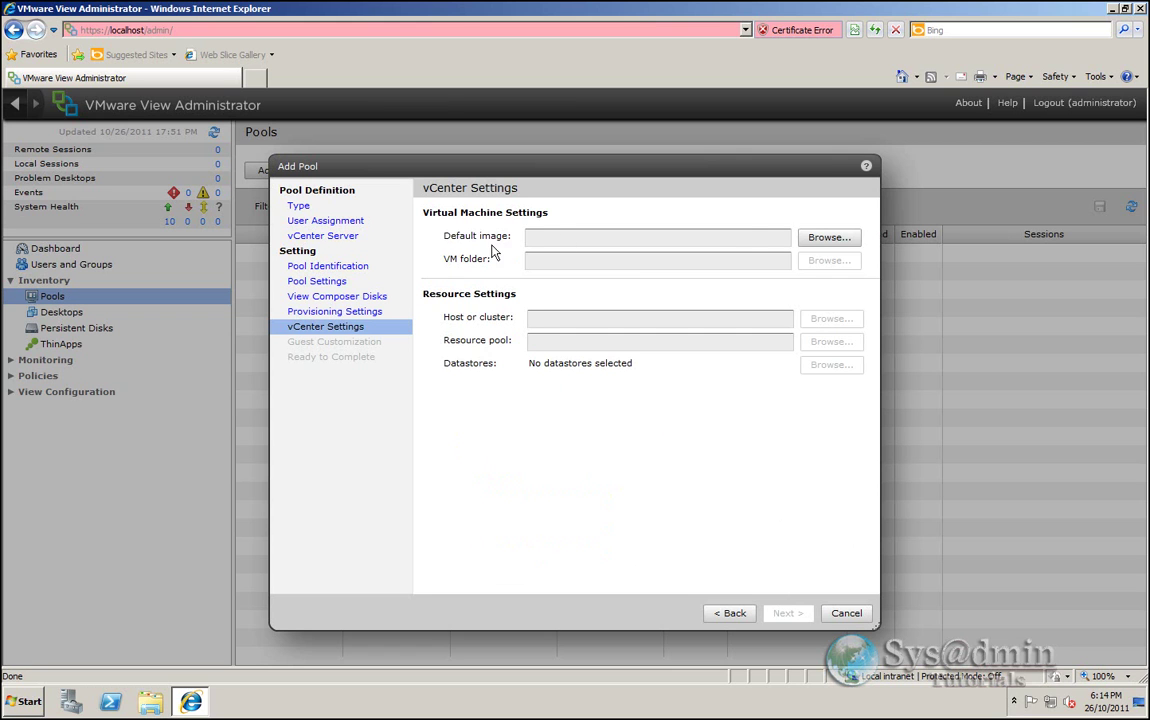
- Set the default image to parent VM Windows7-Base with its Base Snapshot
click(838, 241)
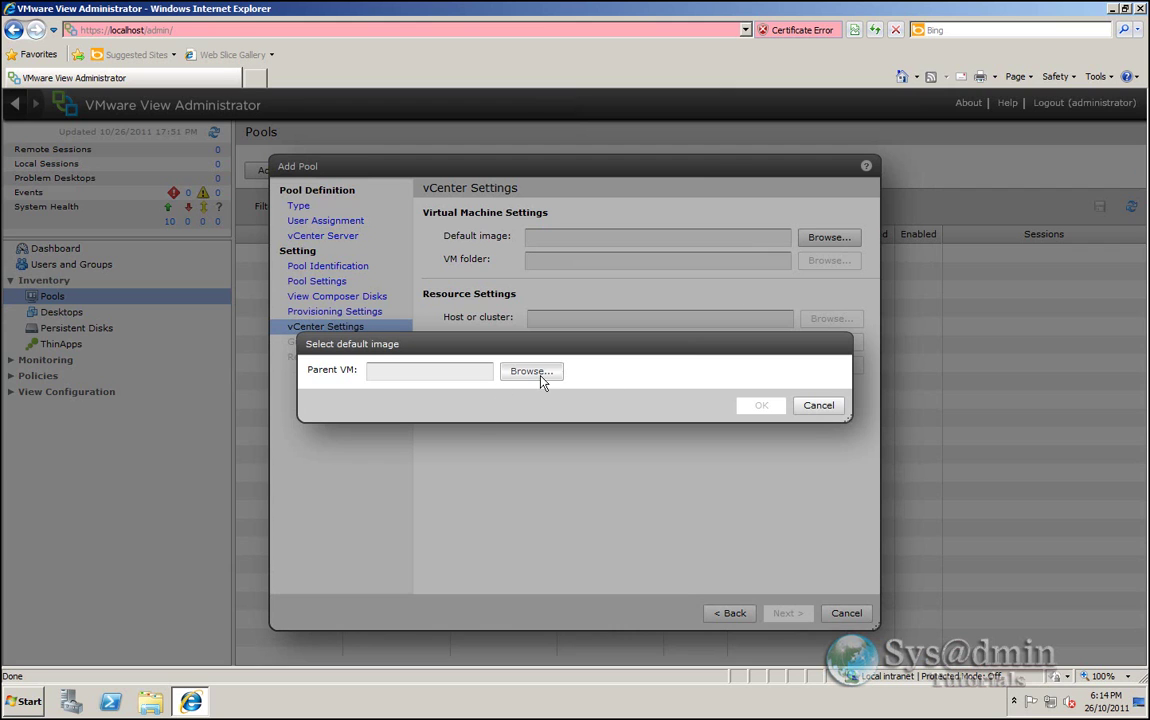
click(541, 379)
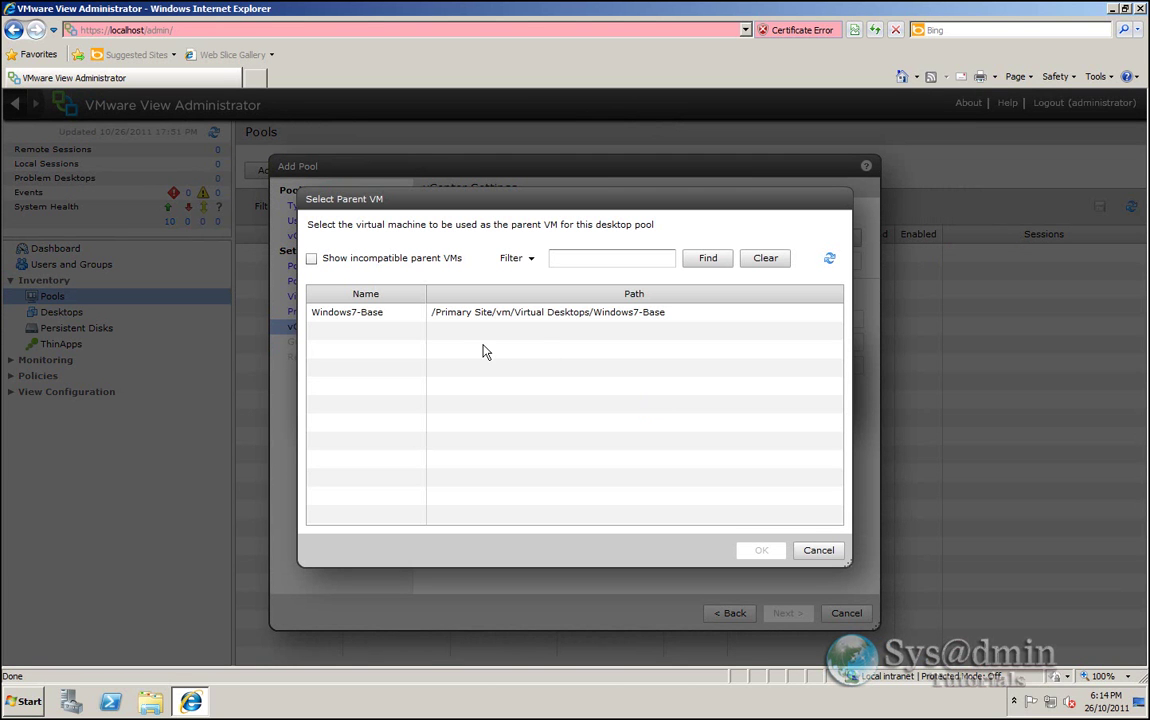
click(585, 316)
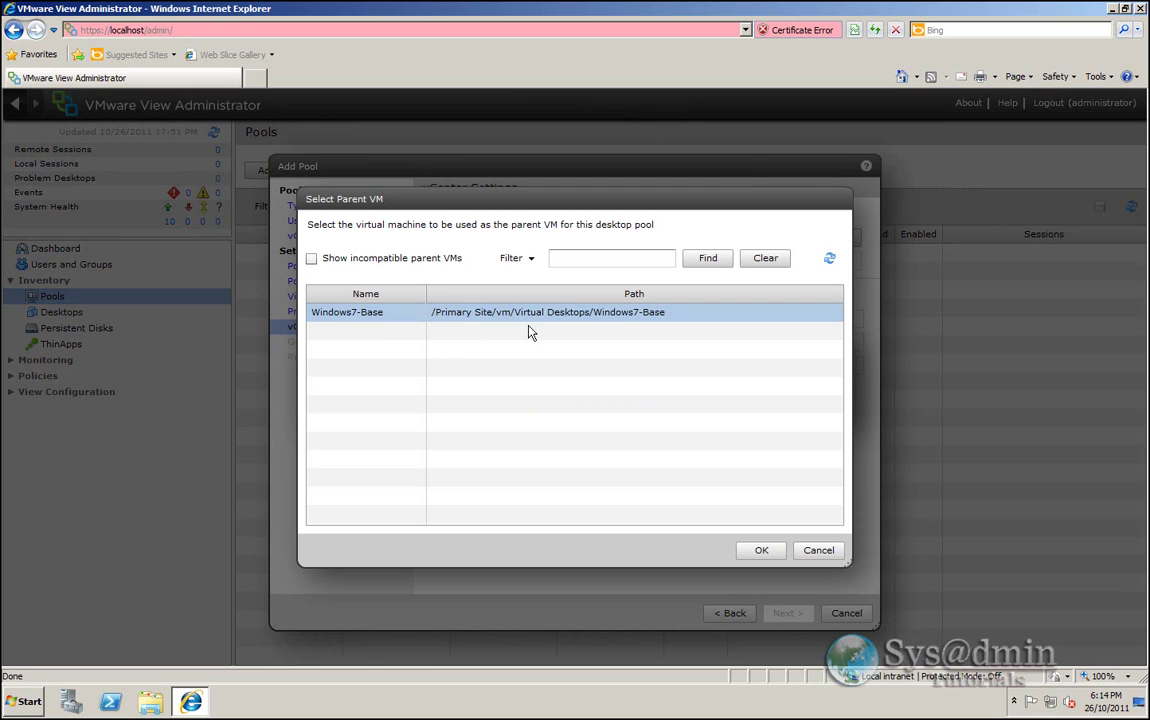
click(762, 552)
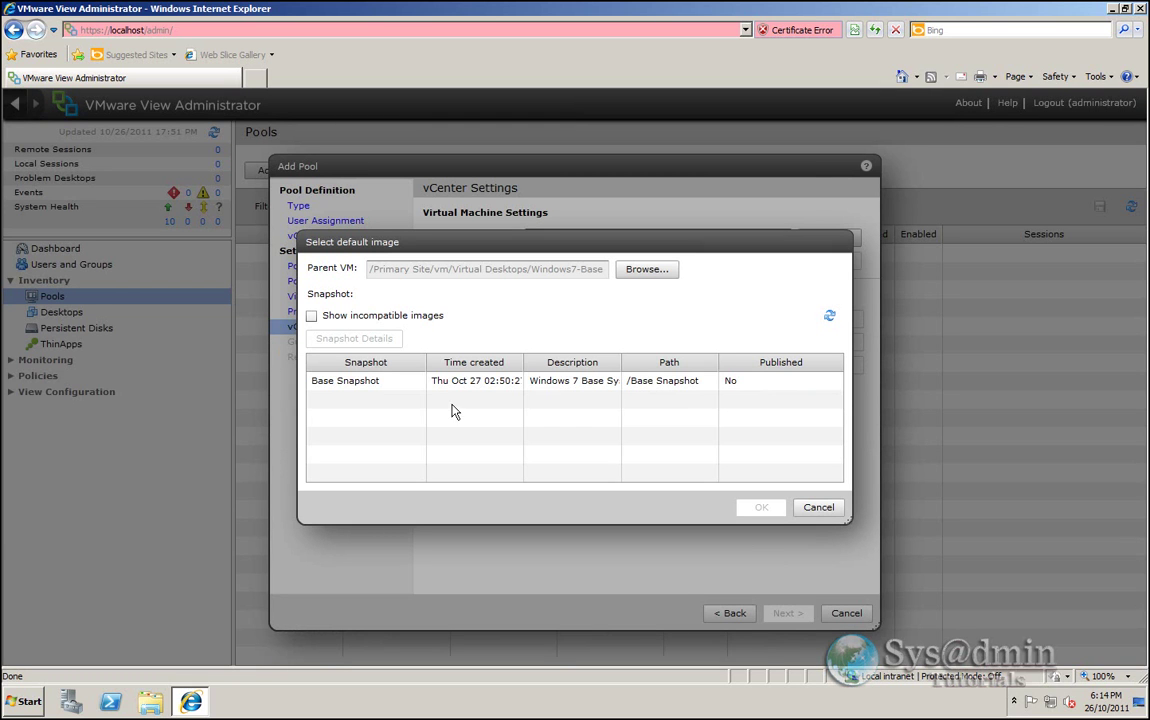
click(395, 390)
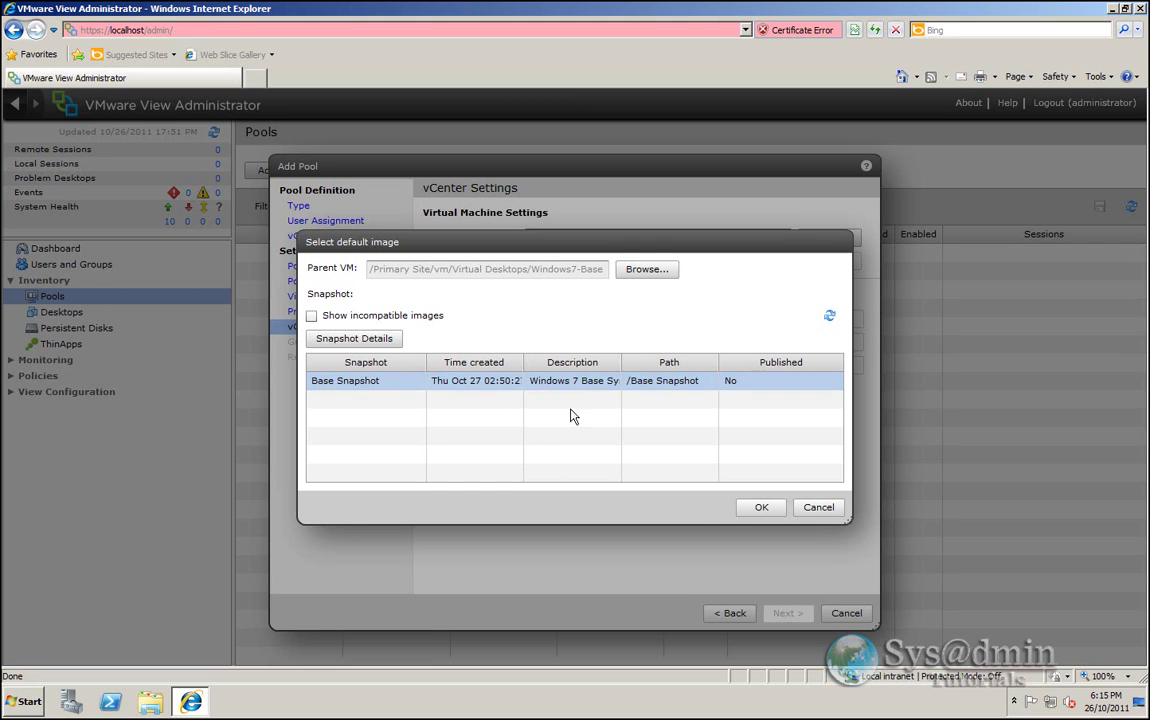
click(761, 507)
click(829, 260)
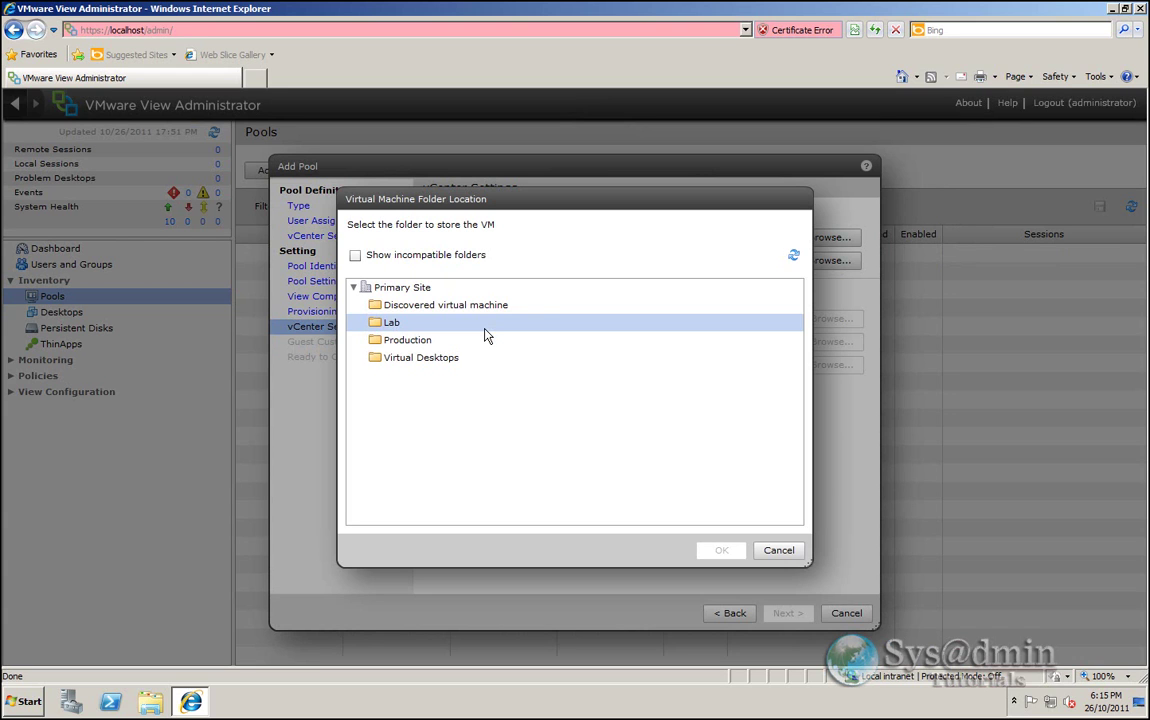
- Place the pool's VMs in the Virtual Desktops folder on Cluster
click(440, 360)
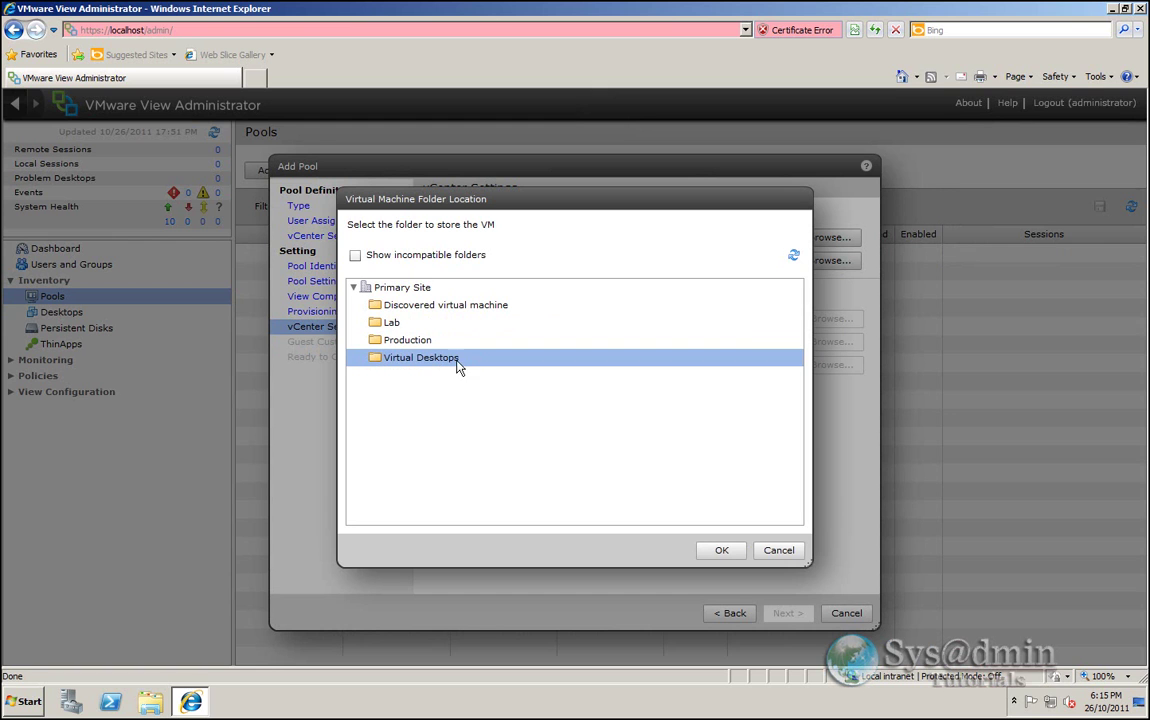
click(722, 551)
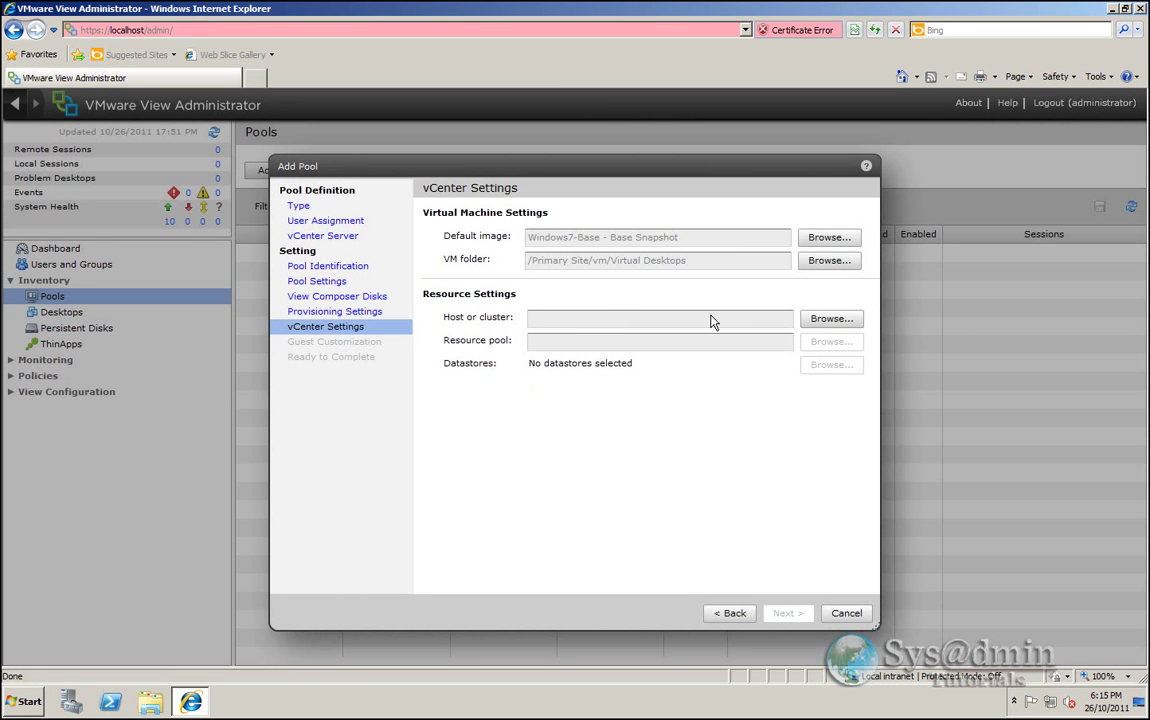
click(831, 318)
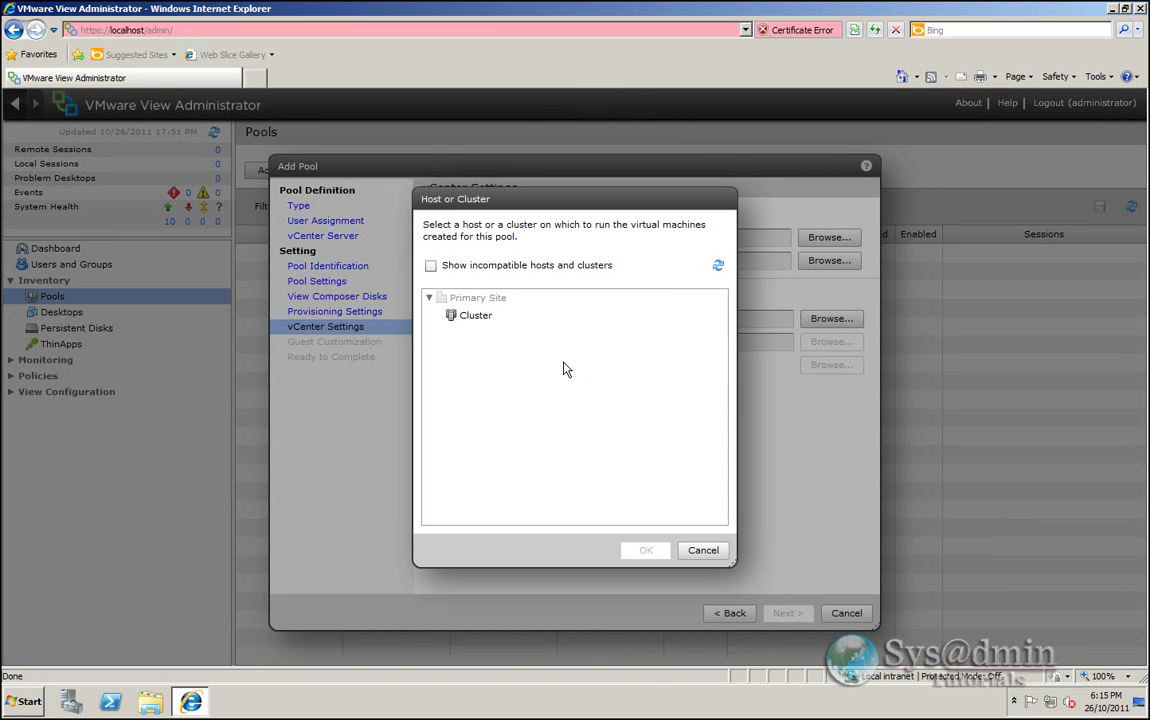
click(471, 319)
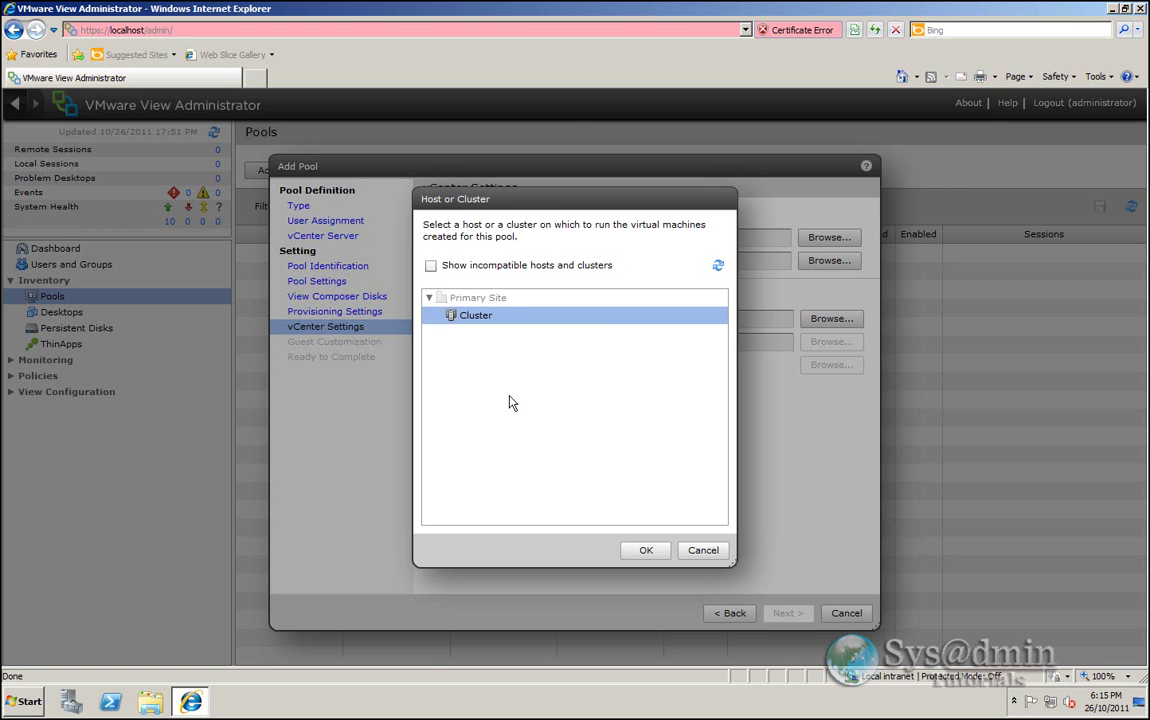
click(645, 551)
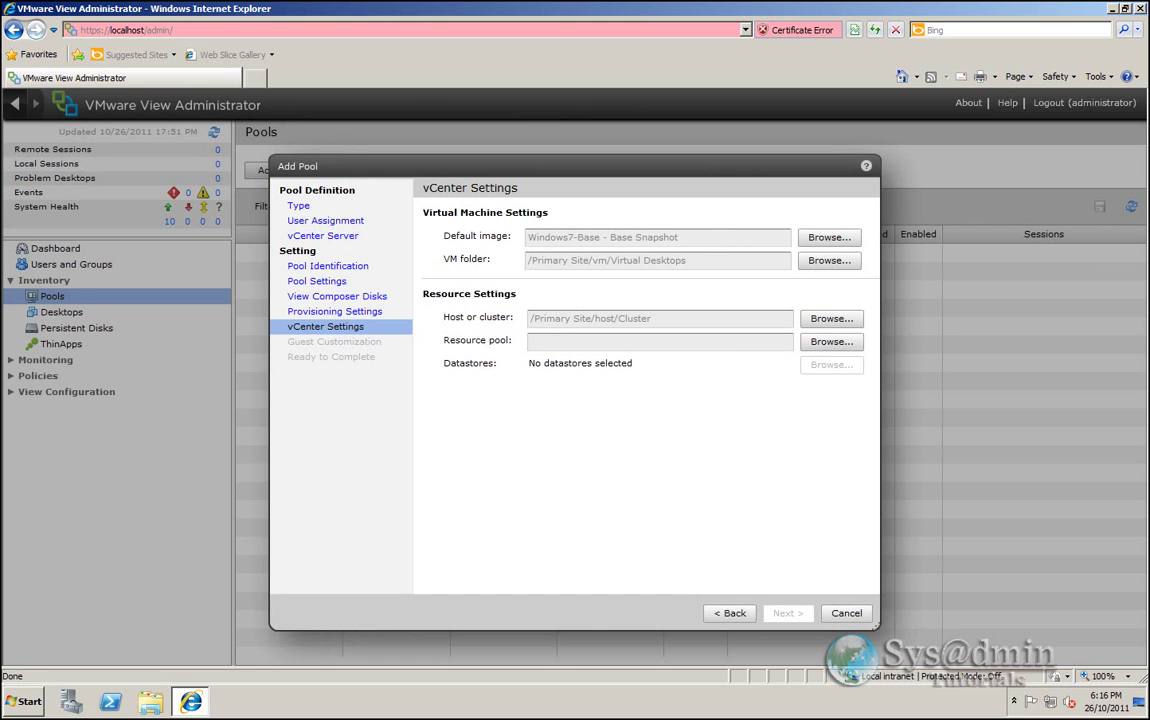
- Use the Medium resource pool for the desktops
click(831, 341)
drag(567, 198, 836, 175)
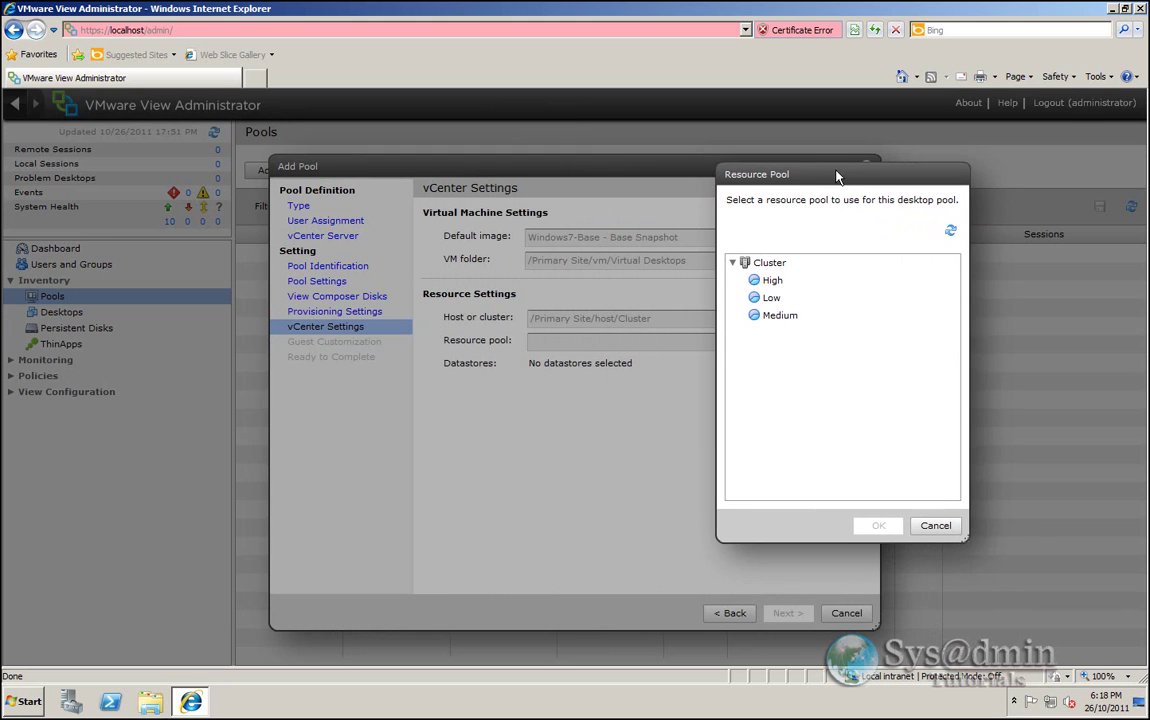
click(790, 316)
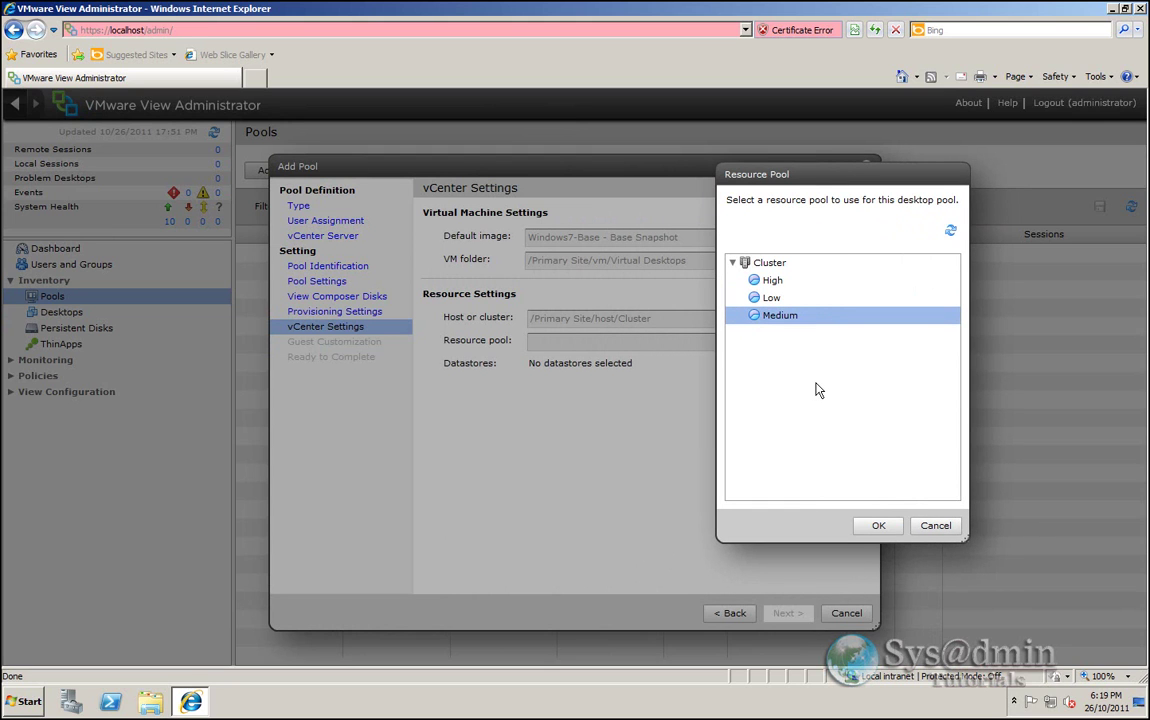
click(876, 525)
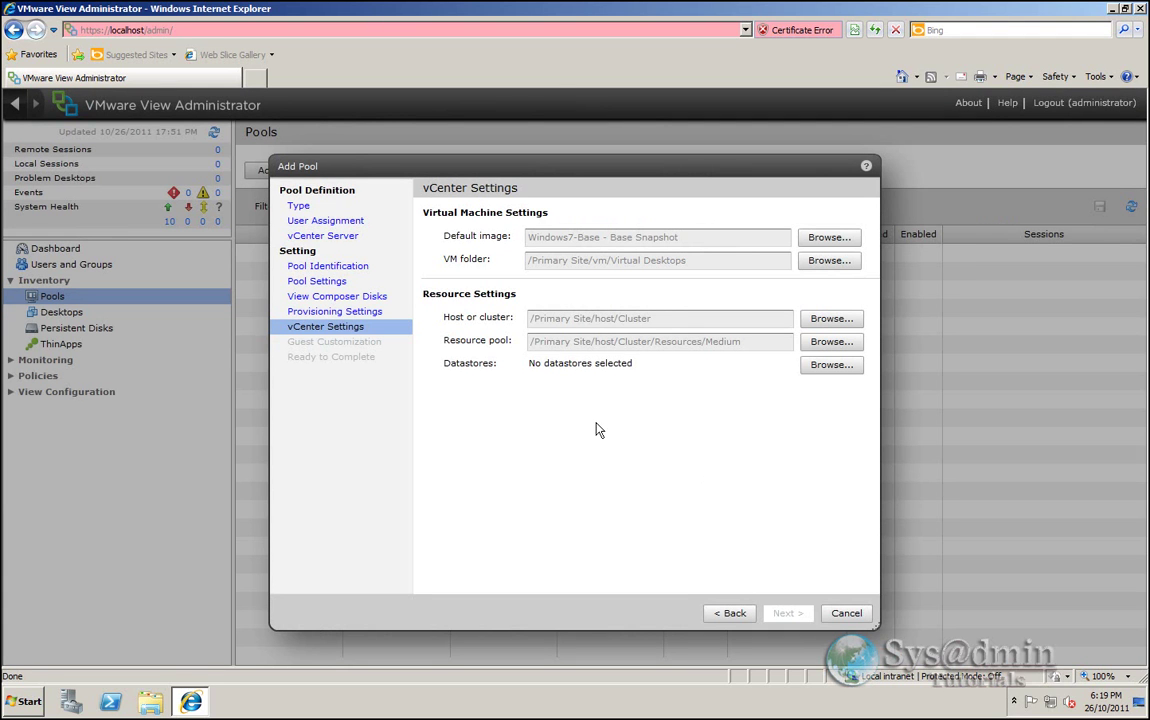
click(827, 373)
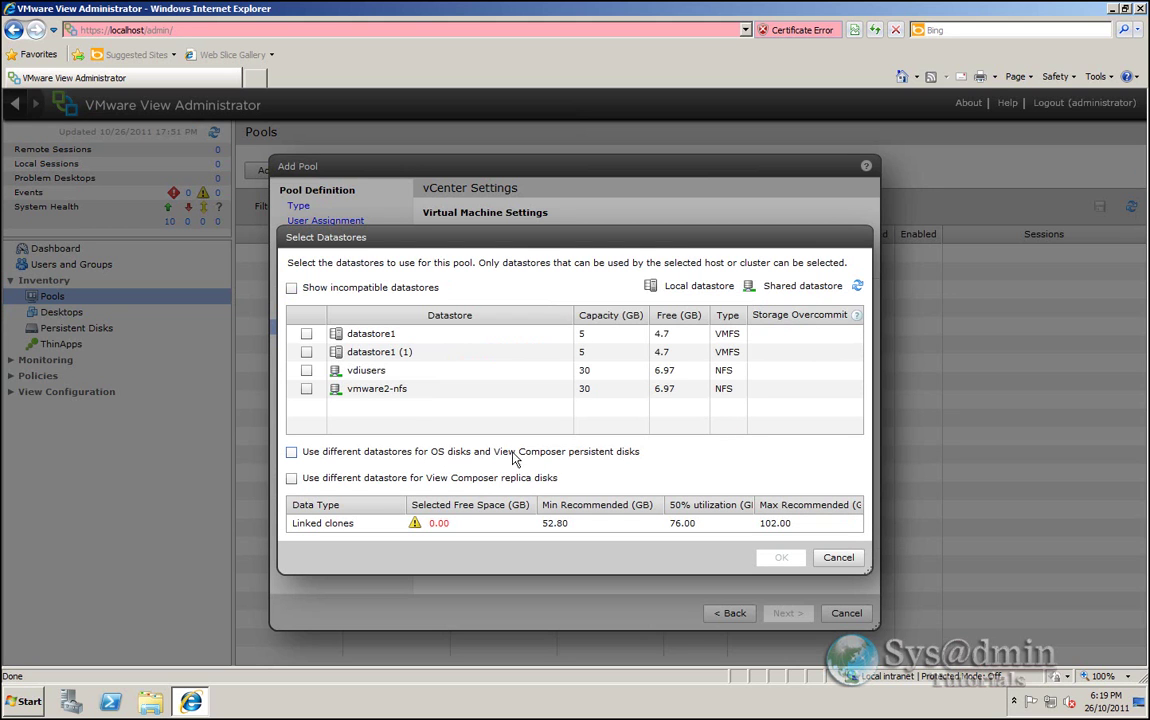
- Use vdiusers for persistent disks and vmware2-nfs for OS disks, both Conservative overcommit
click(292, 453)
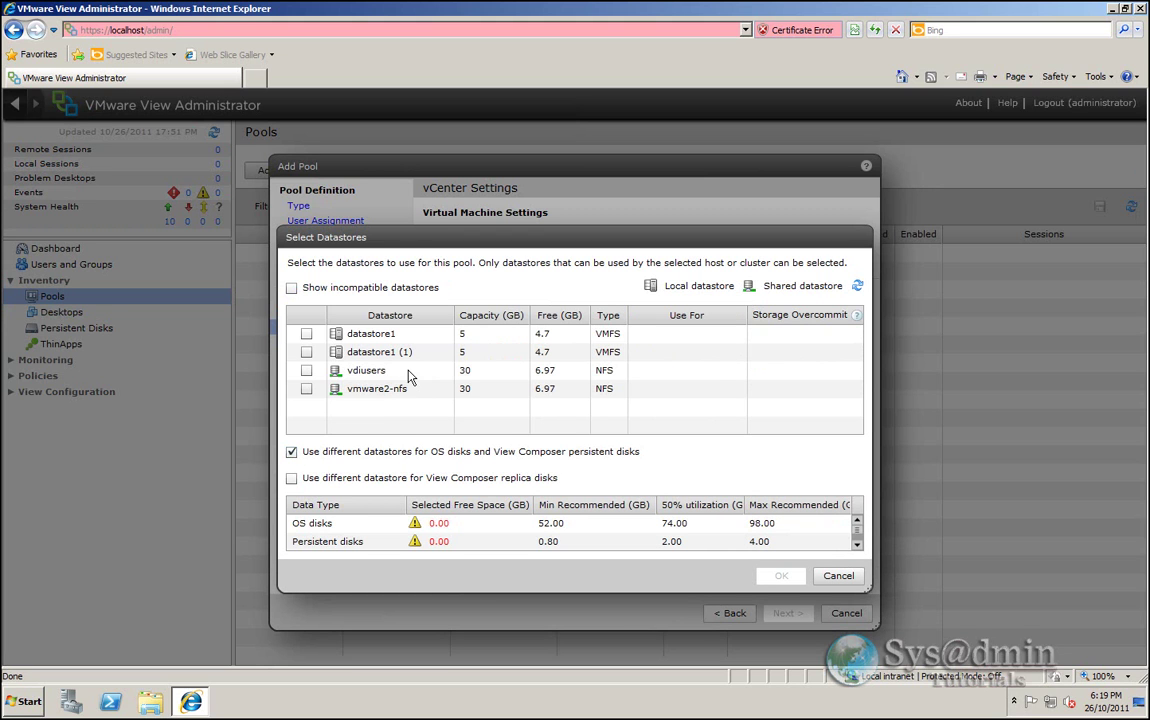
click(307, 372)
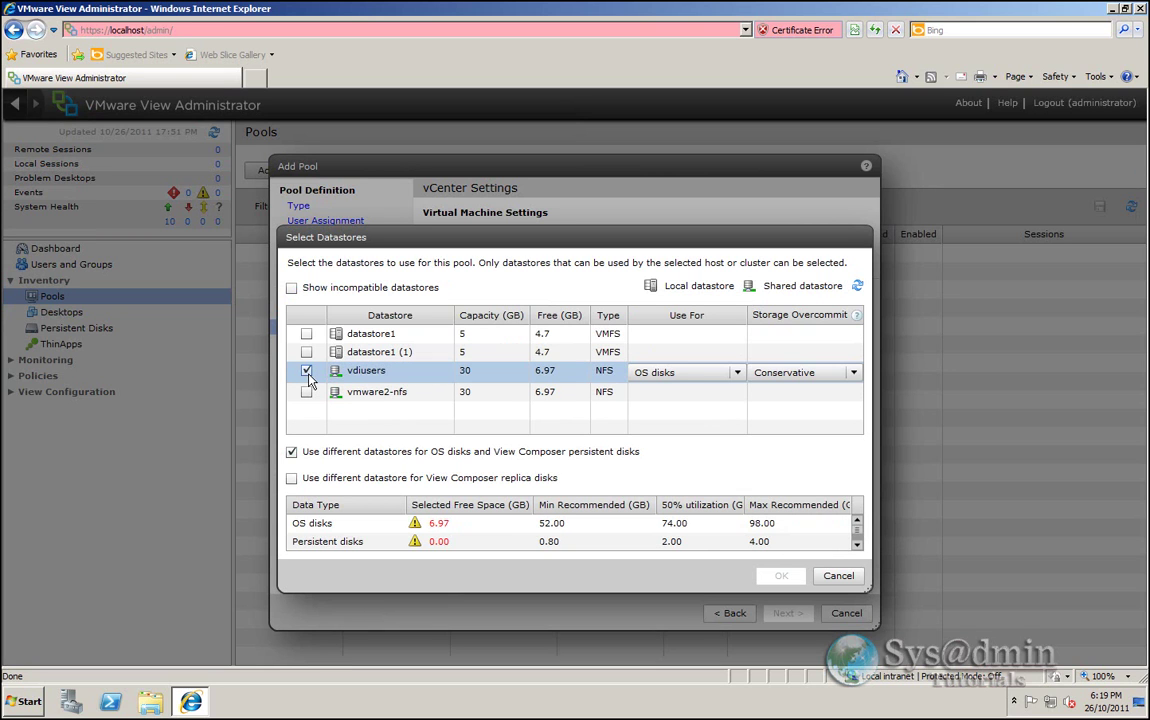
click(307, 392)
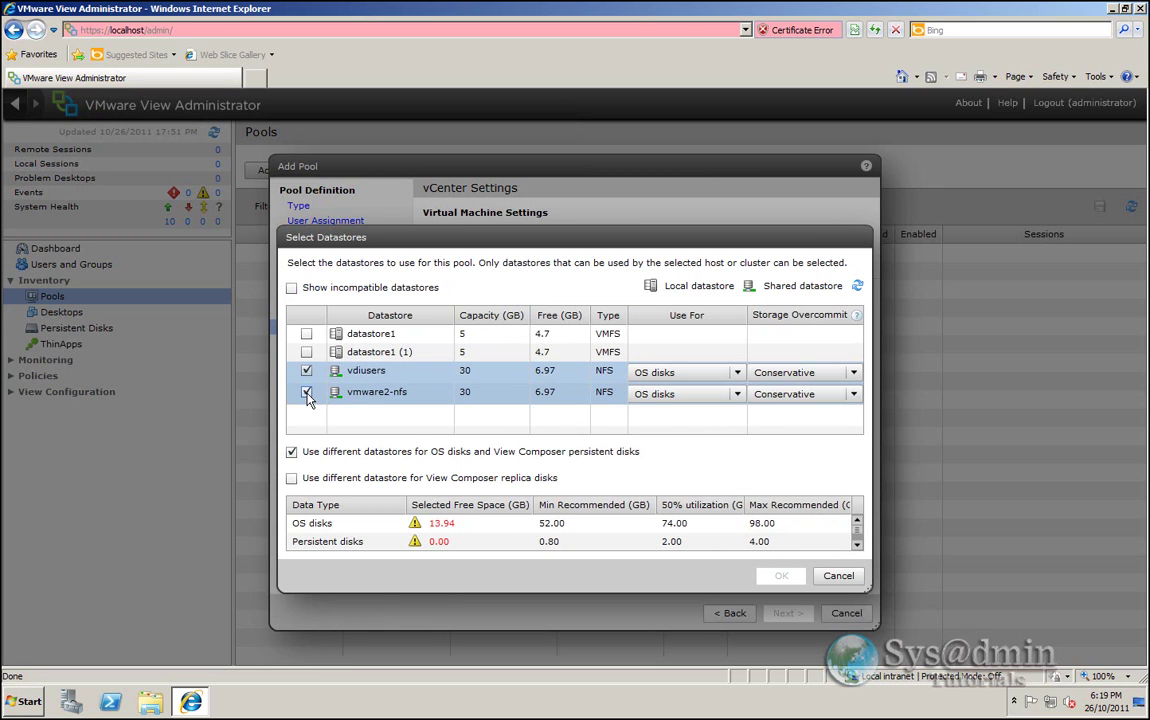
click(737, 373)
click(680, 407)
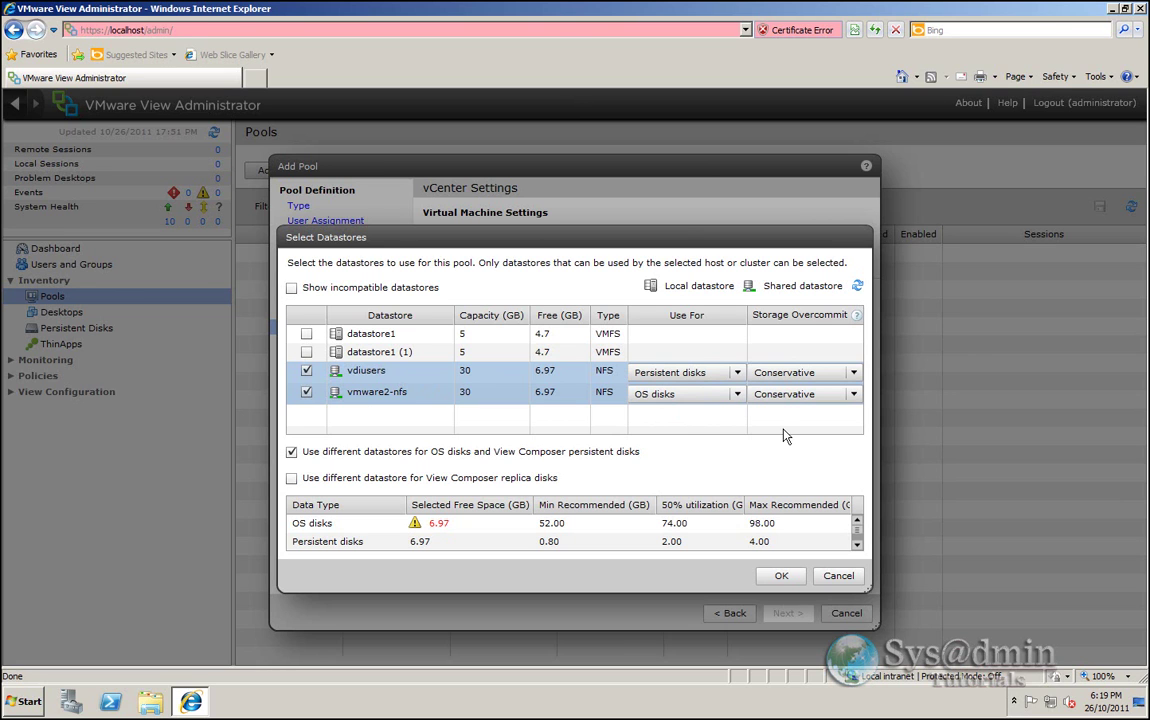
click(855, 375)
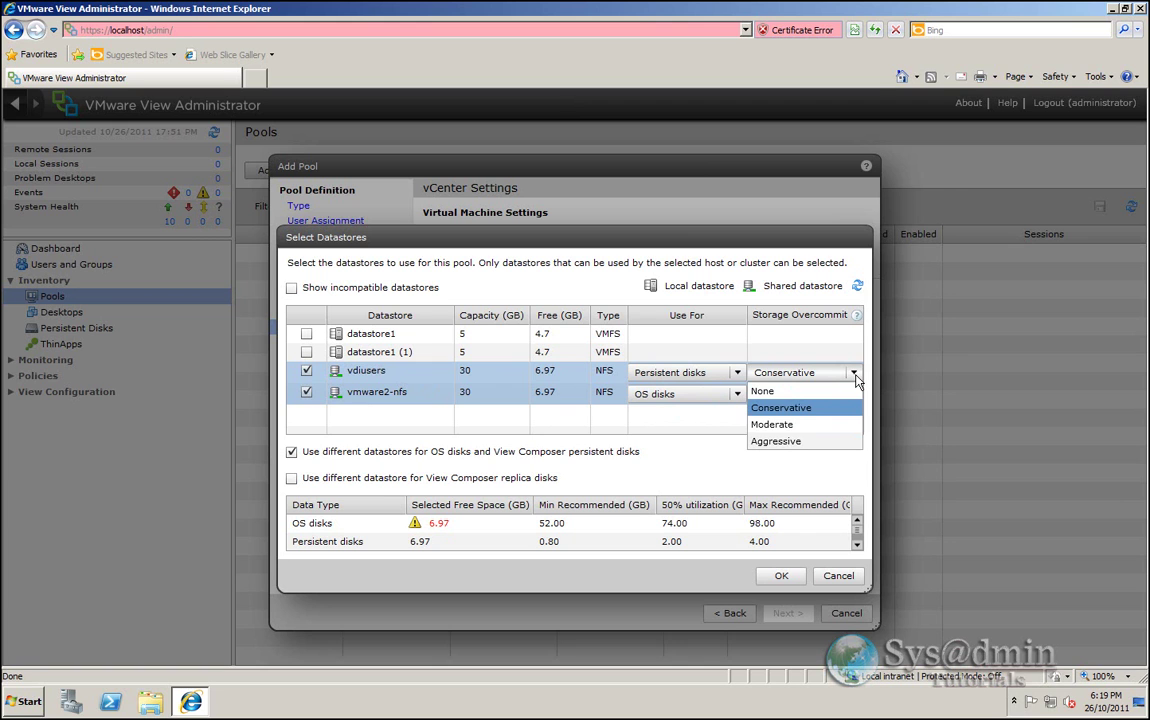
click(795, 407)
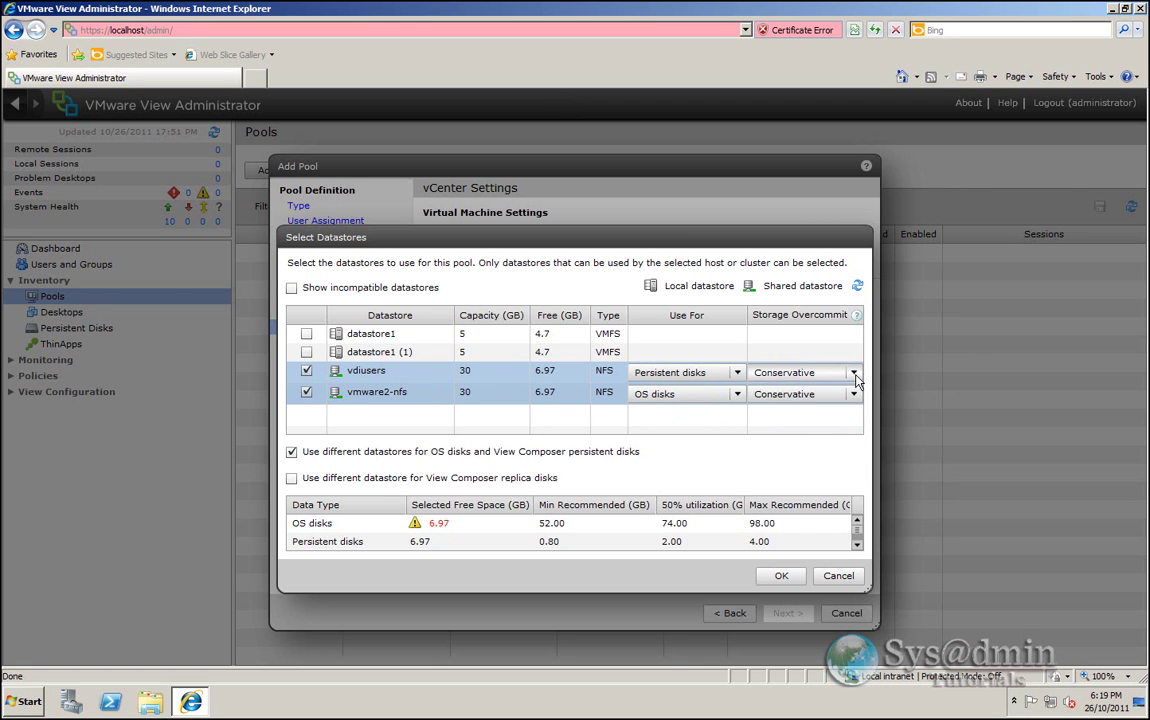
click(781, 578)
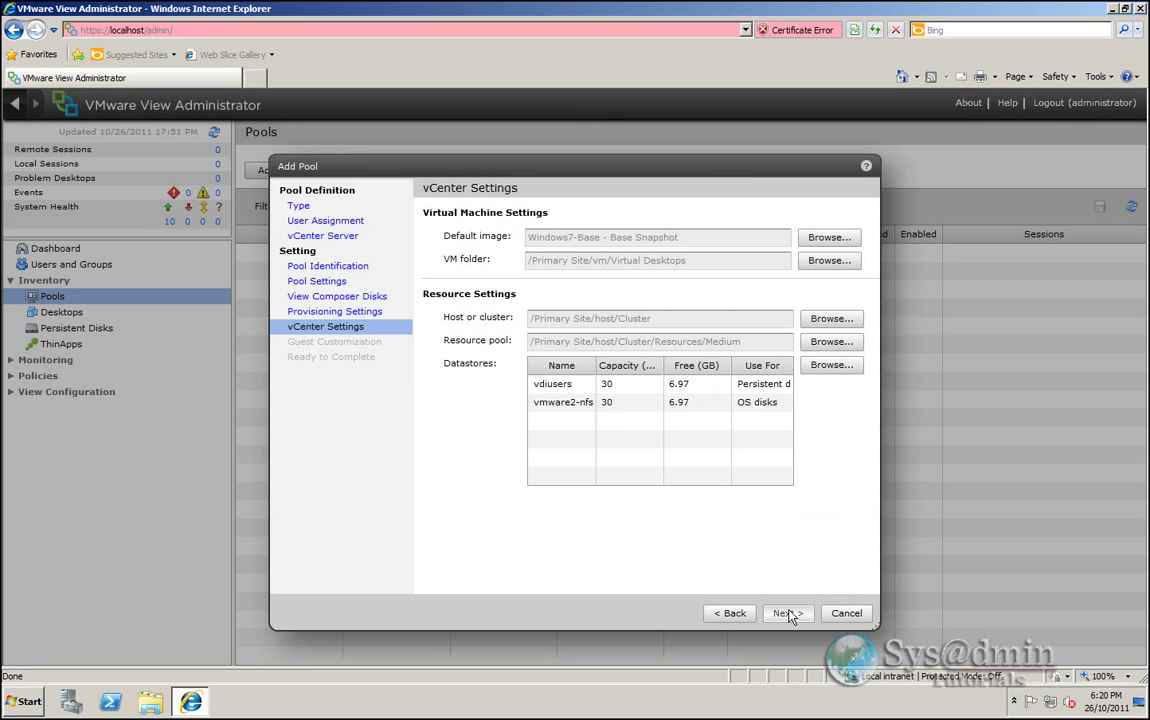
- Set the guest customization AD container to OU=Virtual Desktops with QuickPrep
click(789, 614)
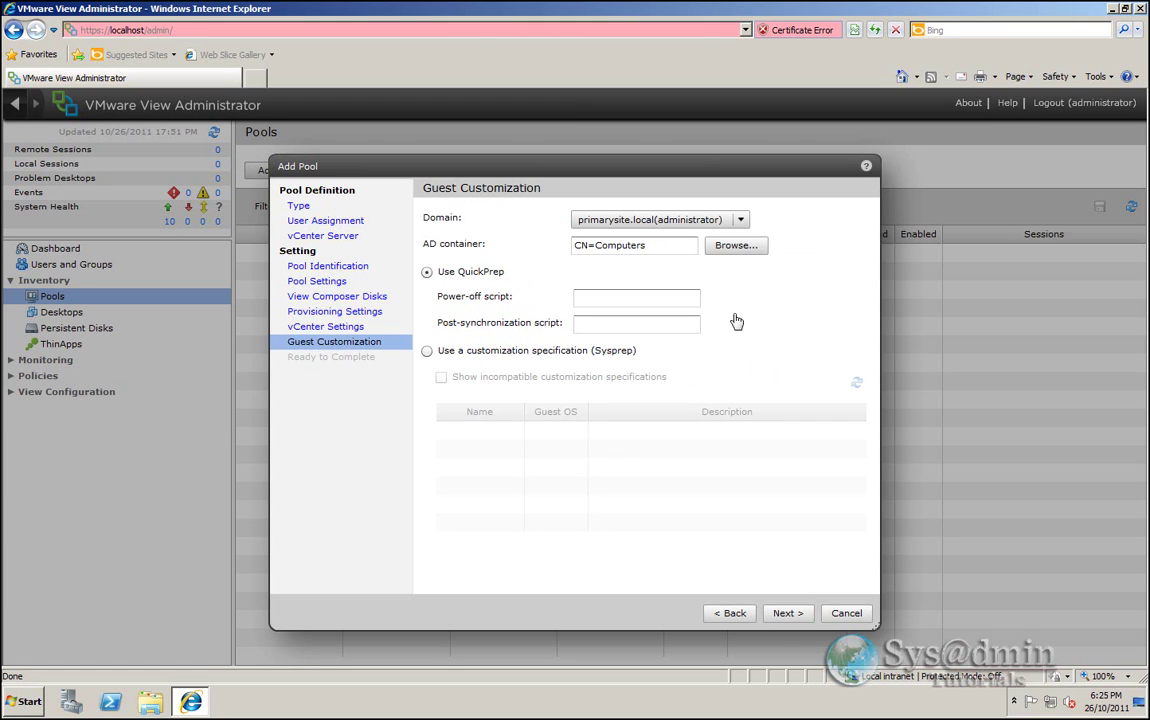
click(736, 249)
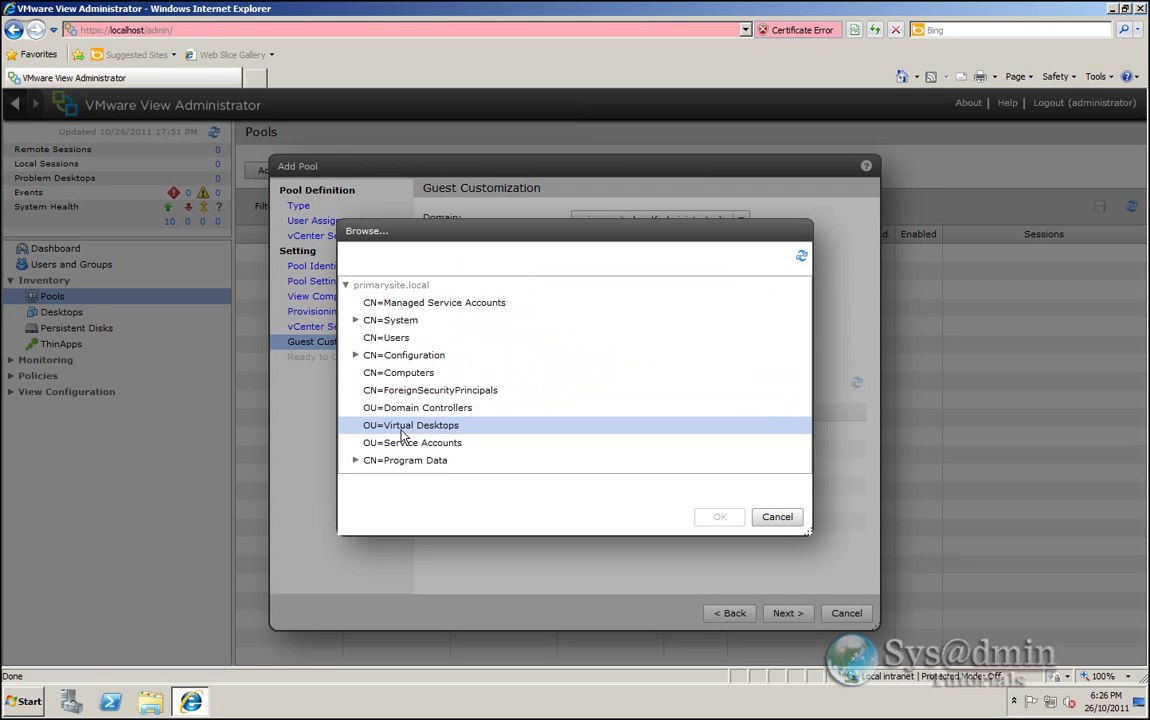
click(428, 428)
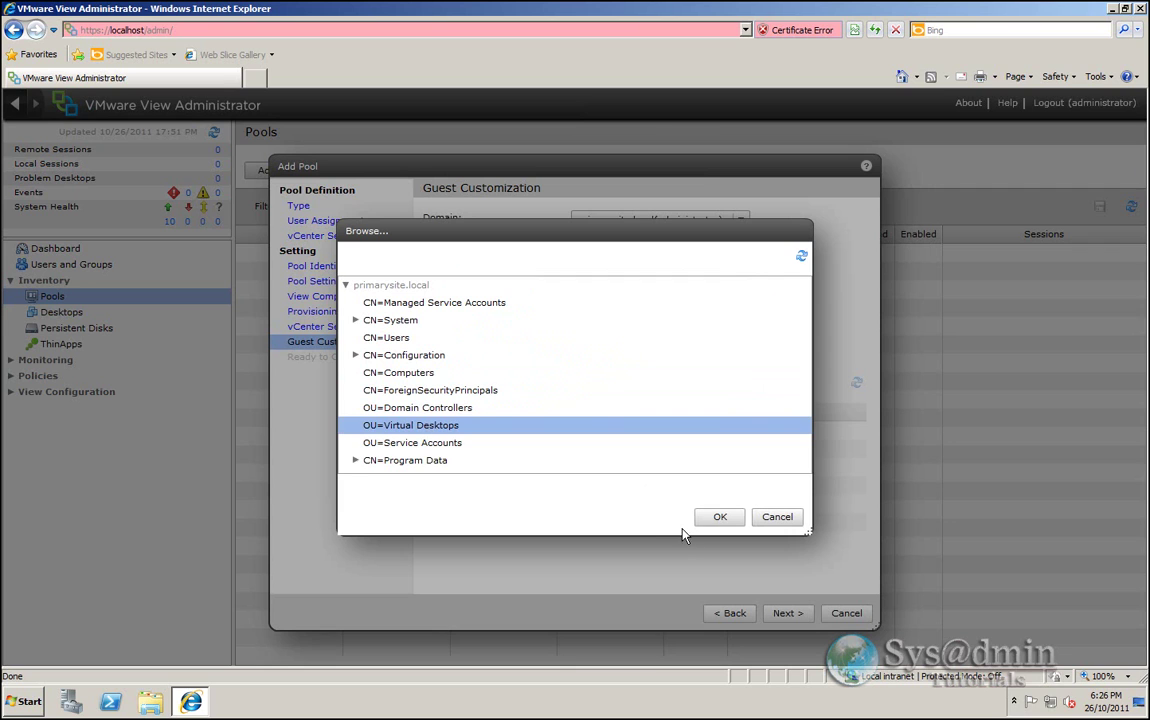
click(411, 427)
click(722, 518)
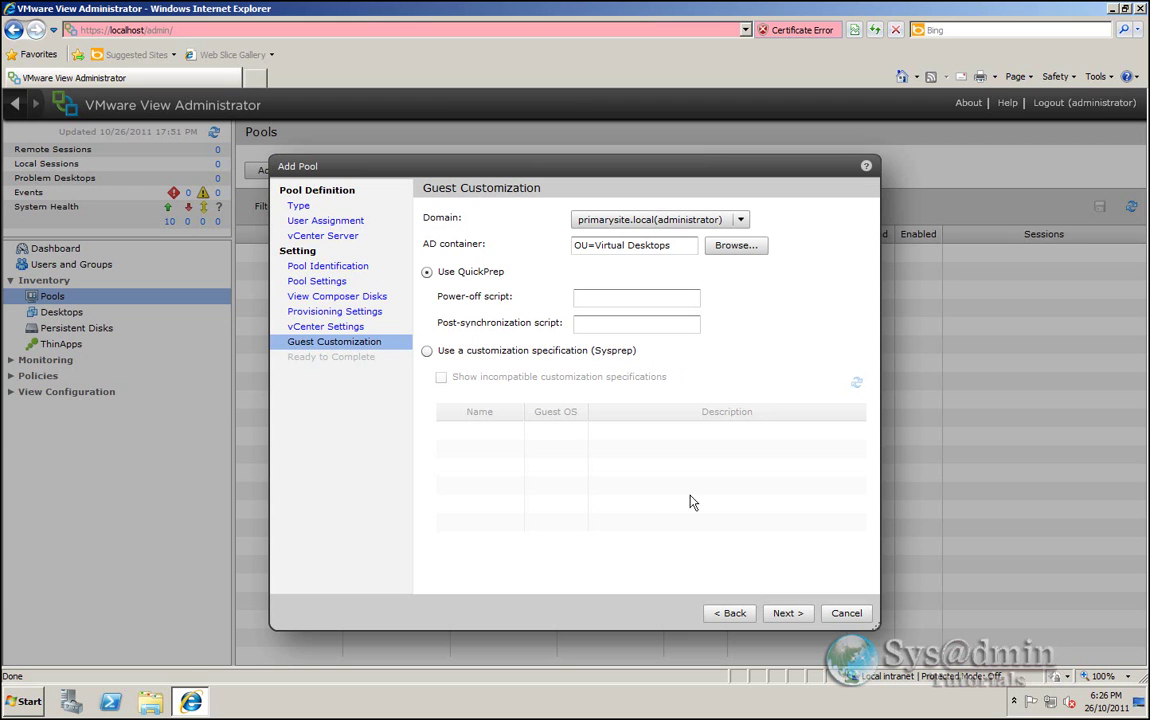
click(789, 614)
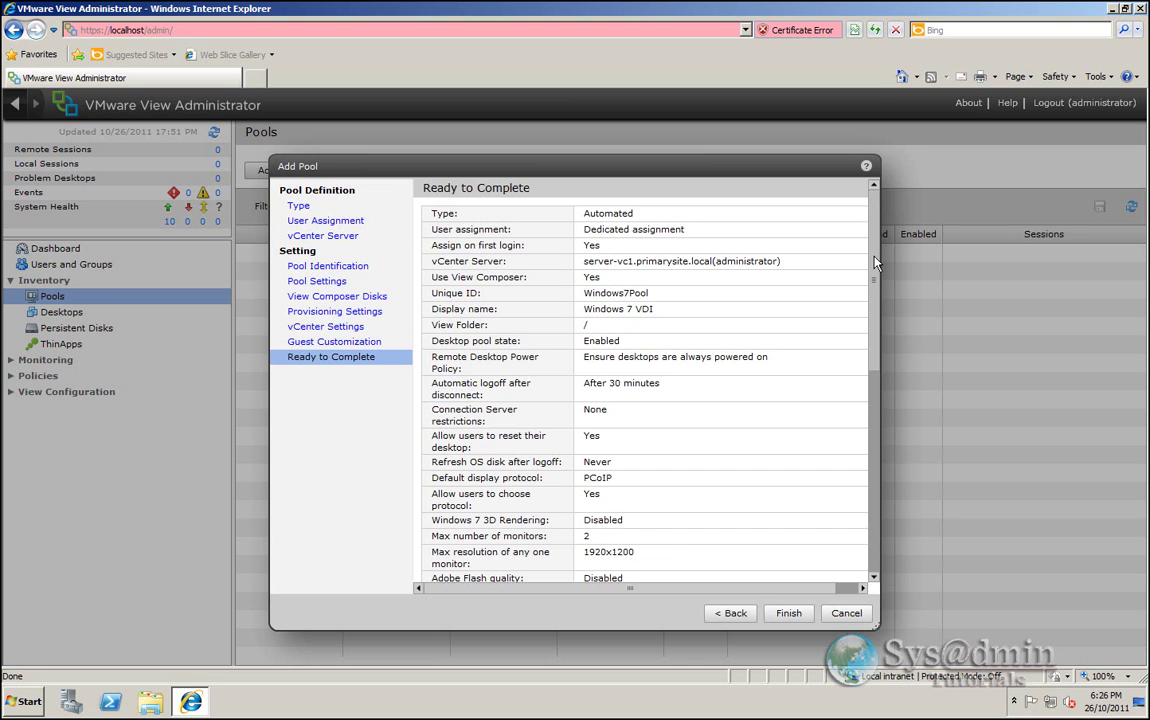
- Review the Ready to Complete summary and finish creating Windows7Pool
drag(868, 267, 866, 472)
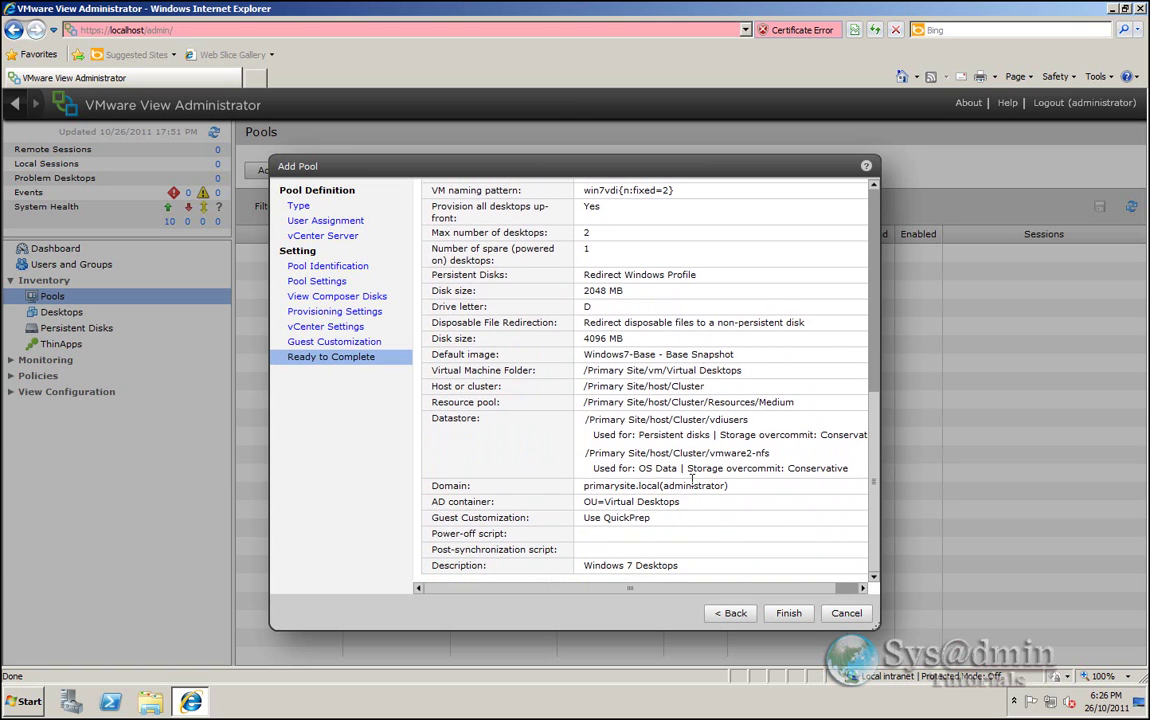
click(790, 614)
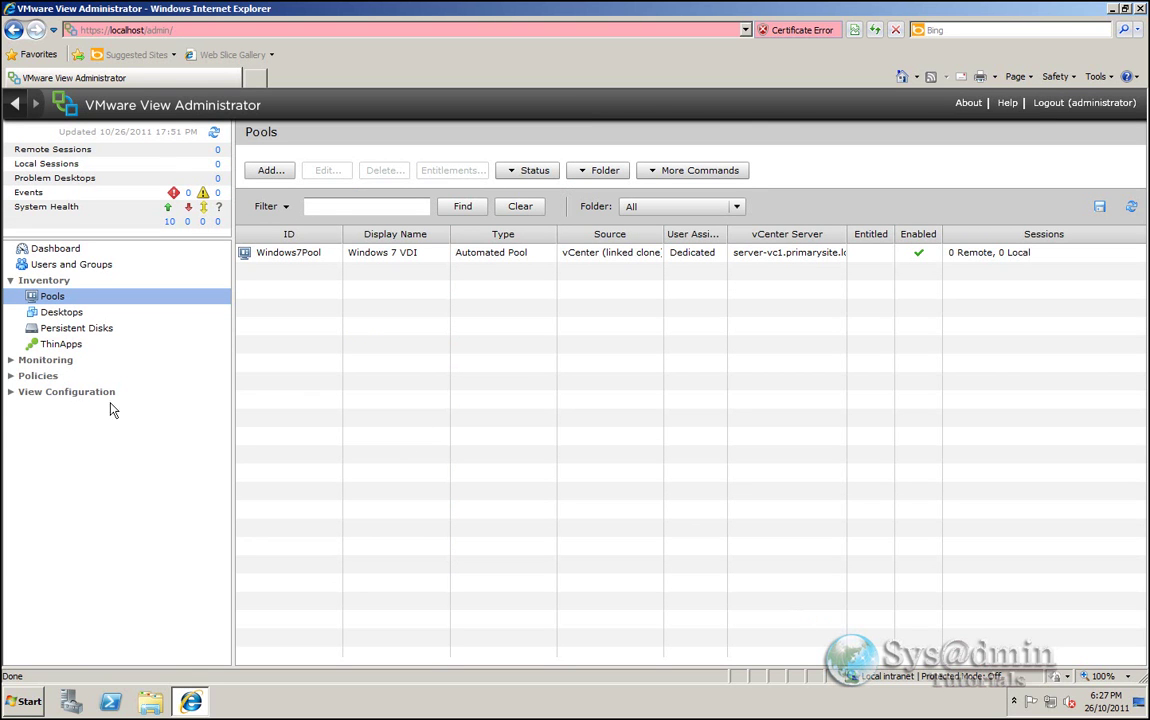
- In vSphere Client, enlarge the Recent Tasks pane and widen its Details column to track the Windows7-Base clone
click(2, 390)
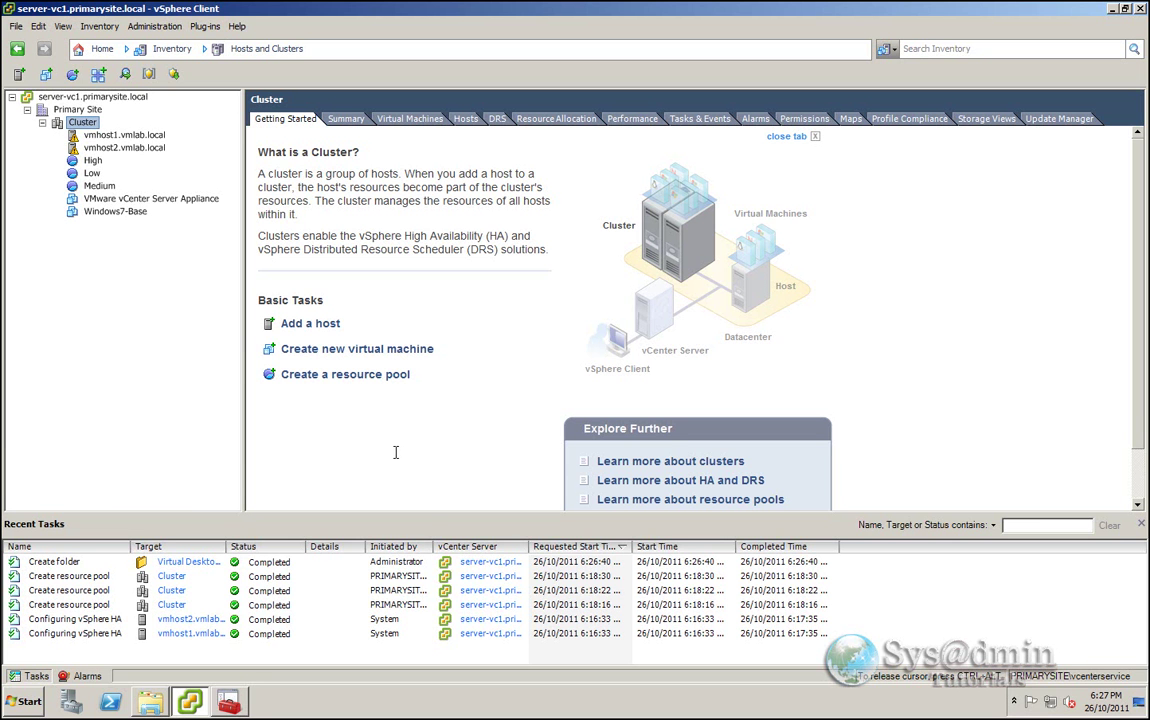
drag(437, 516, 437, 460)
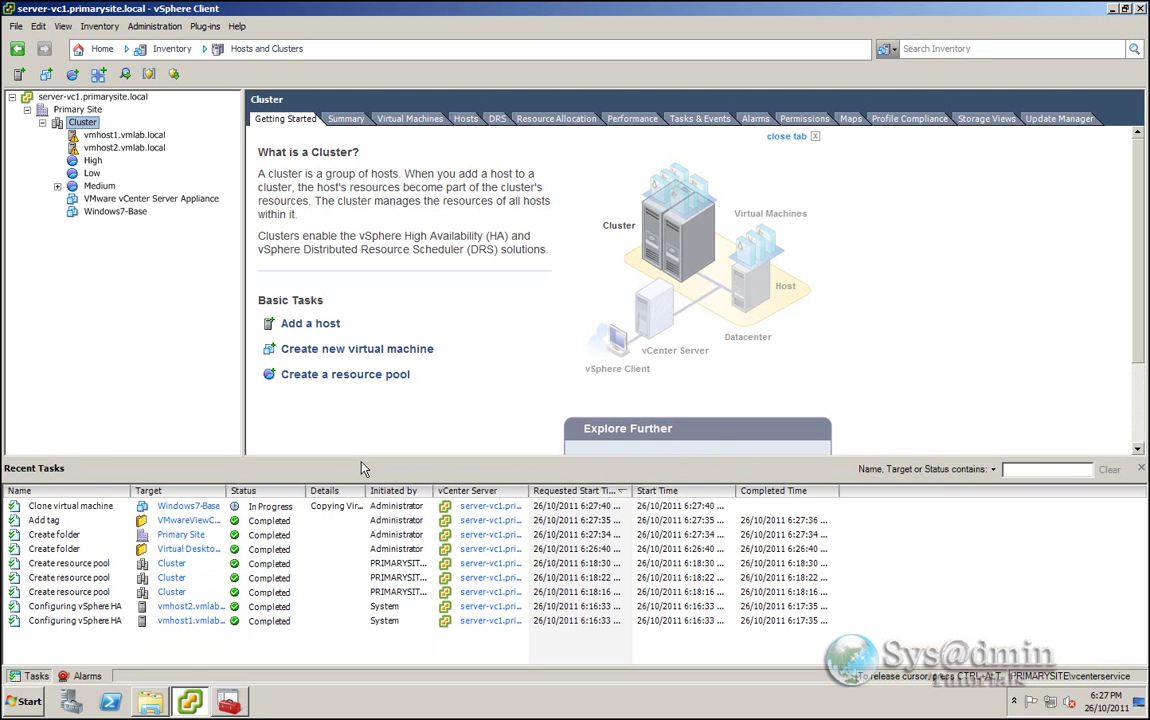
drag(366, 491, 472, 490)
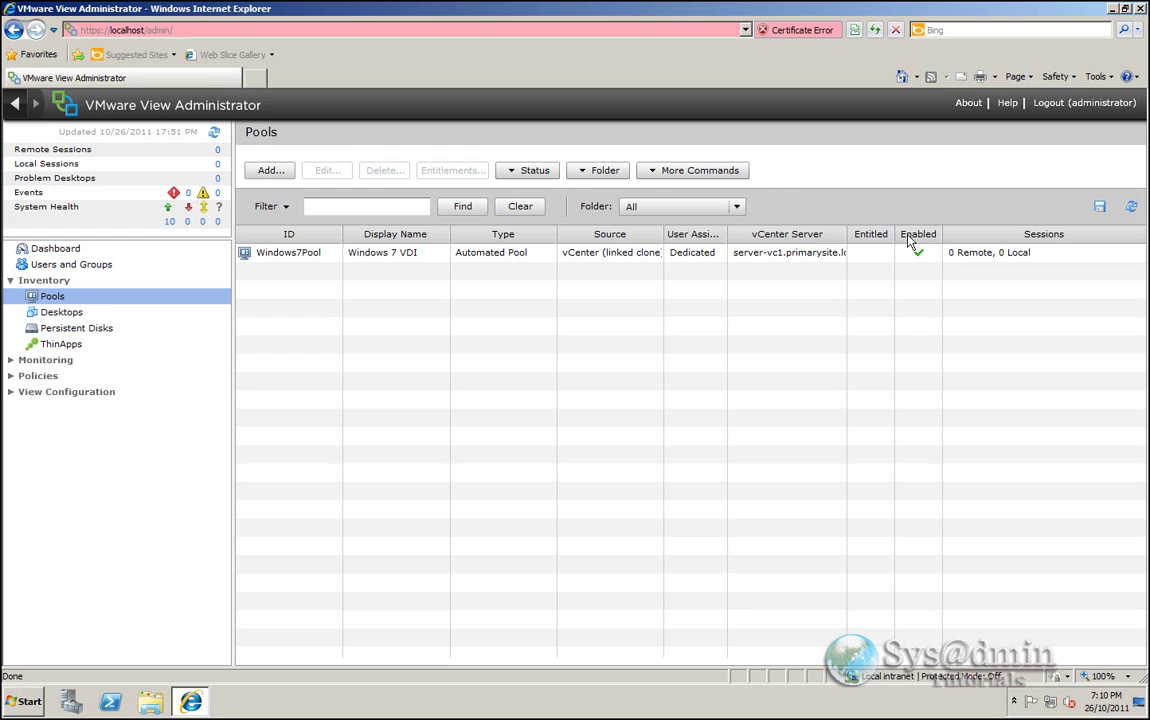
click(62, 315)
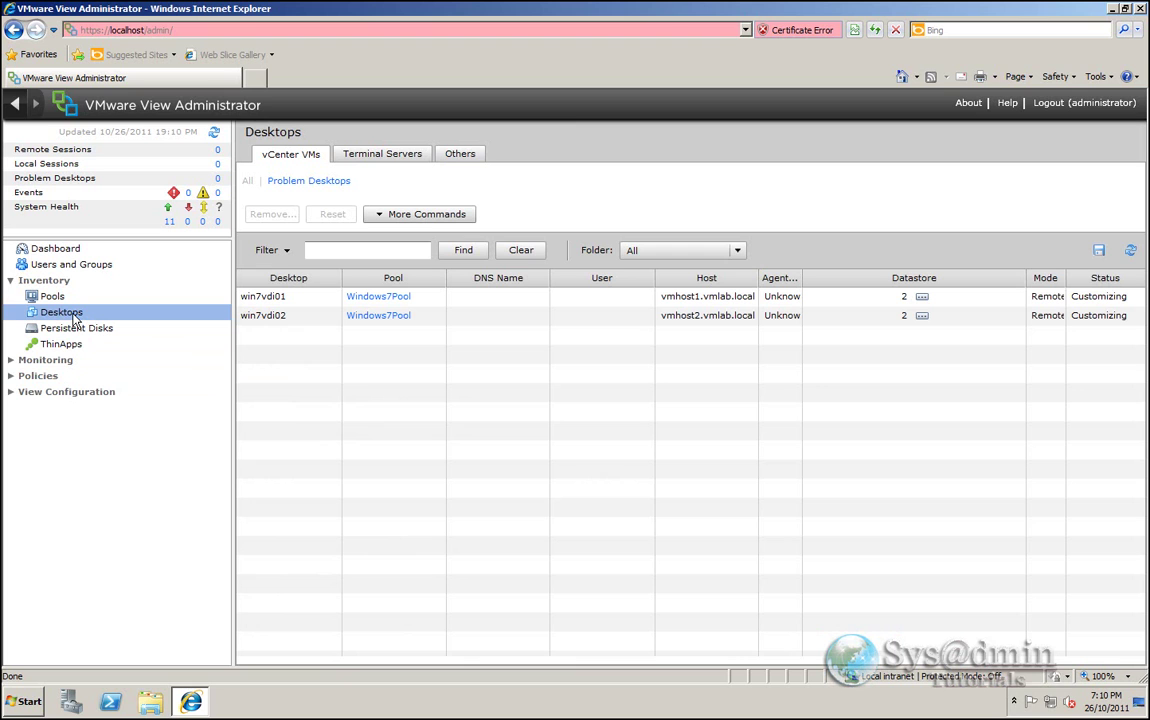
click(51, 297)
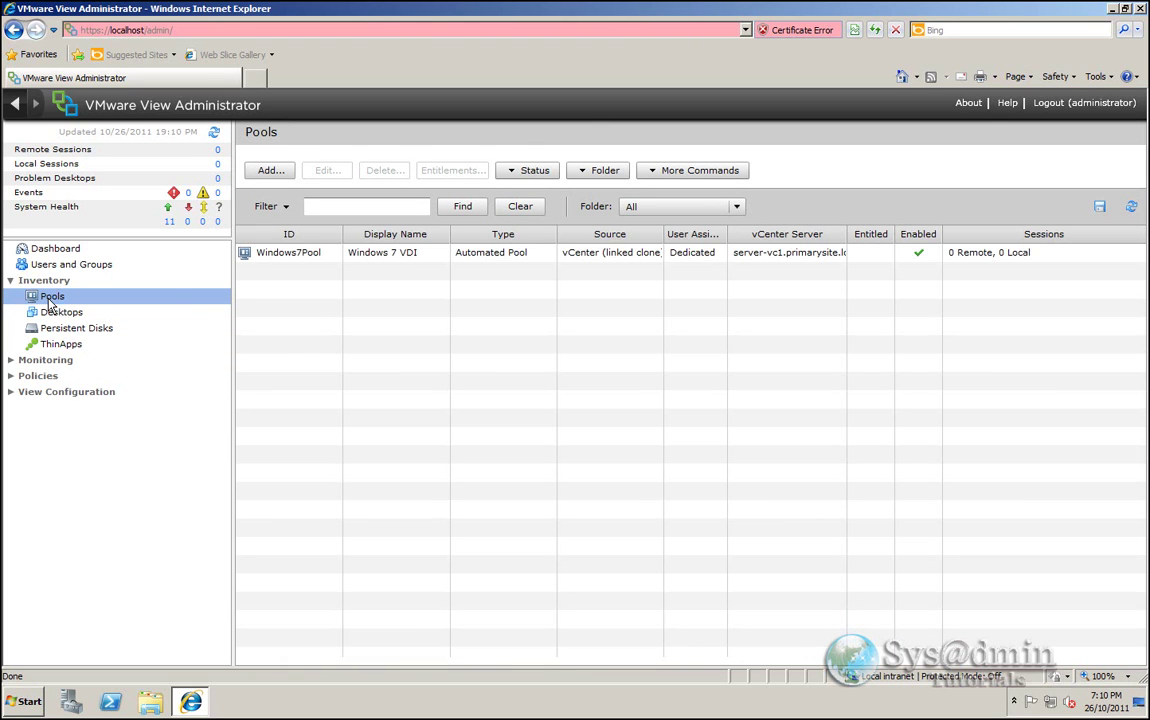
click(334, 254)
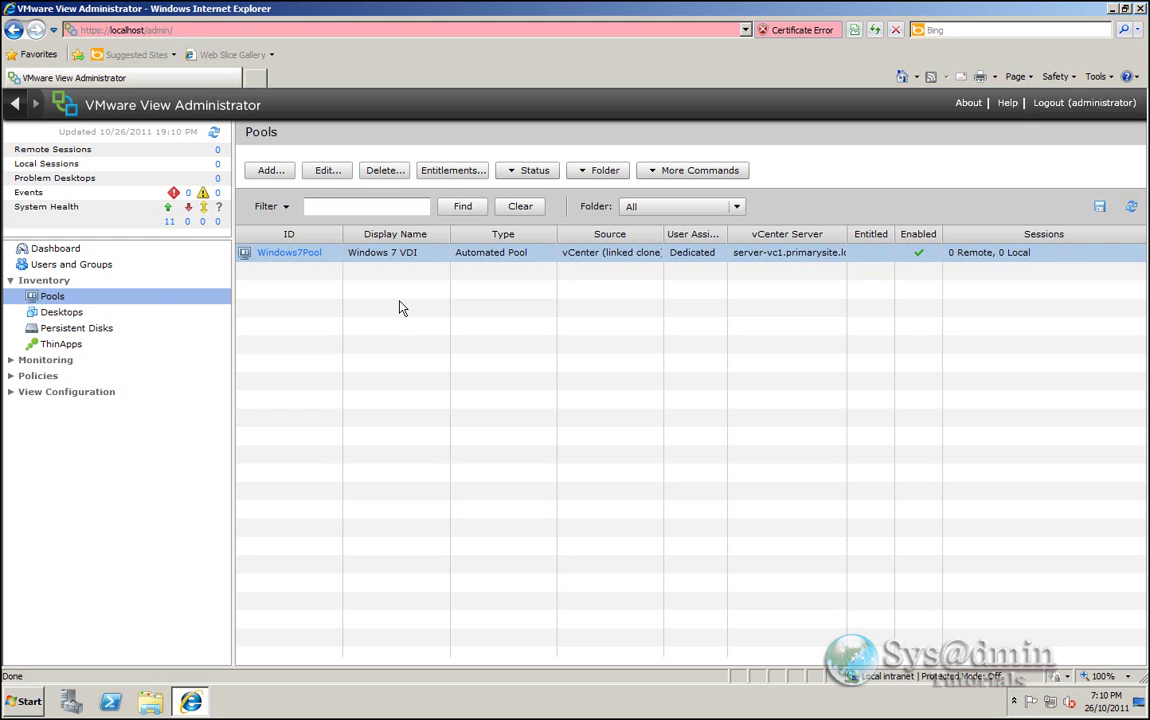
- Search groups only for ViewDesktops, add it to Windows7Pool's entitlements, and save
click(450, 172)
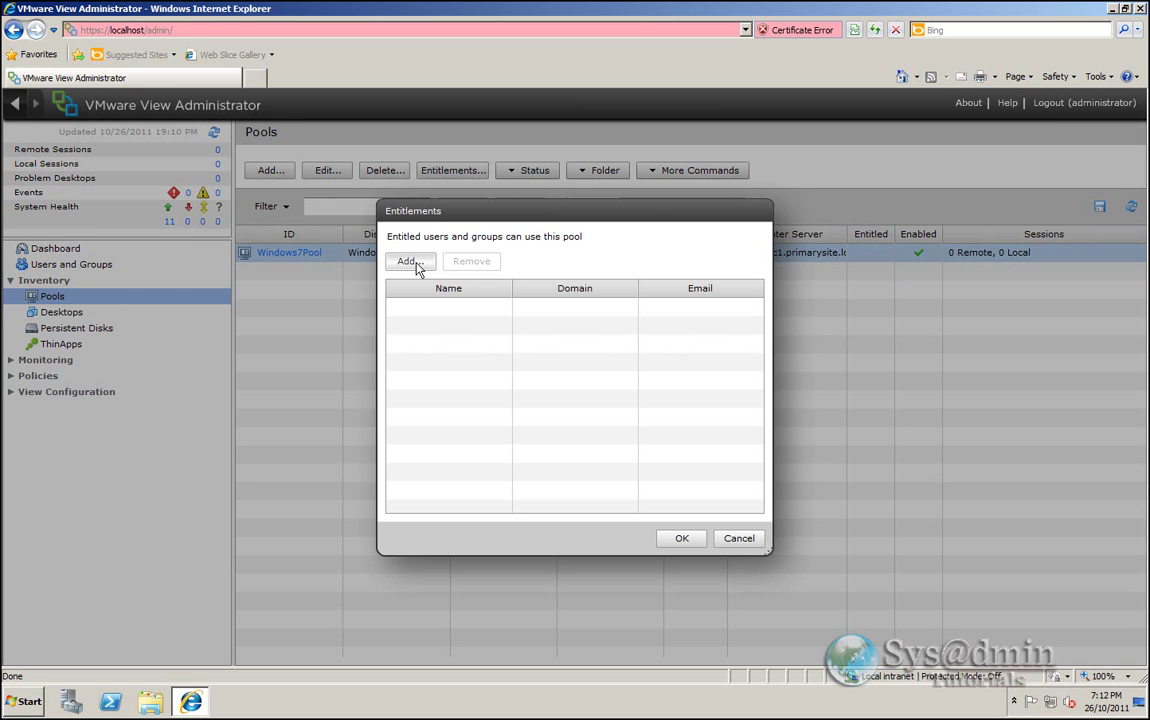
click(414, 262)
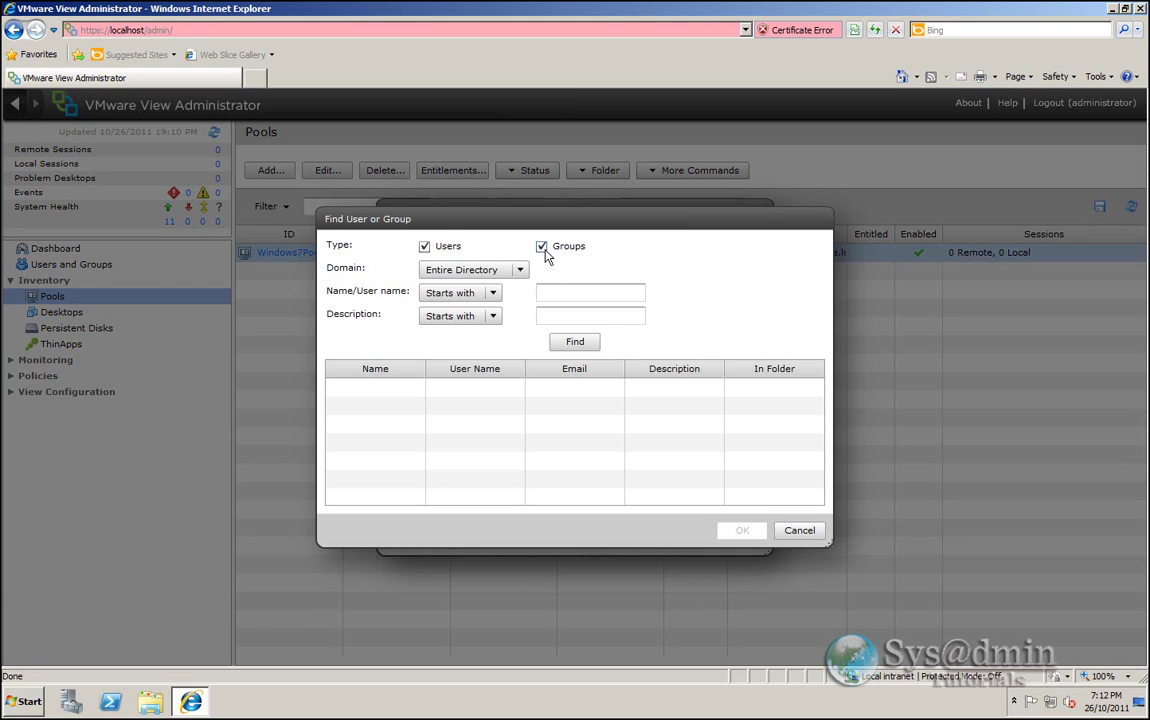
click(424, 247)
click(549, 293)
text(ViewDesktops)
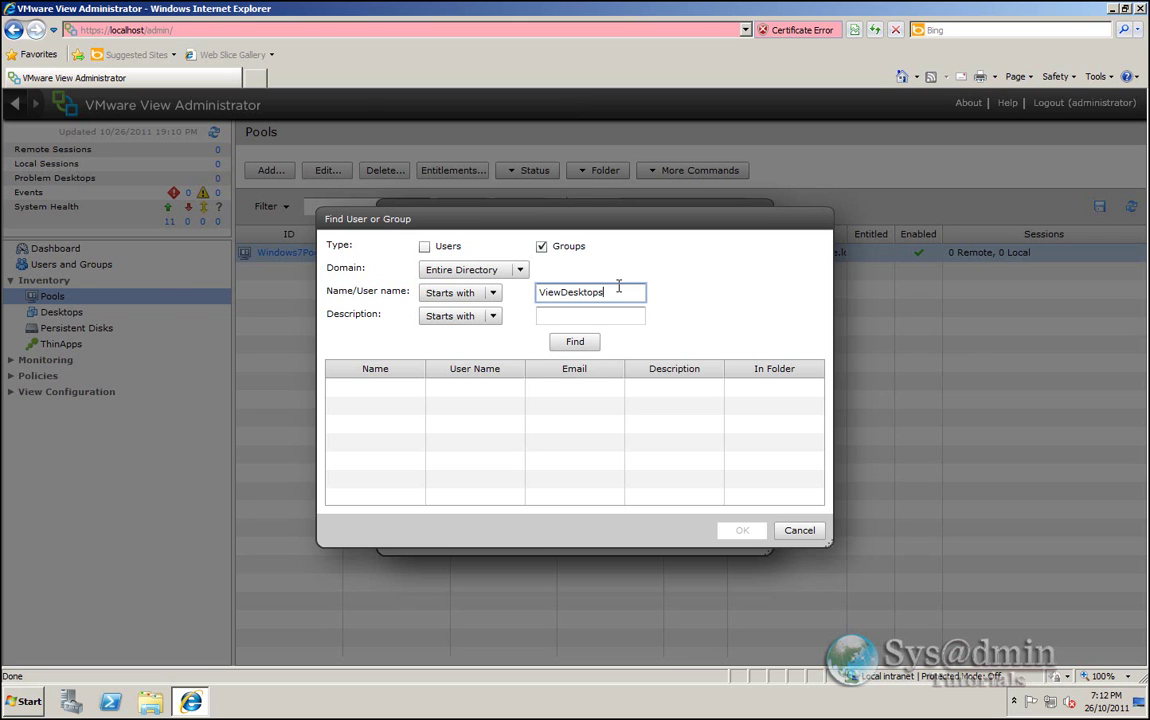
click(564, 347)
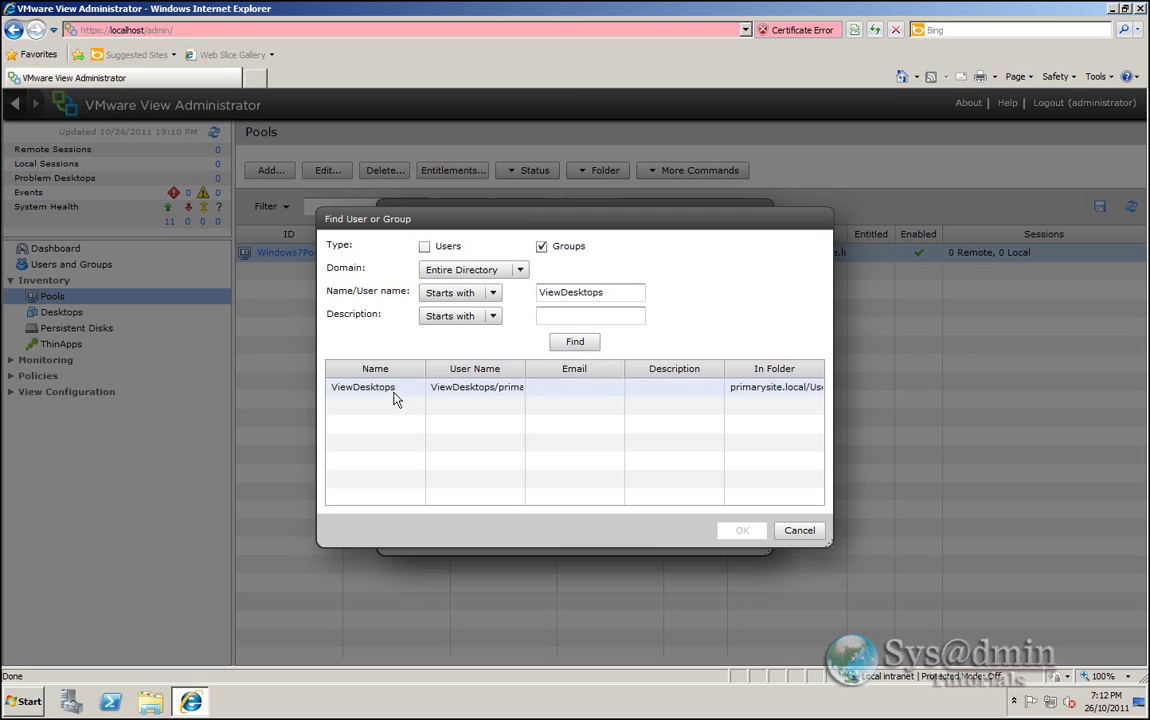
click(378, 391)
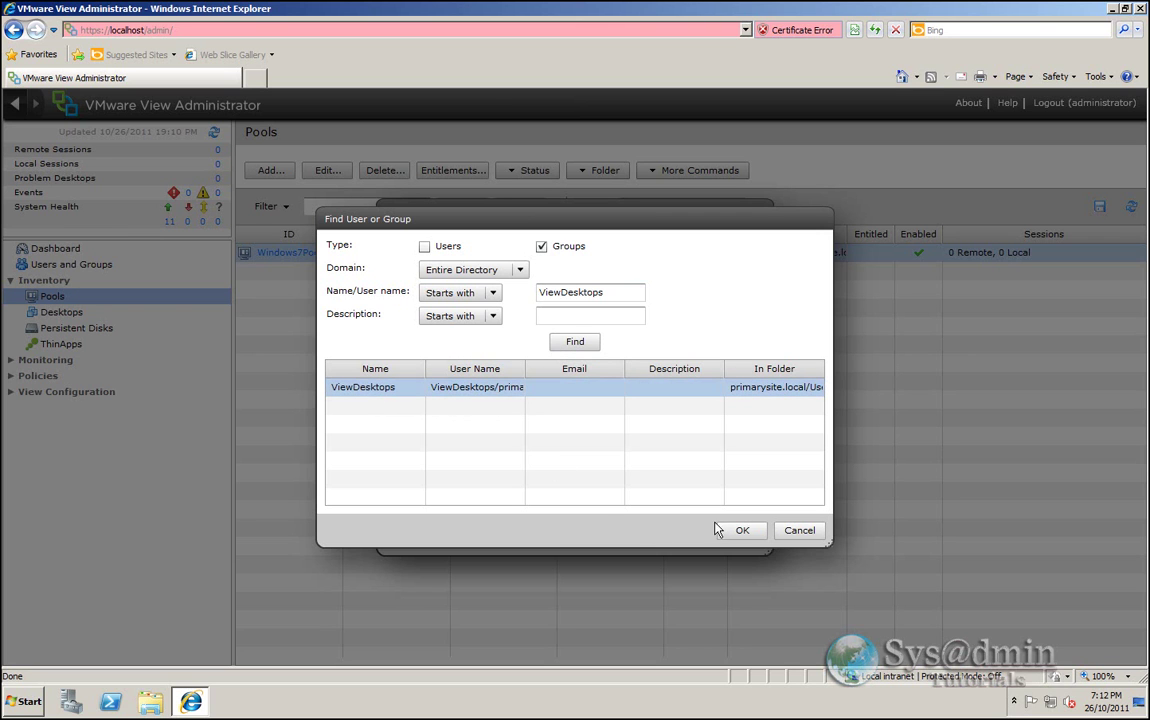
click(742, 532)
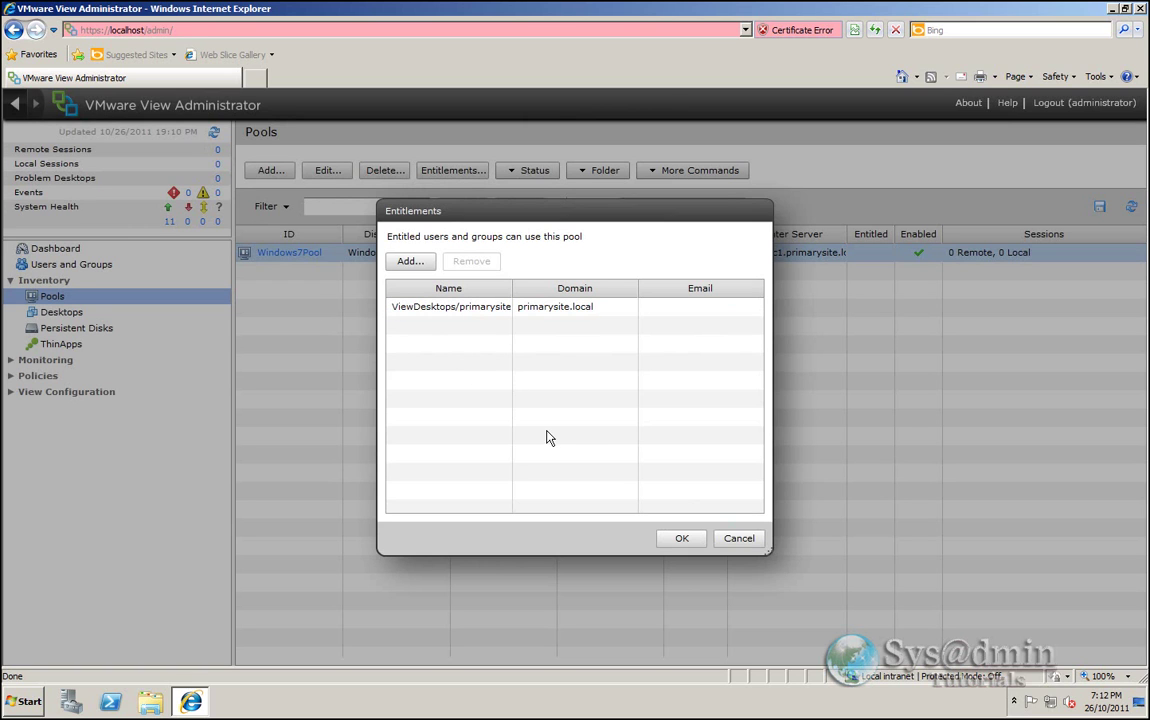
click(681, 540)
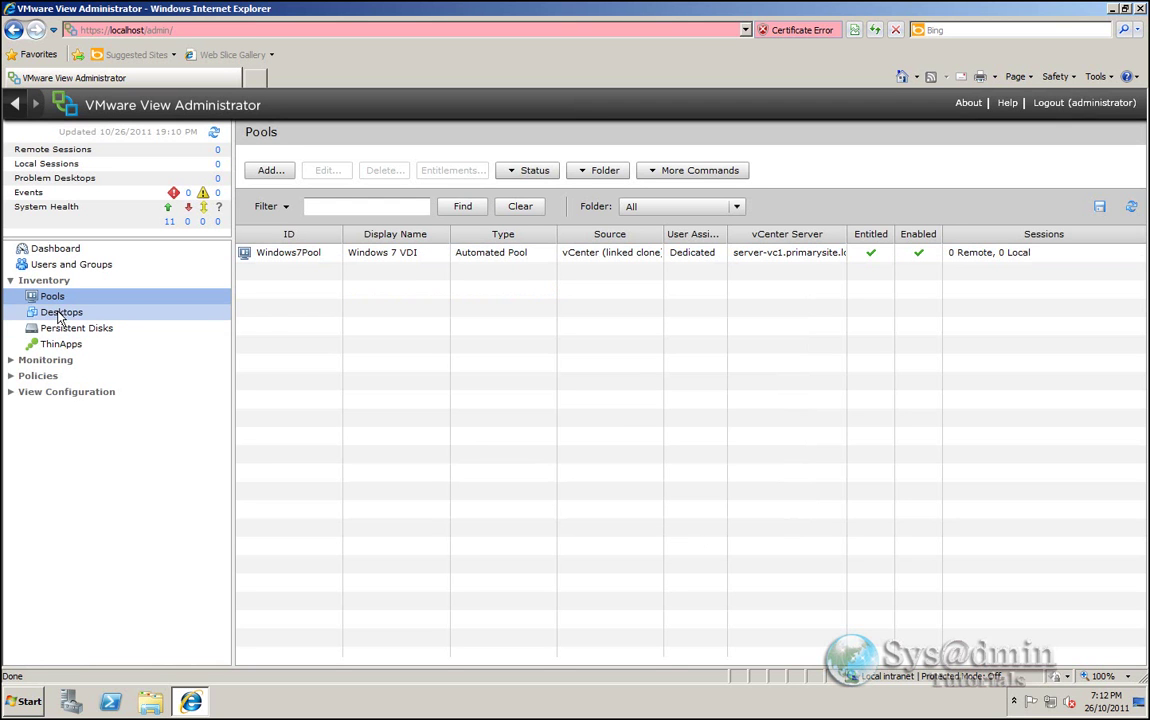
- Open the Desktops list under Inventory
click(58, 314)
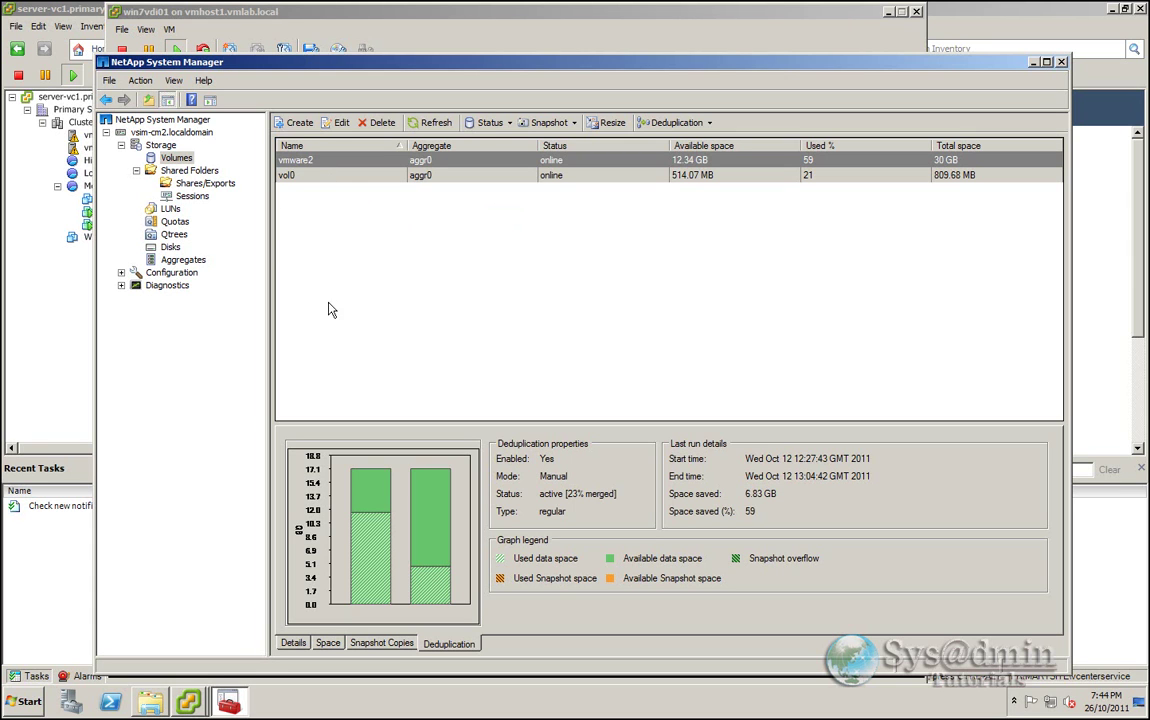
mouse_move(418, 538)
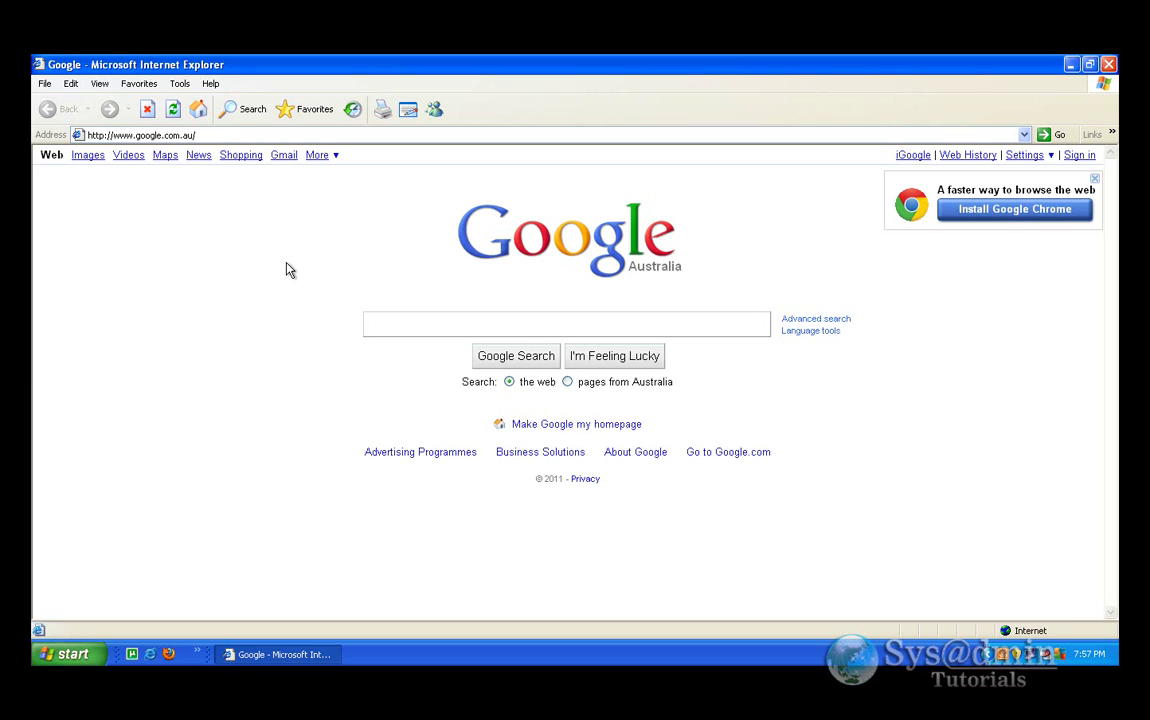
click(214, 135)
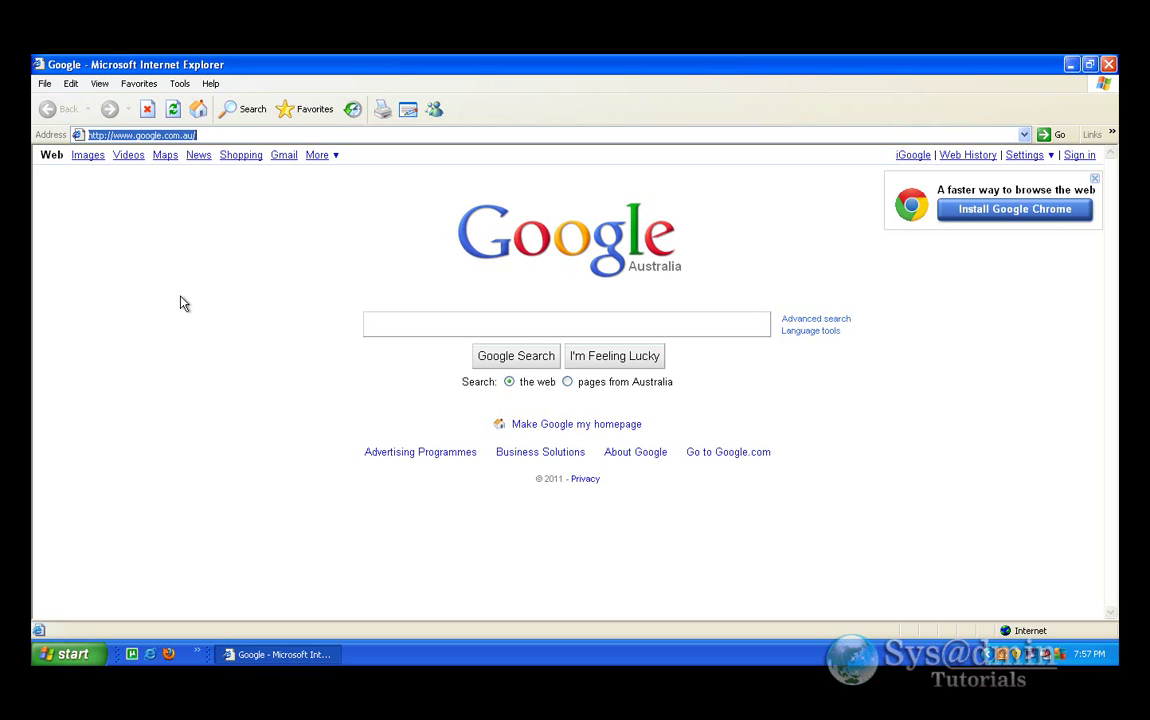
text(htt)
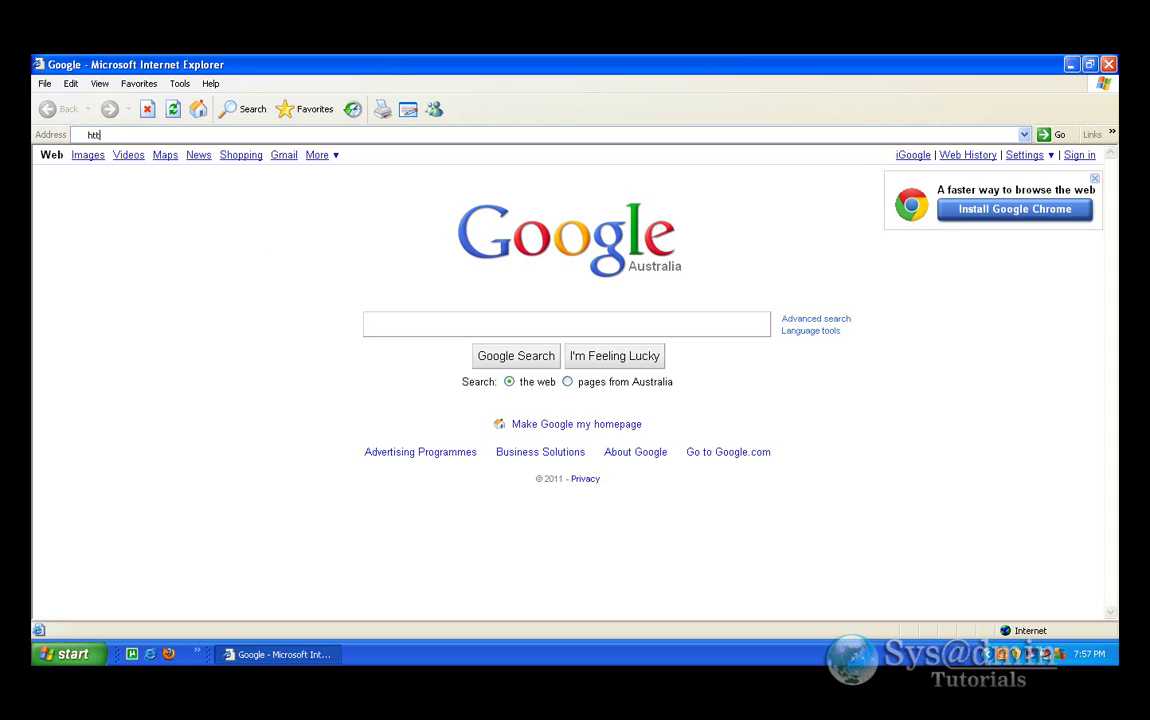
text(ps://server-view)
key(alt+d)
key(Return)
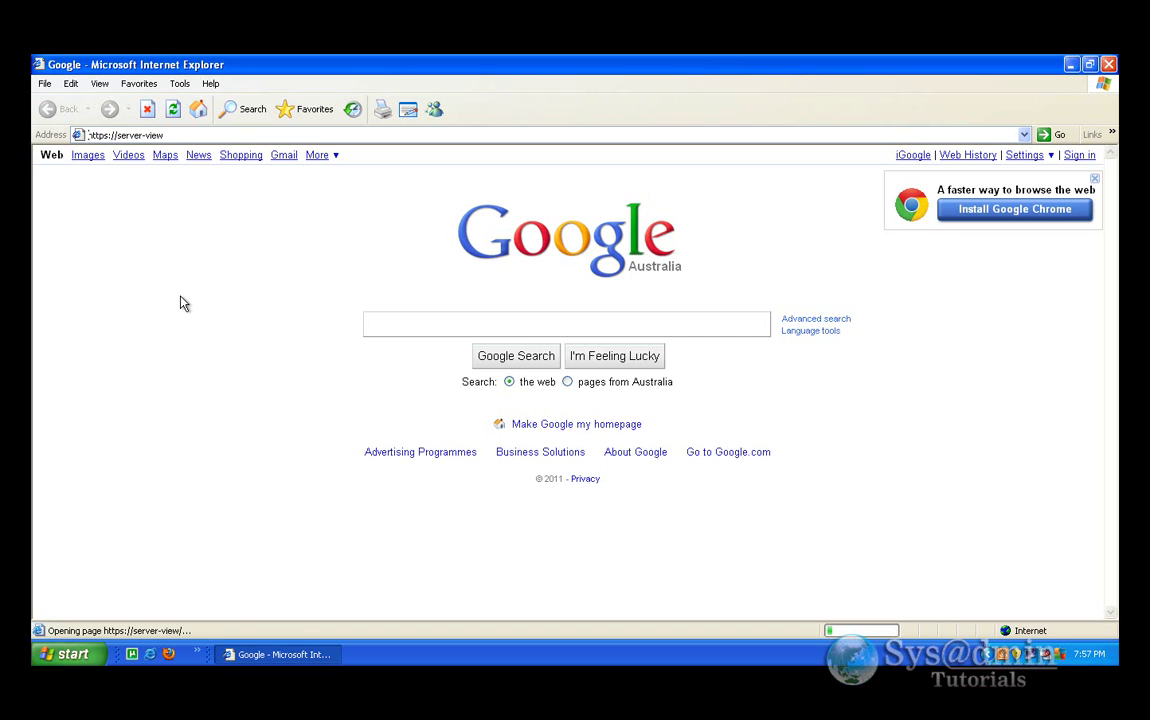
key(Return)
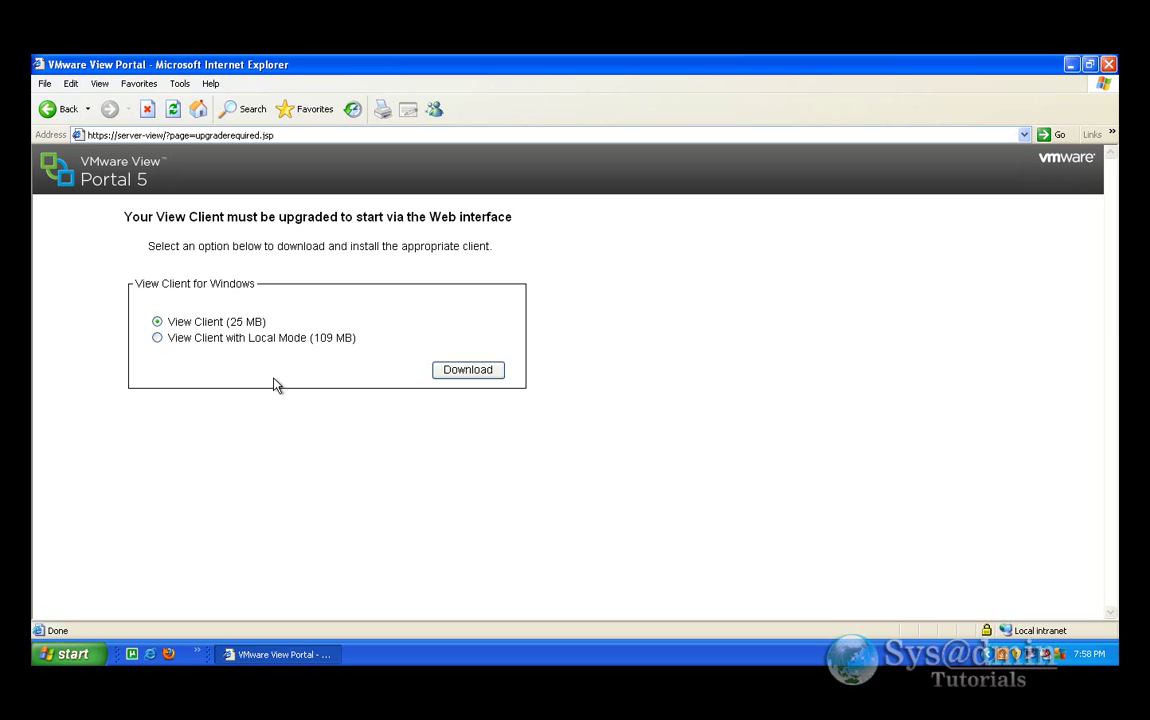
click(463, 372)
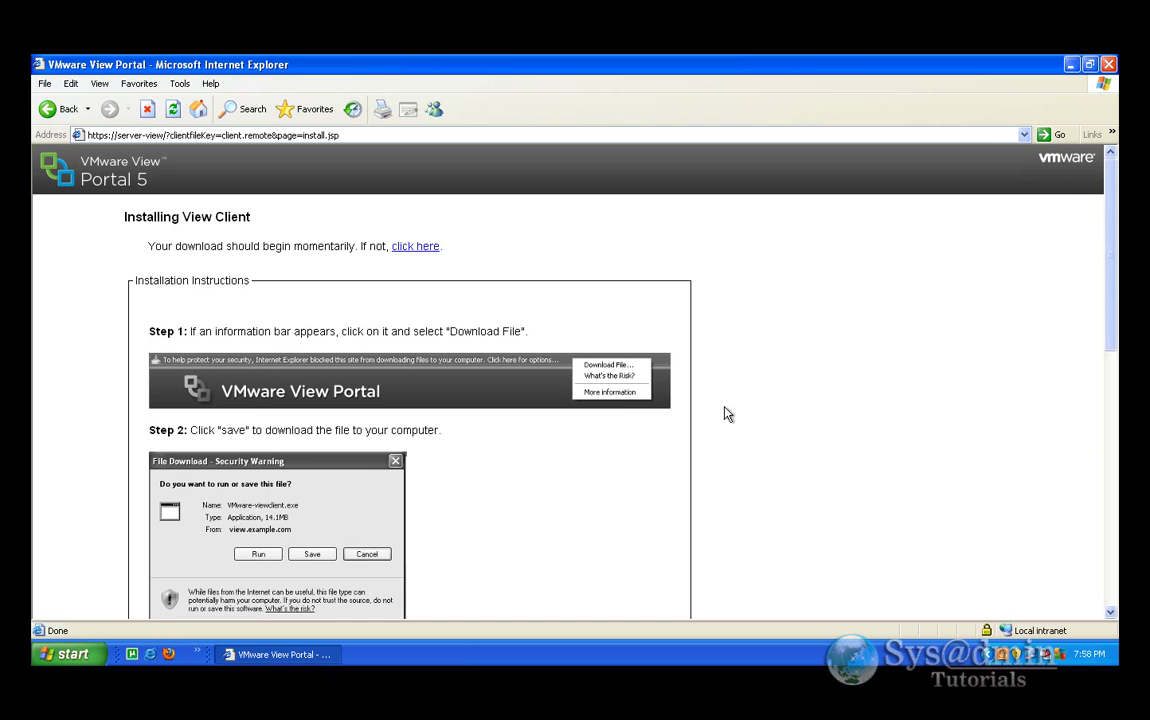
- Run the downloaded View Client installer and accept the licence agreement
click(552, 367)
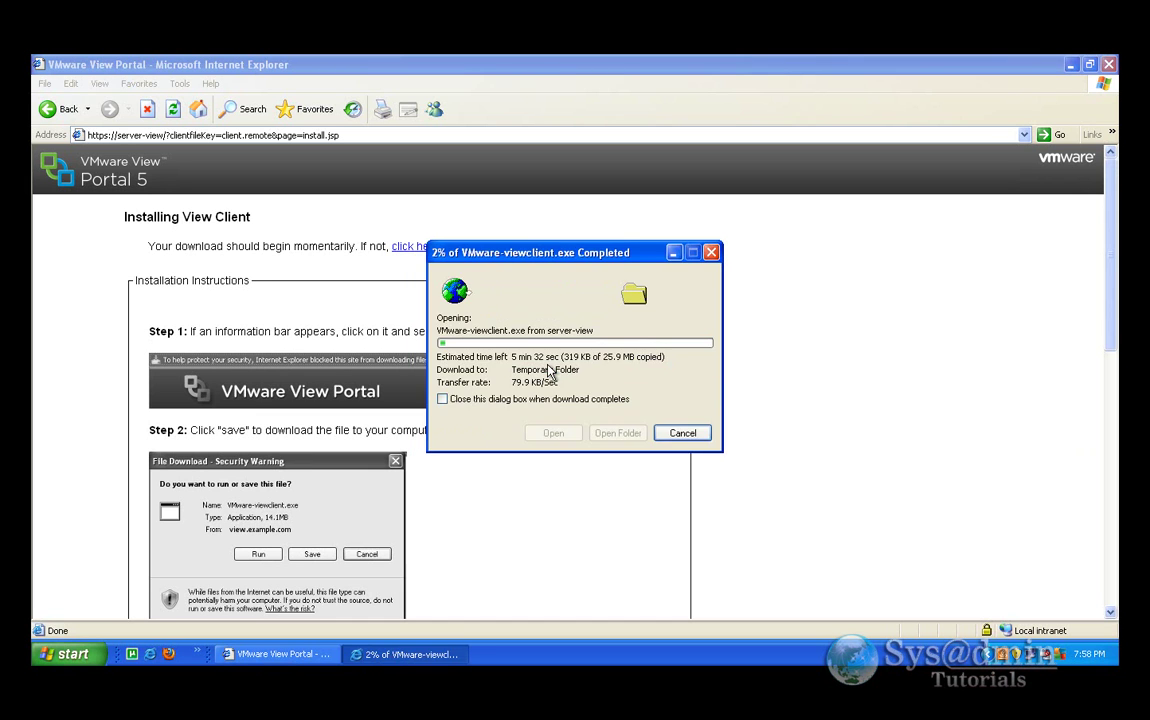
click(638, 340)
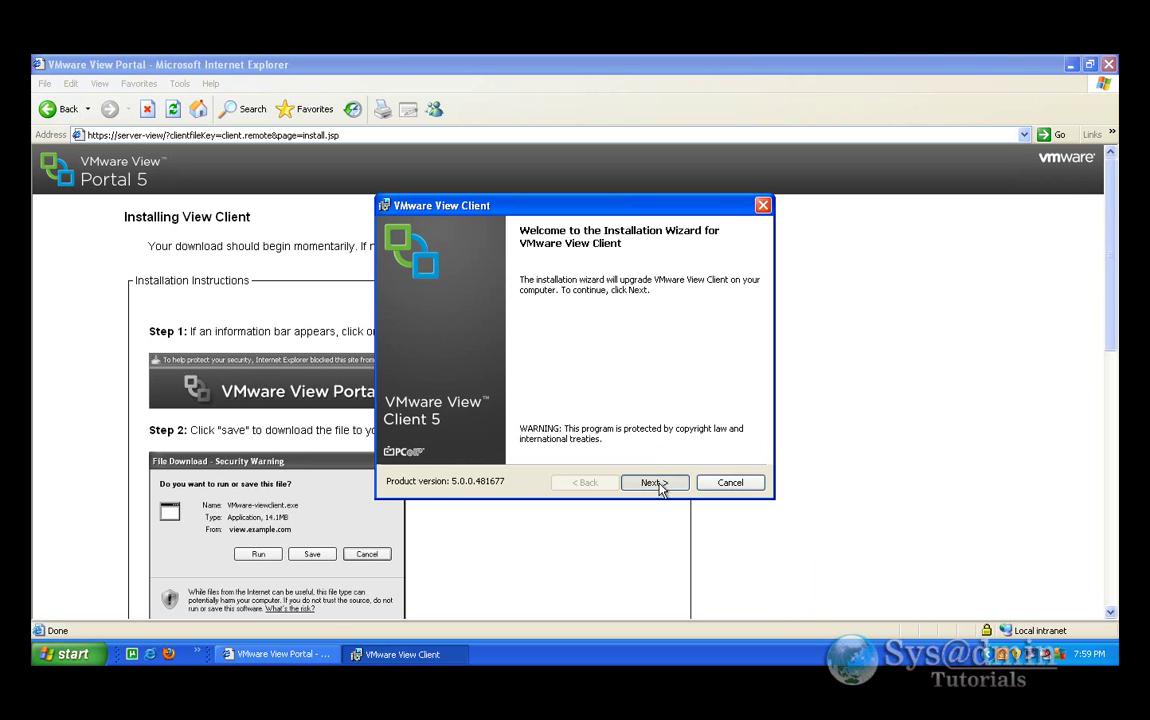
click(659, 484)
click(653, 482)
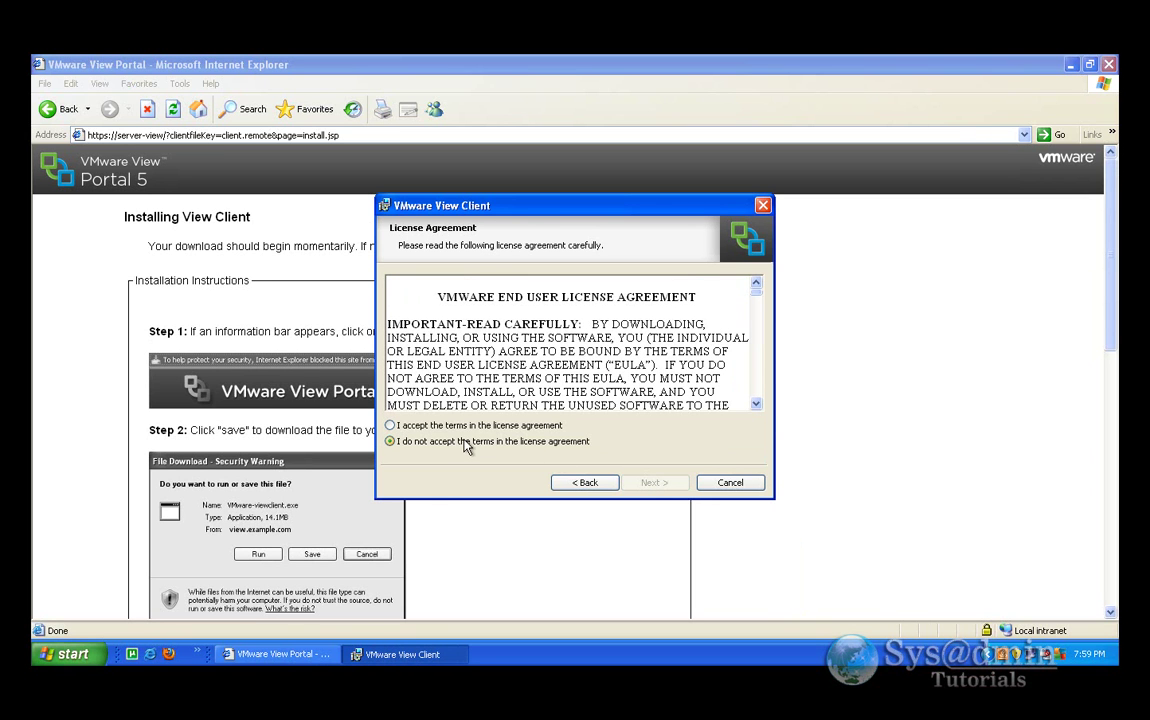
click(425, 426)
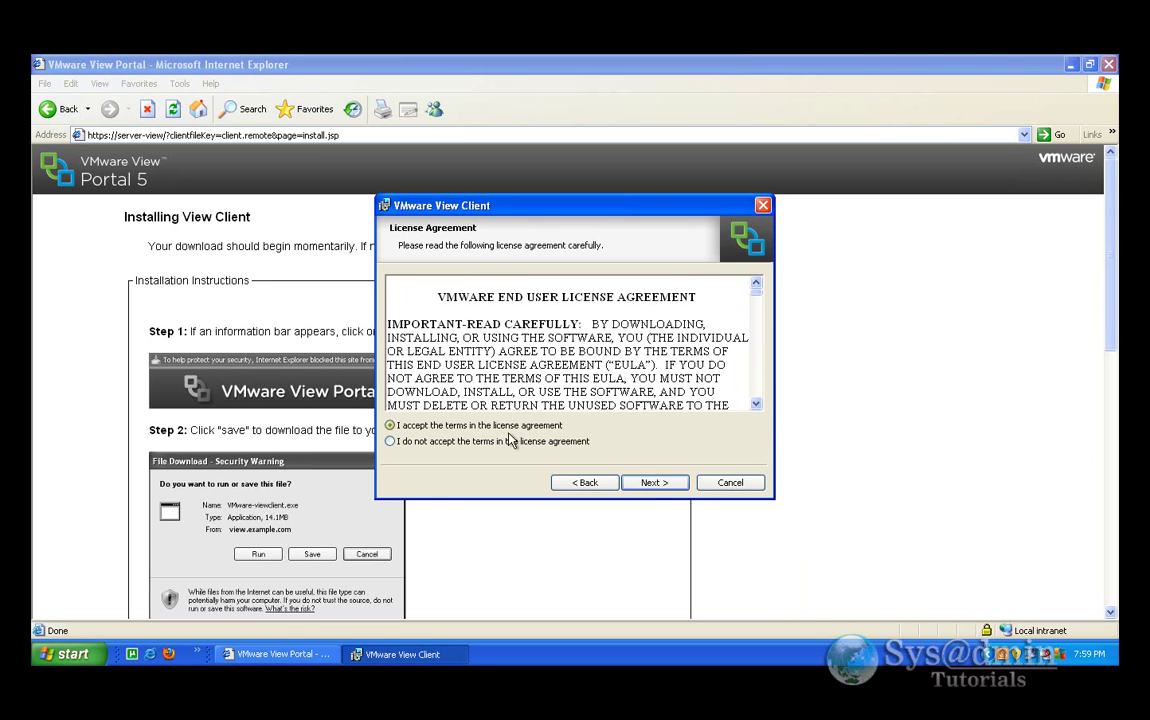
click(656, 483)
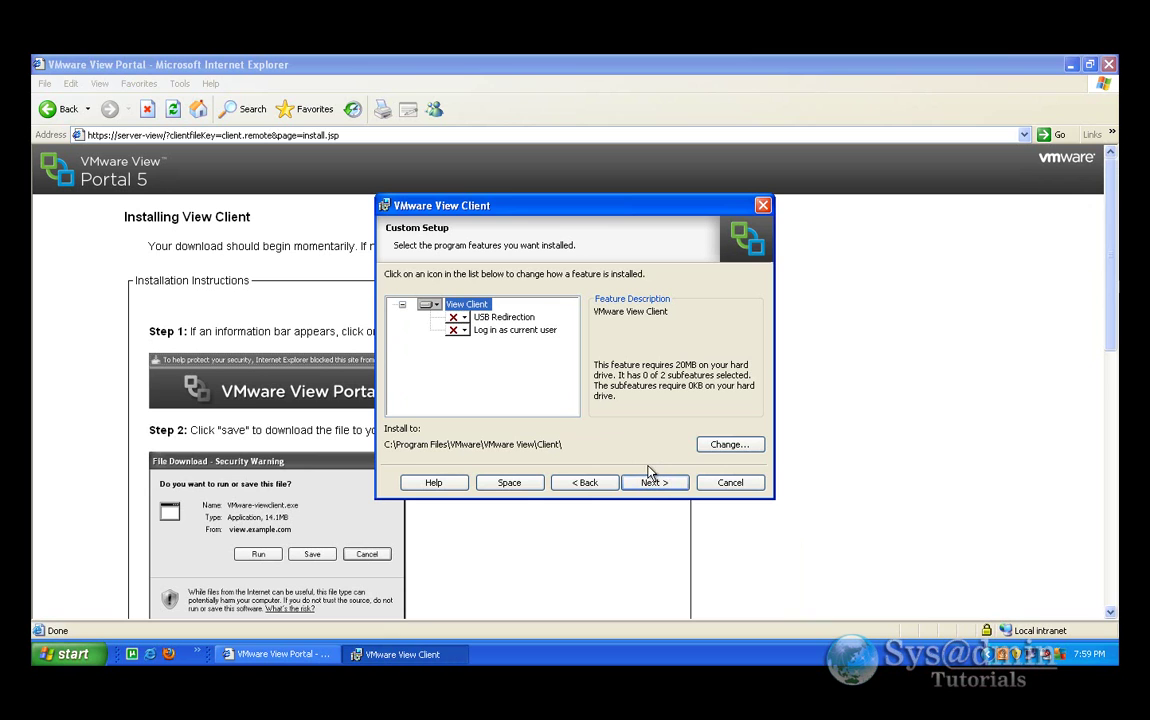
- Set USB Redirection and Log in as current user to install on the local hard drive
click(501, 318)
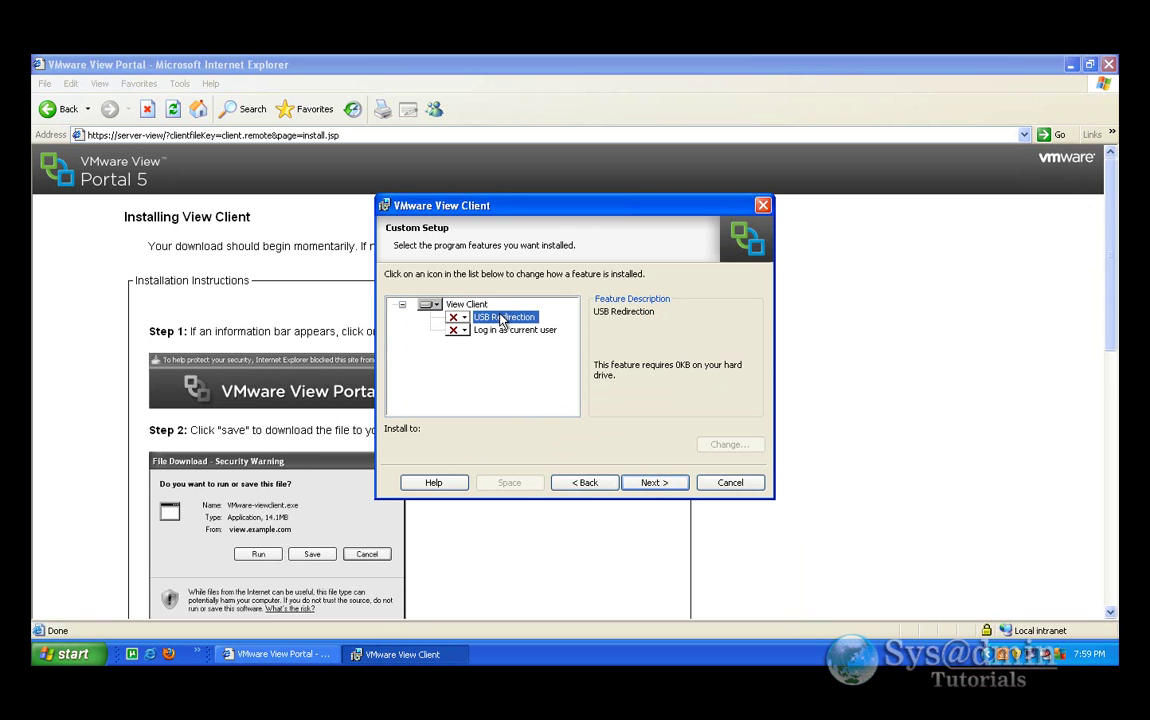
click(457, 317)
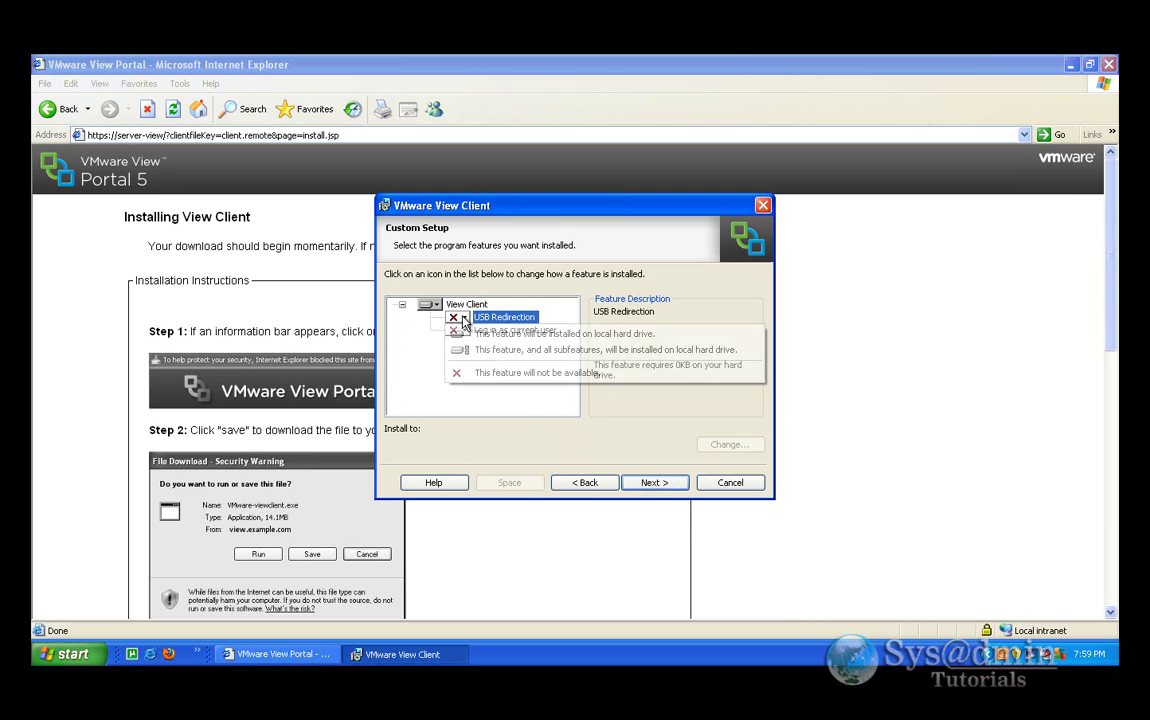
click(474, 336)
click(505, 330)
click(458, 330)
click(471, 348)
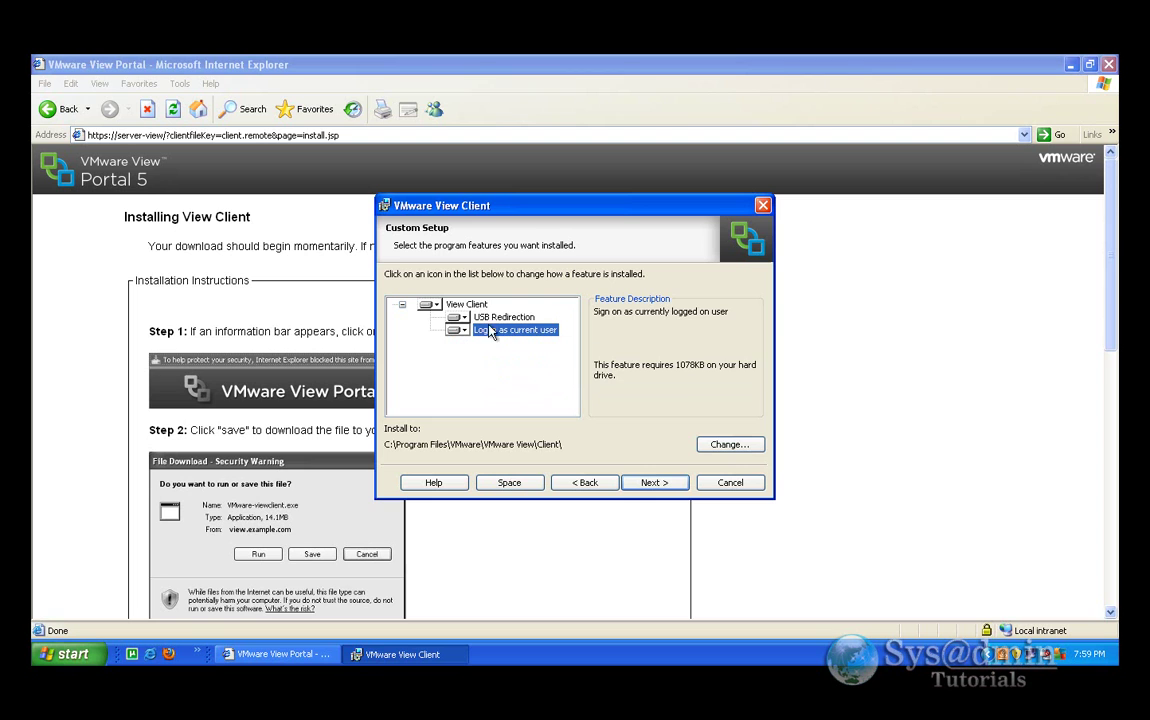
click(466, 304)
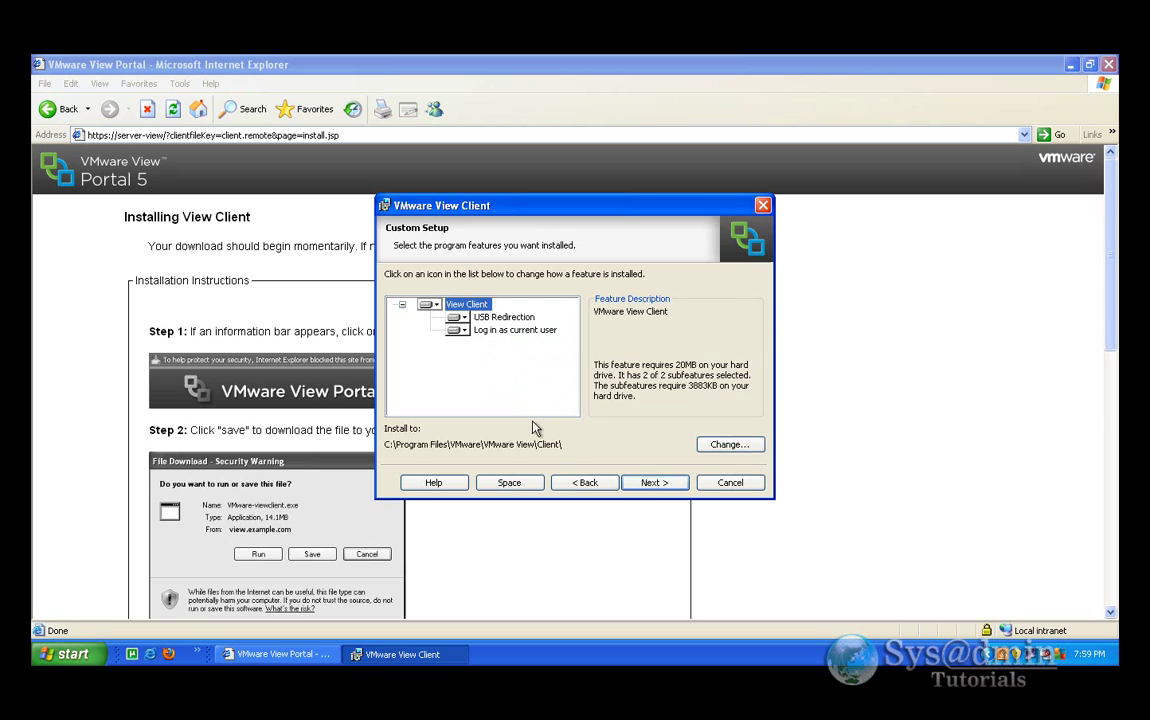
- Set server-view as the Default View Connection Server and keep the single sign-on settings
click(655, 484)
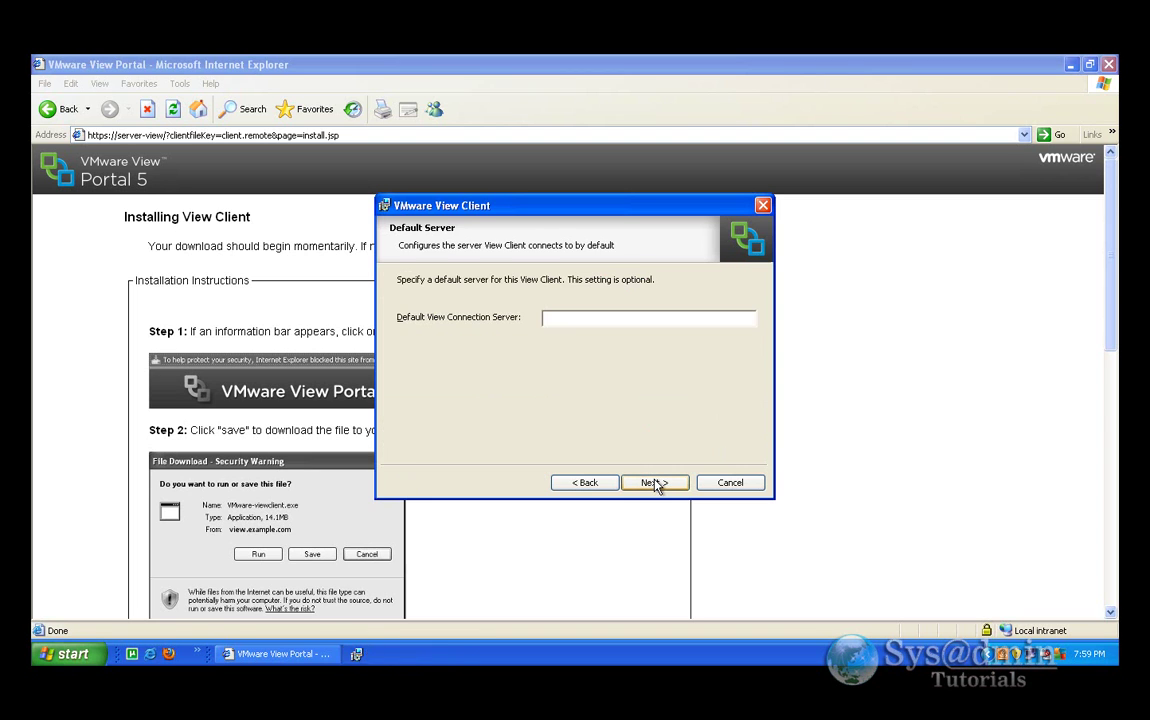
text(server-view)
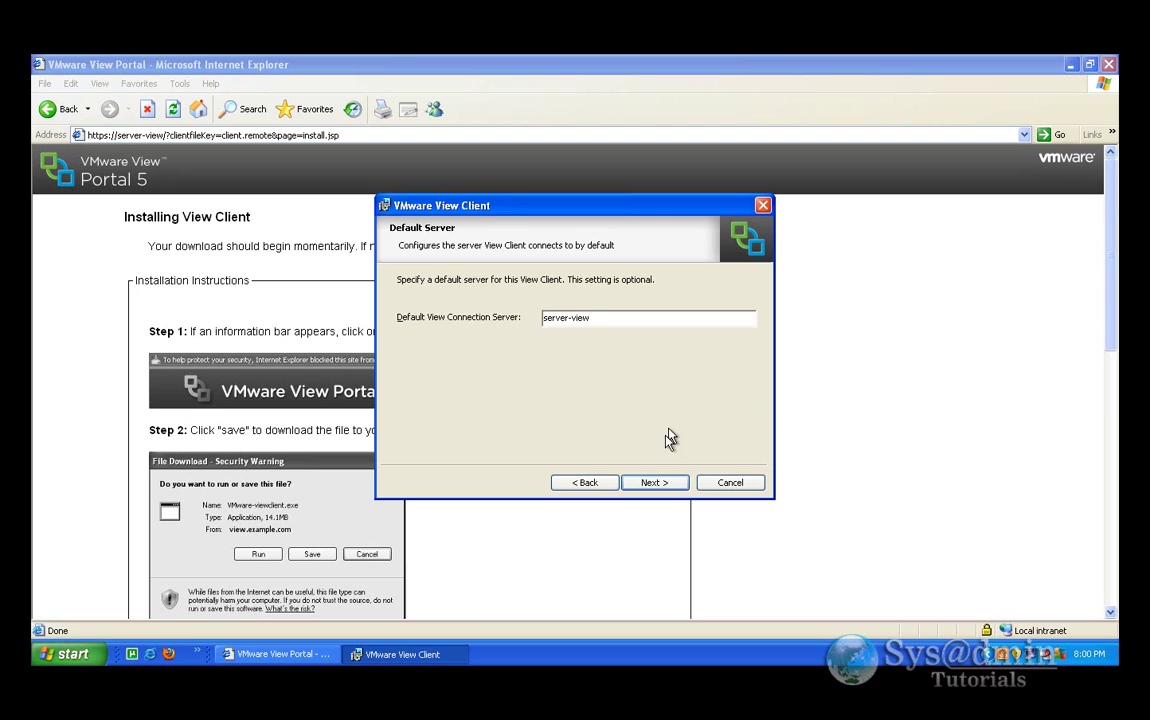
click(652, 483)
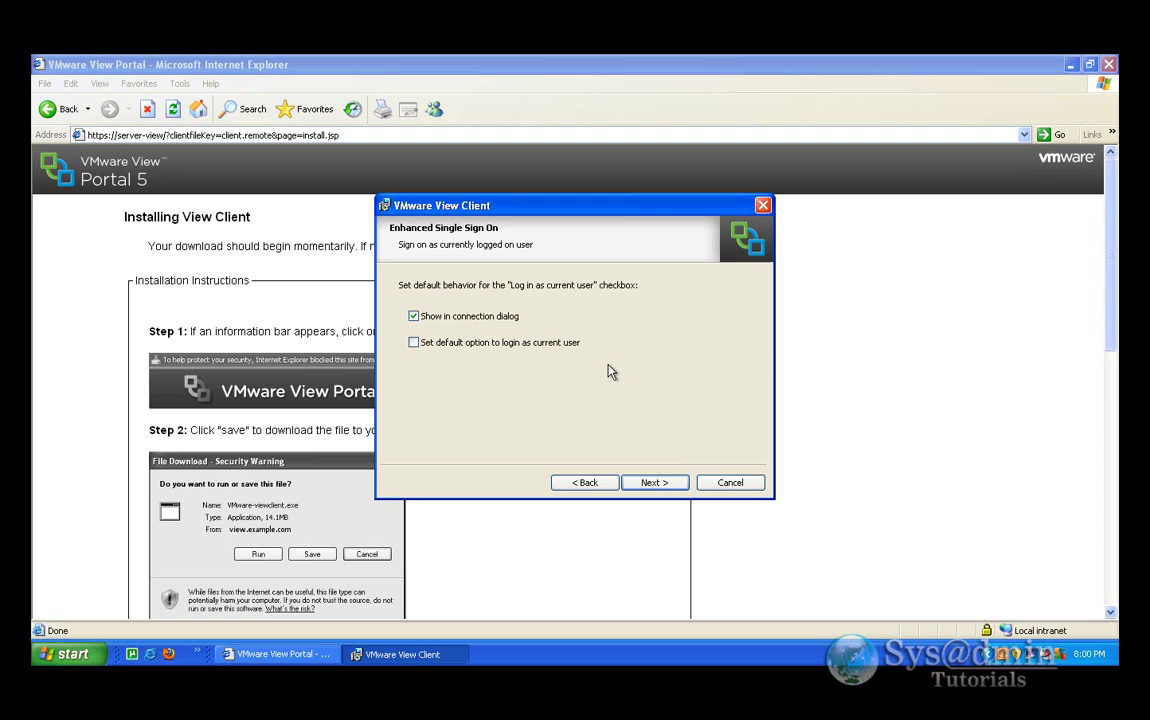
click(655, 483)
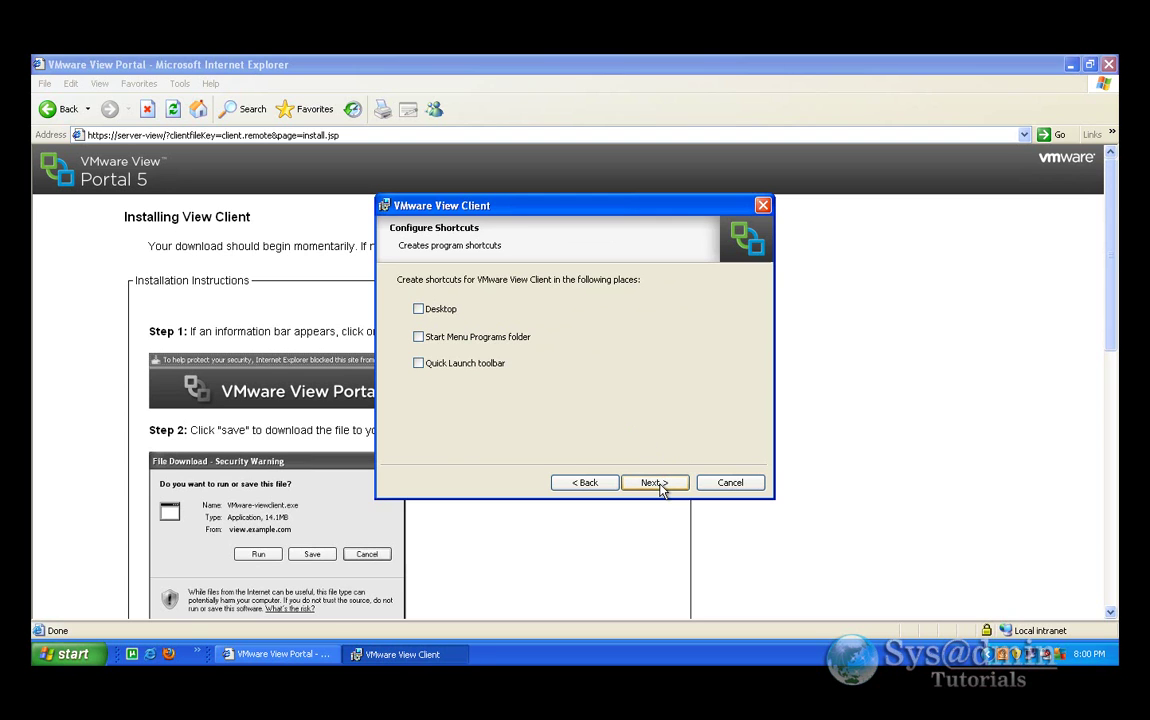
- Add a desktop shortcut, install View Client, finish, and restart the computer
click(419, 310)
click(660, 483)
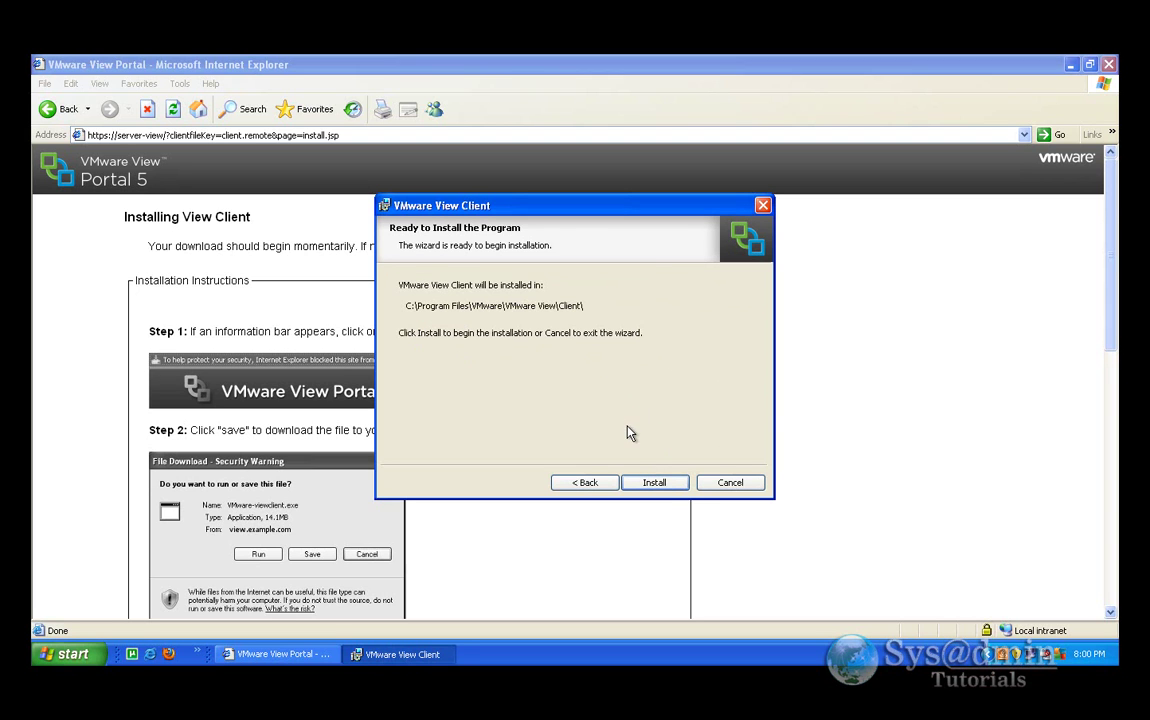
click(655, 483)
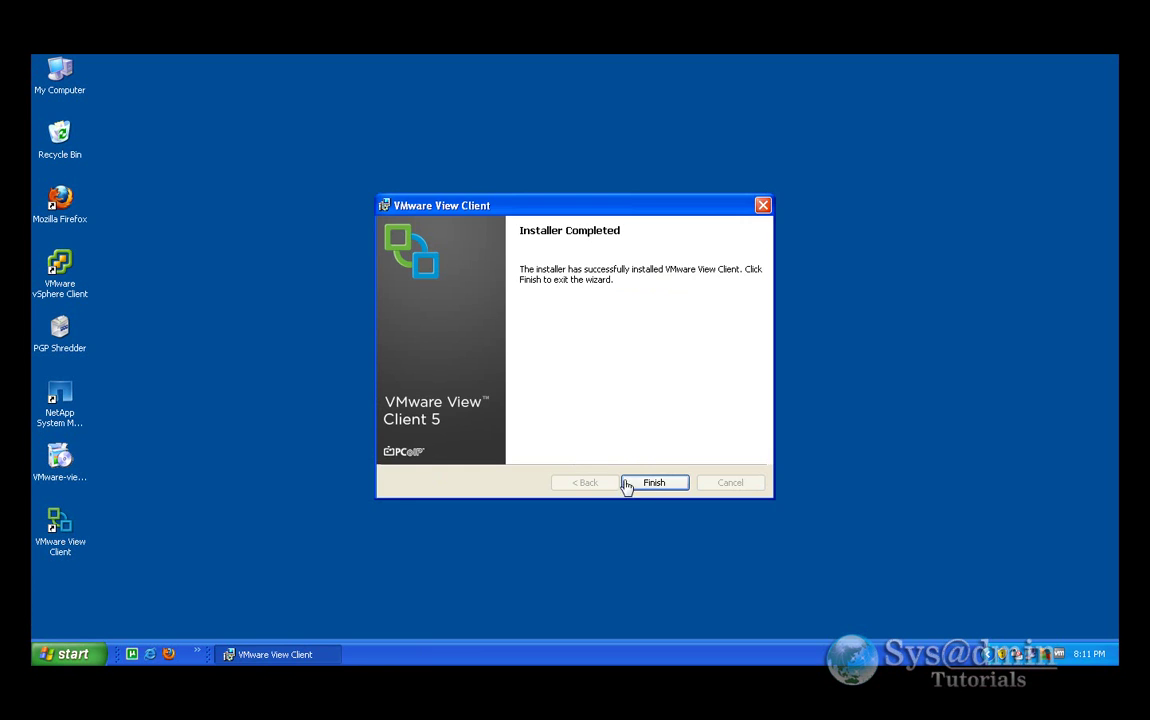
click(655, 484)
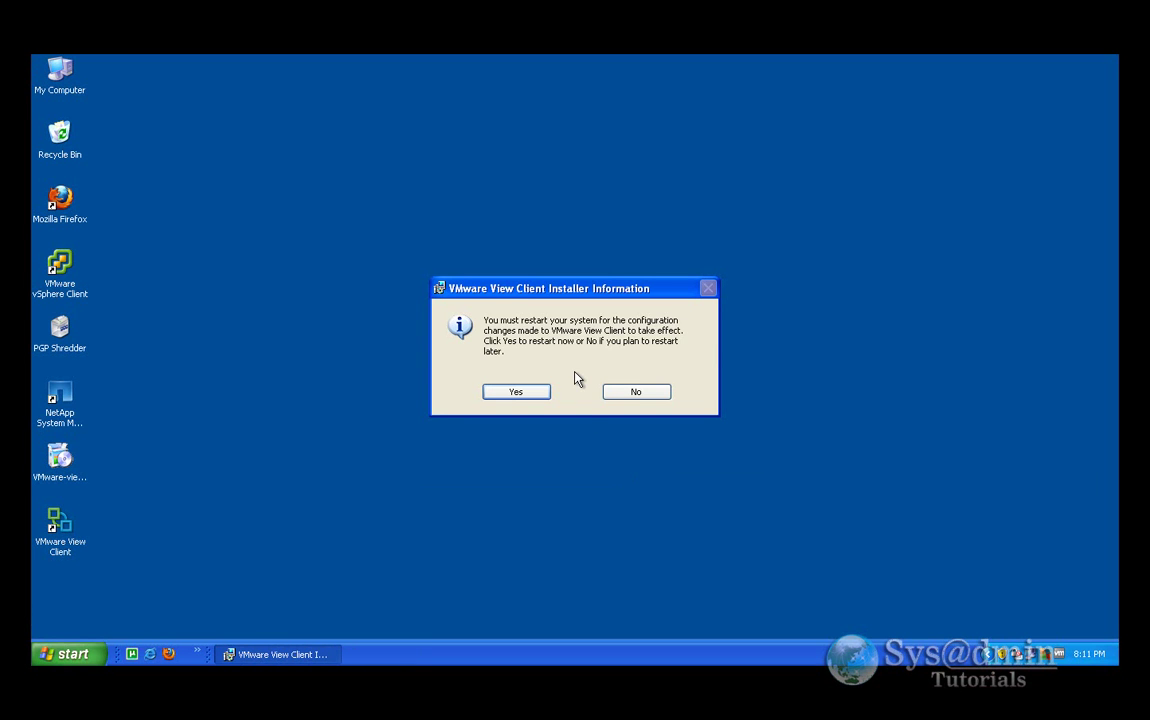
click(519, 392)
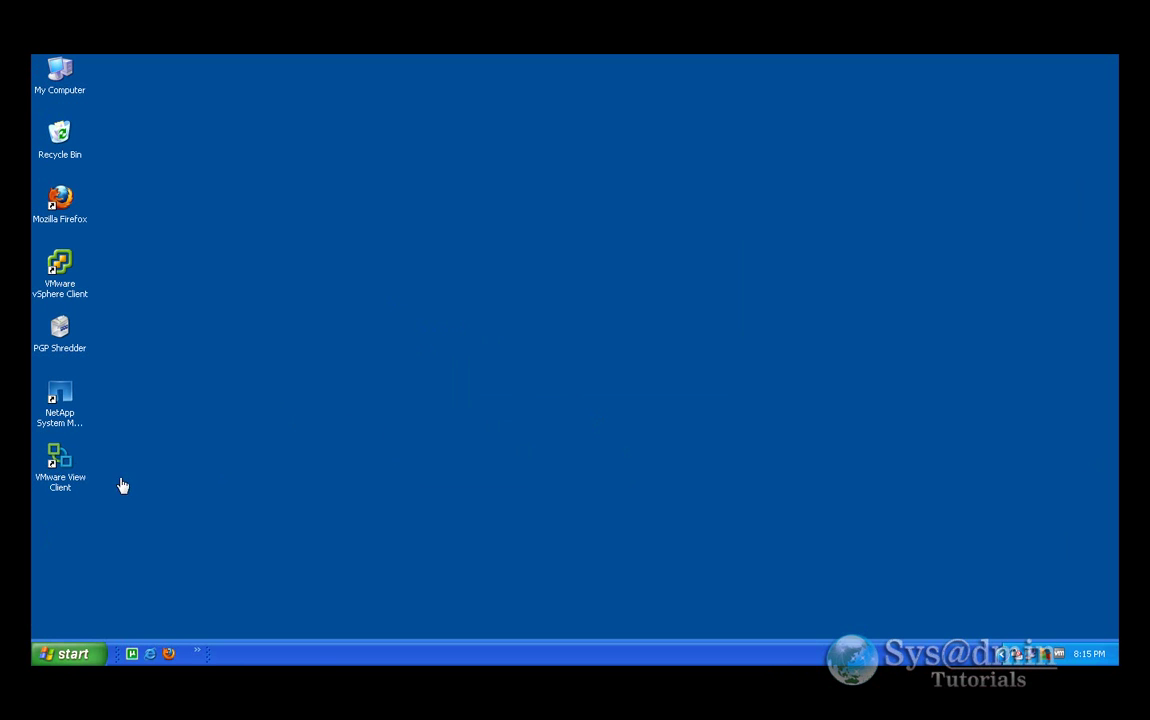
- Launch View Client from the desktop and connect to server-view, accepting the unverified certificate
double_click(57, 465)
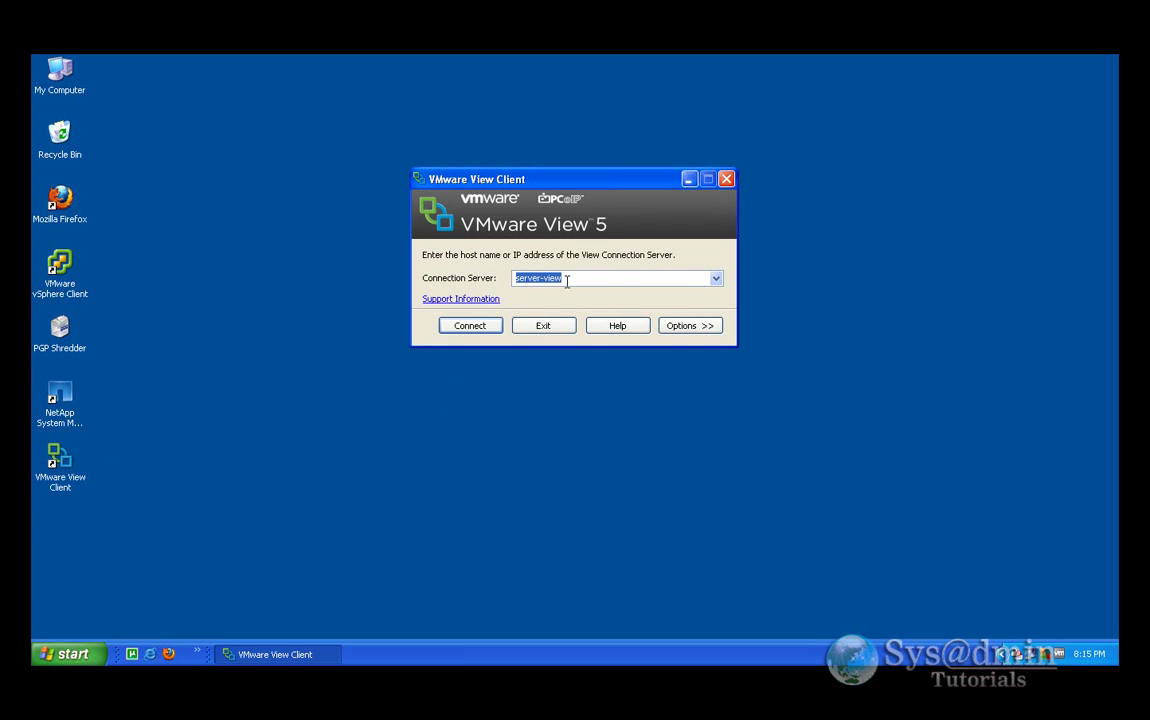
click(692, 326)
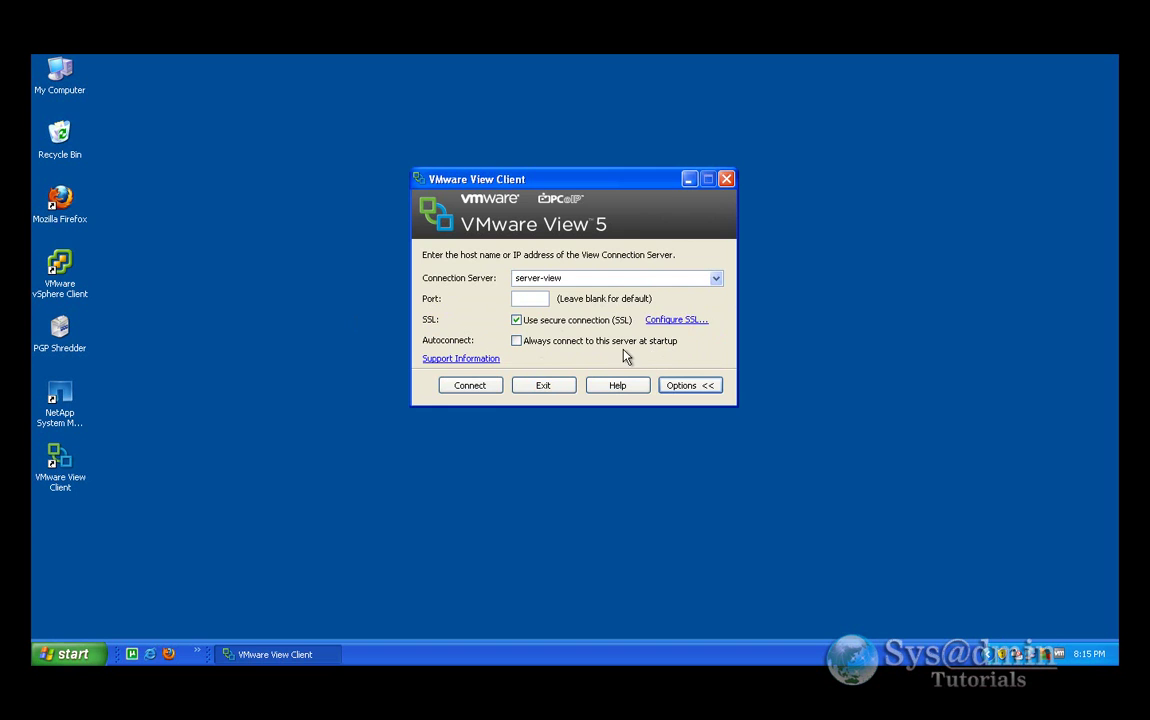
click(662, 385)
click(470, 328)
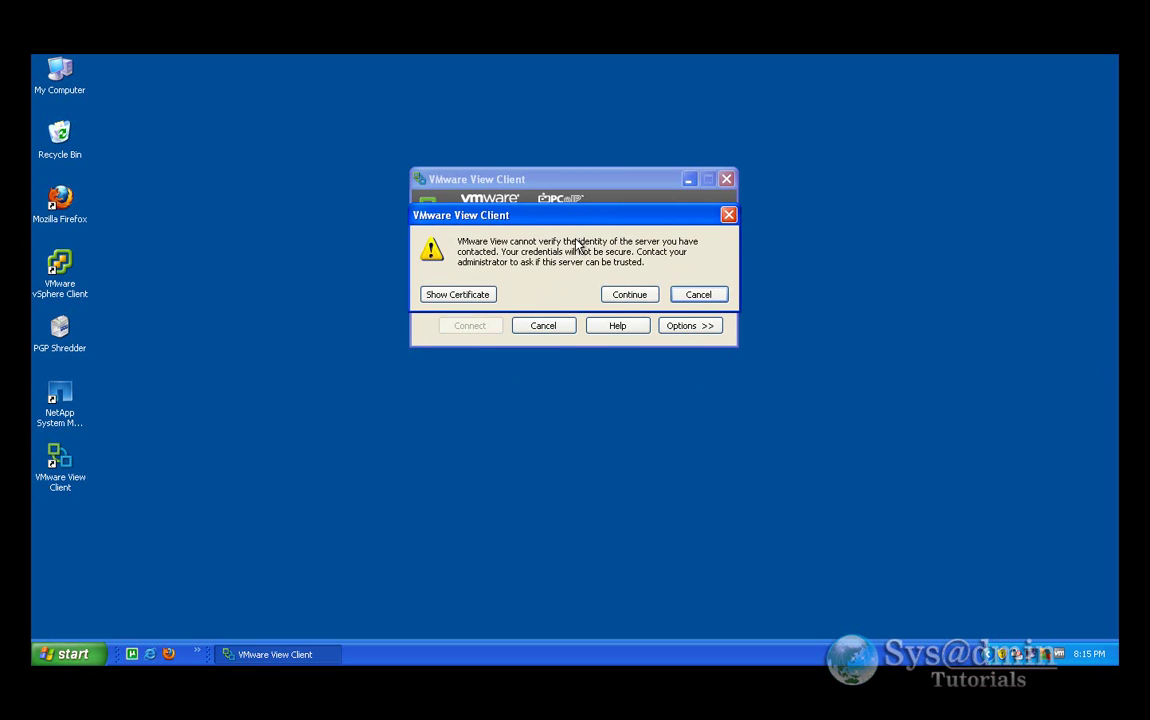
click(631, 296)
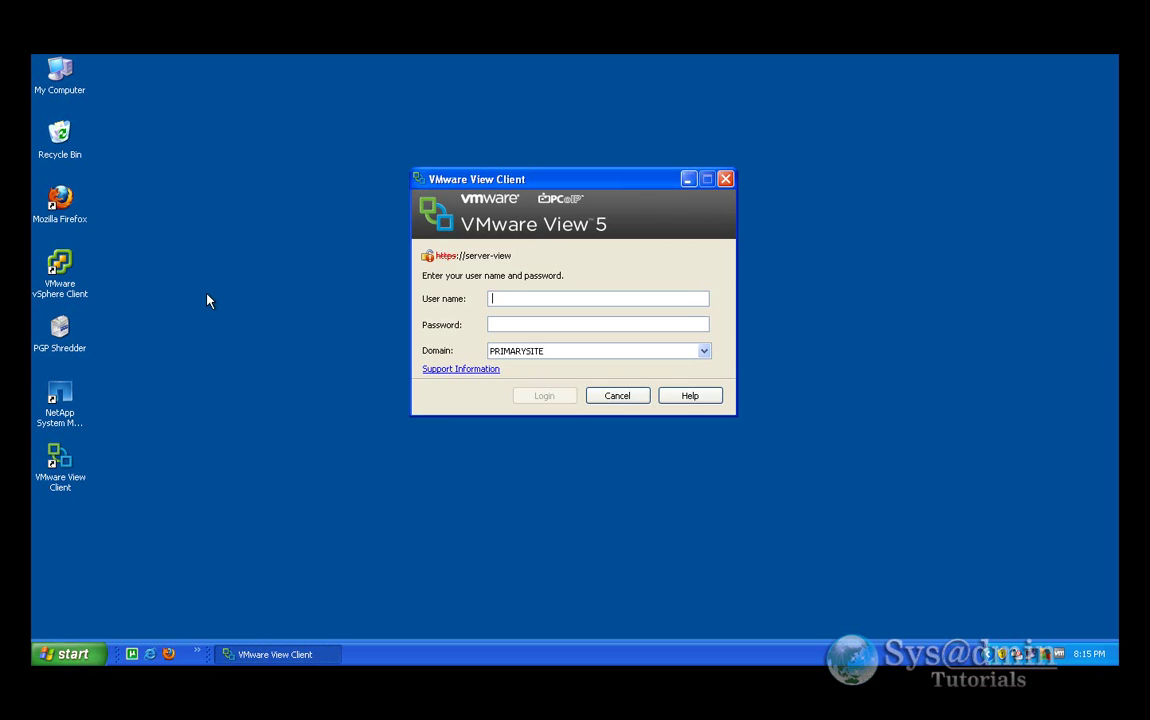
- Log in as administrator with the account password on domain PRIMARYSITE
text(administrator)
key(Tab)
text(*****)
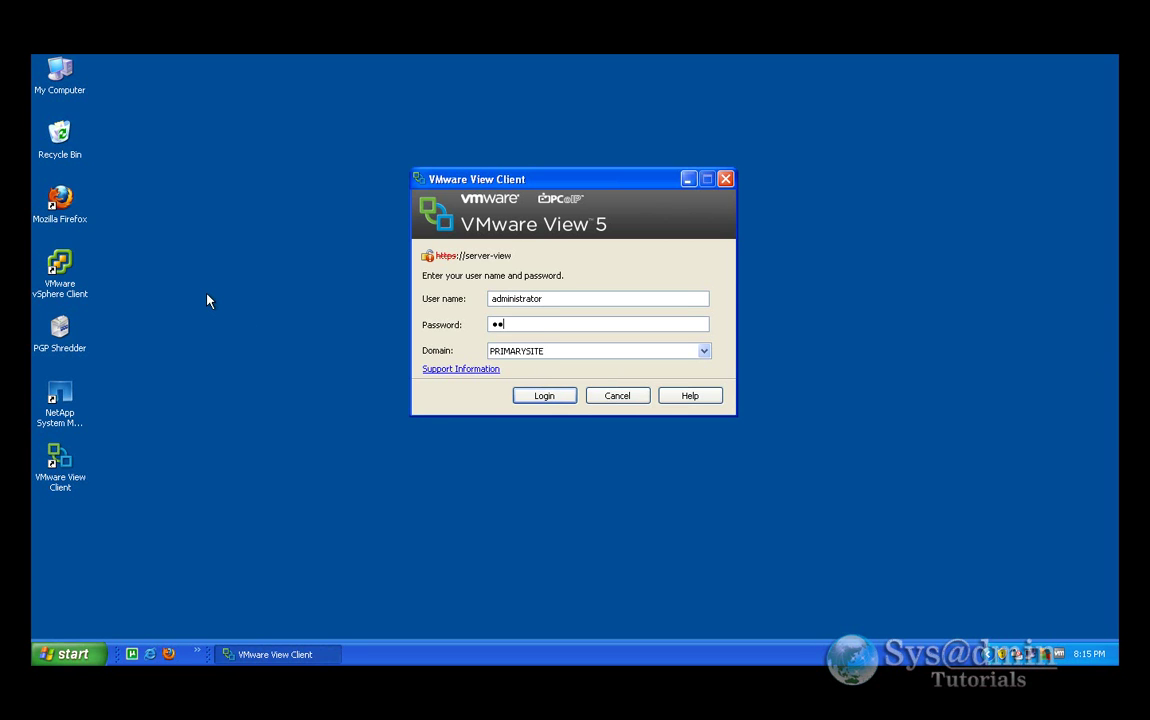
text(******)
click(547, 397)
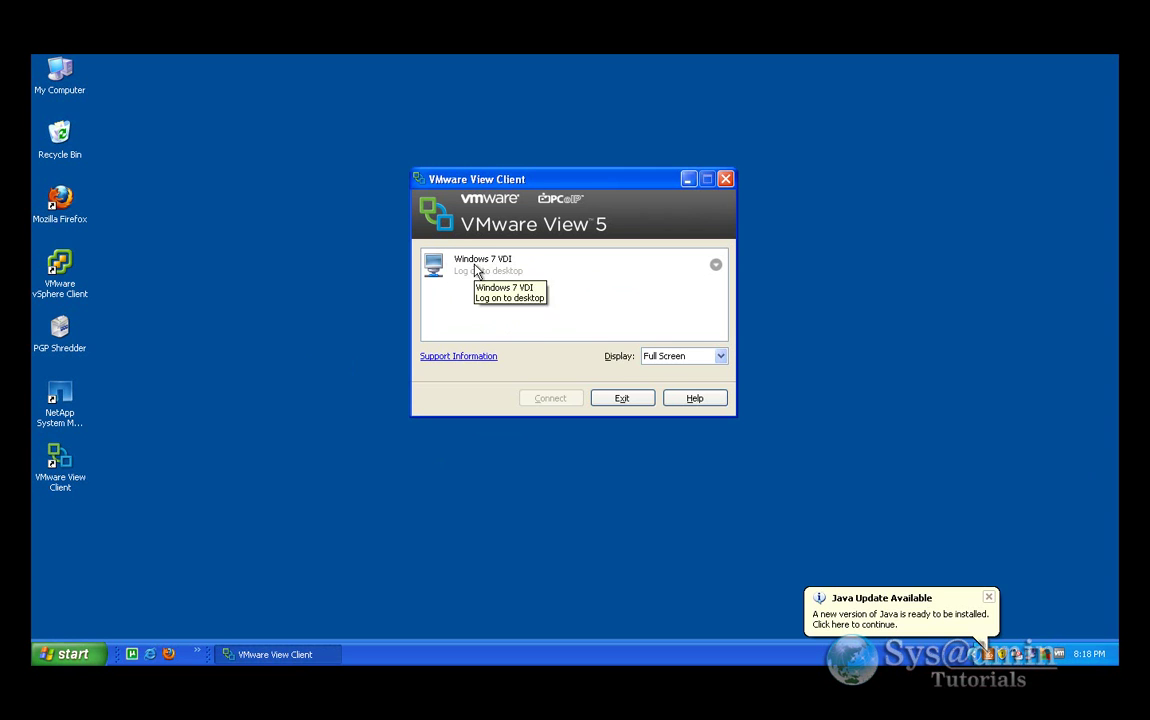
- Select Windows 7 VDI, keep PCoIP protocol and Full Screen display, and connect
click(476, 272)
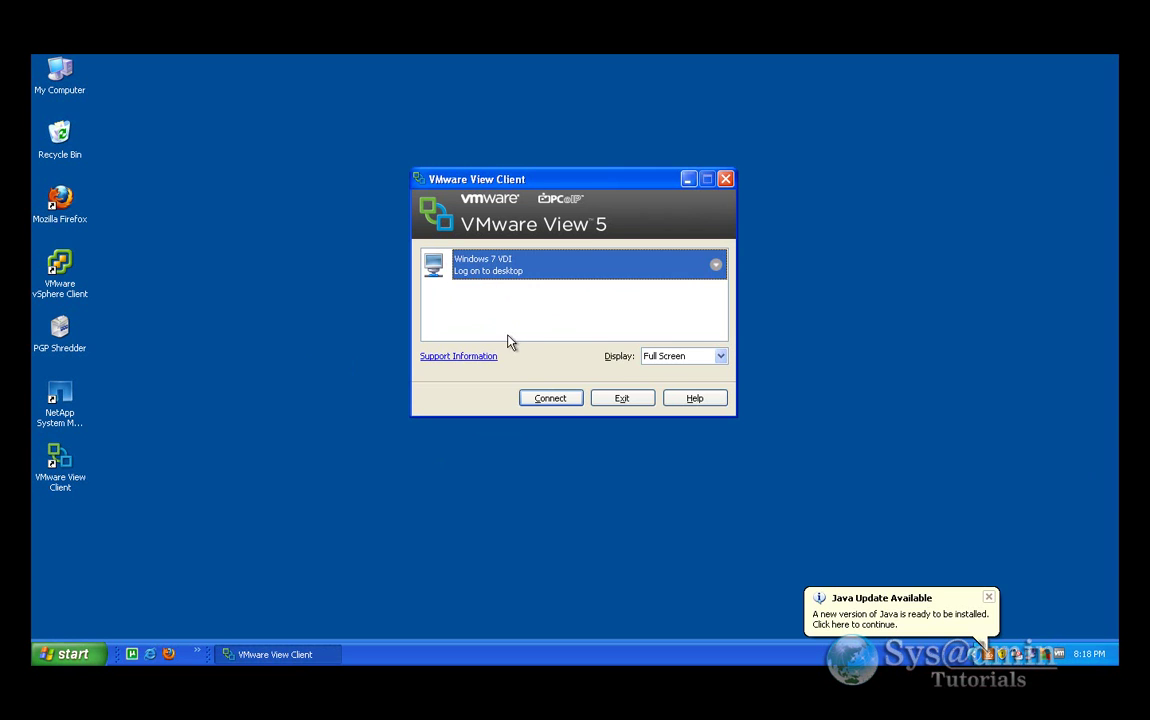
click(716, 266)
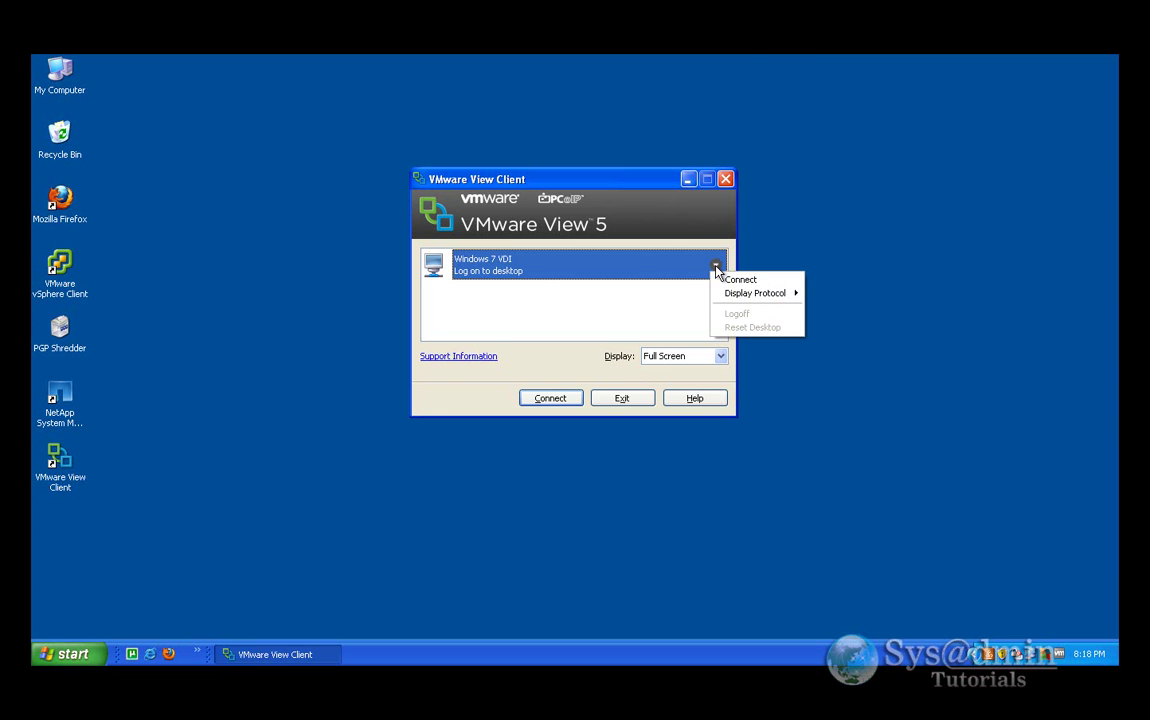
mouse_move(734, 300)
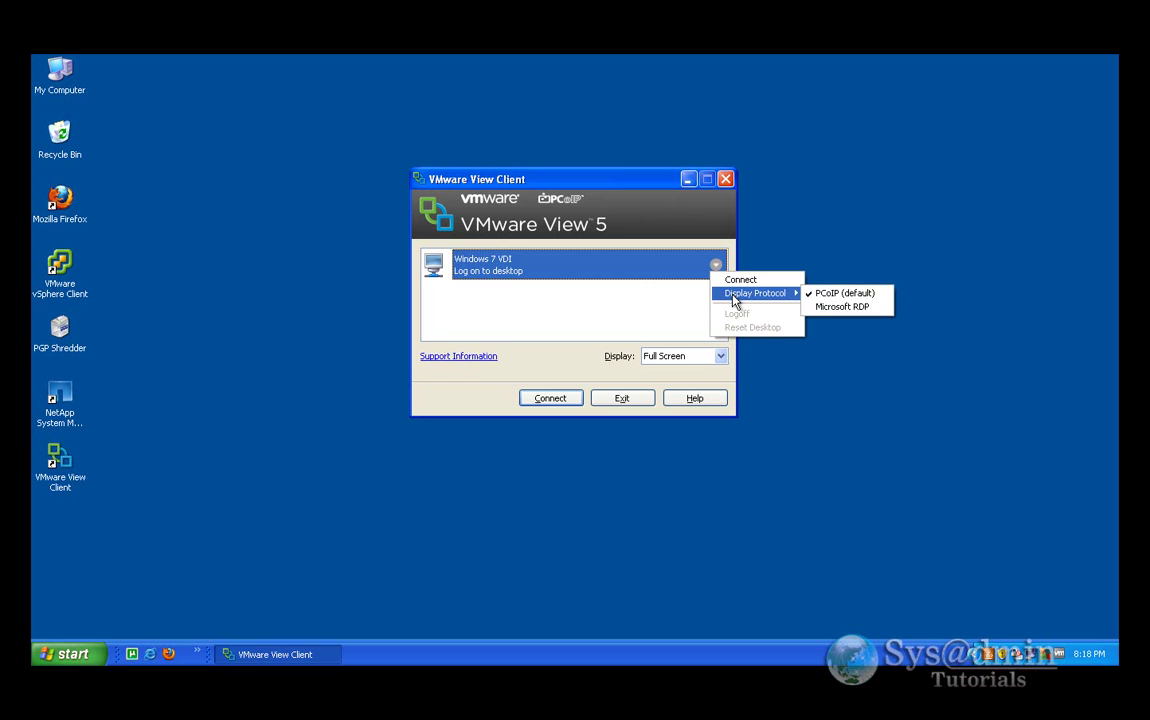
click(662, 303)
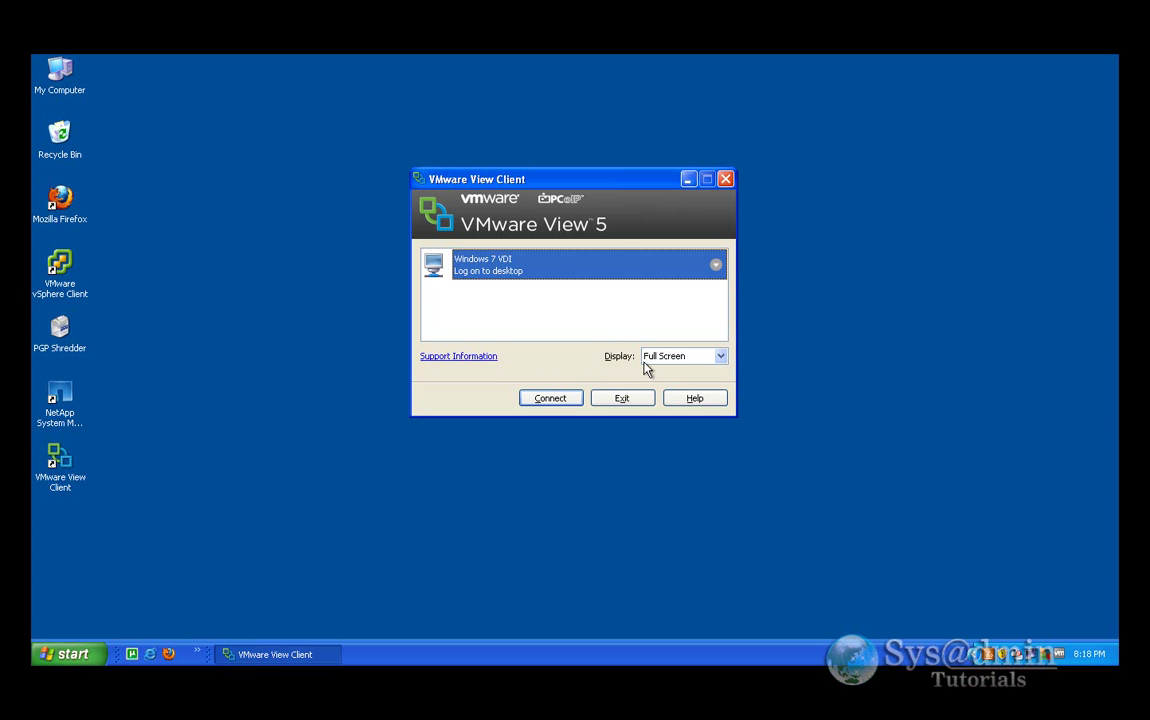
click(721, 357)
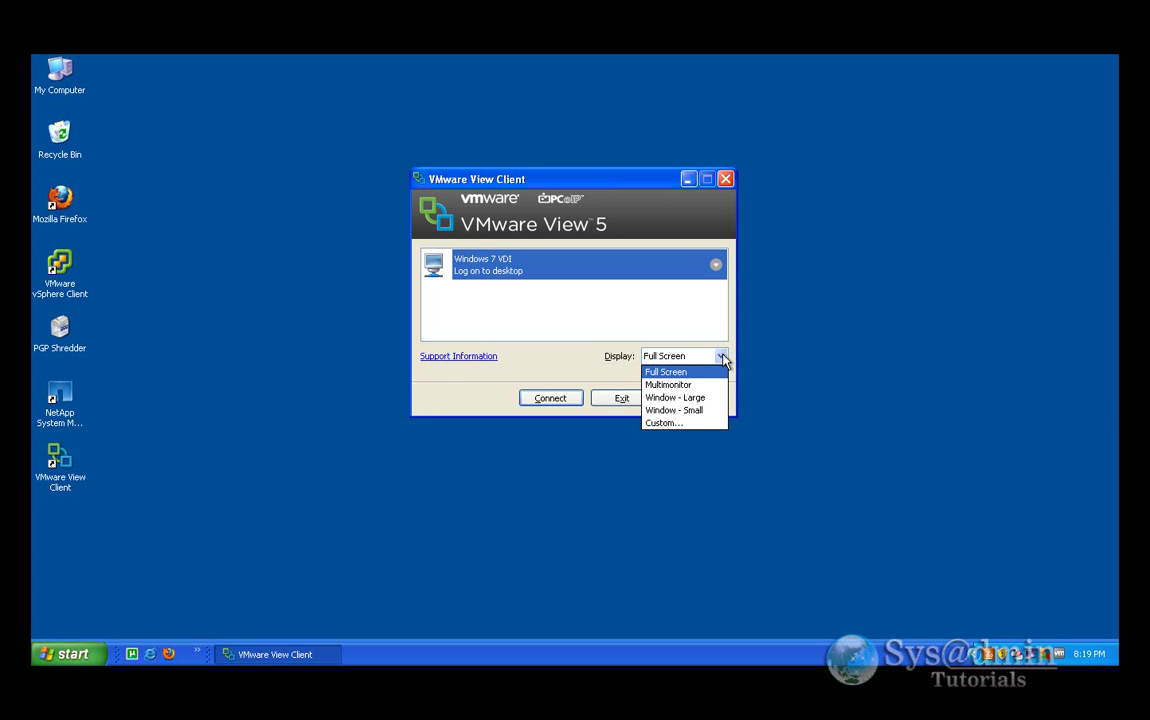
click(722, 357)
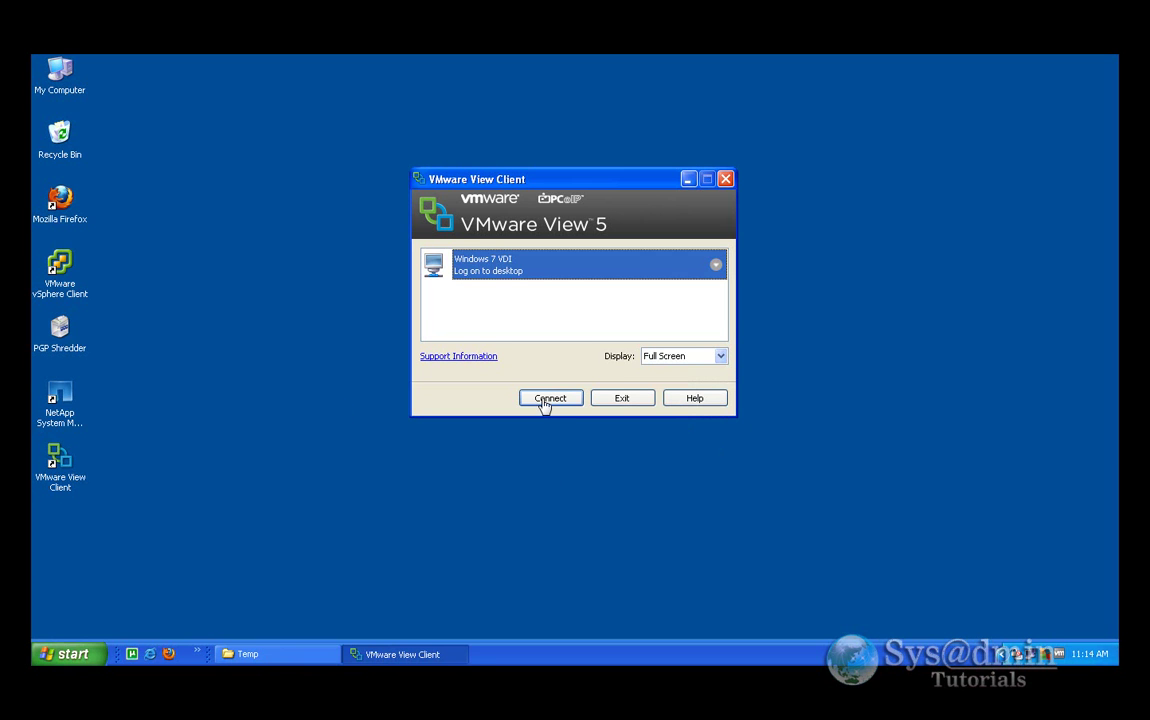
click(552, 400)
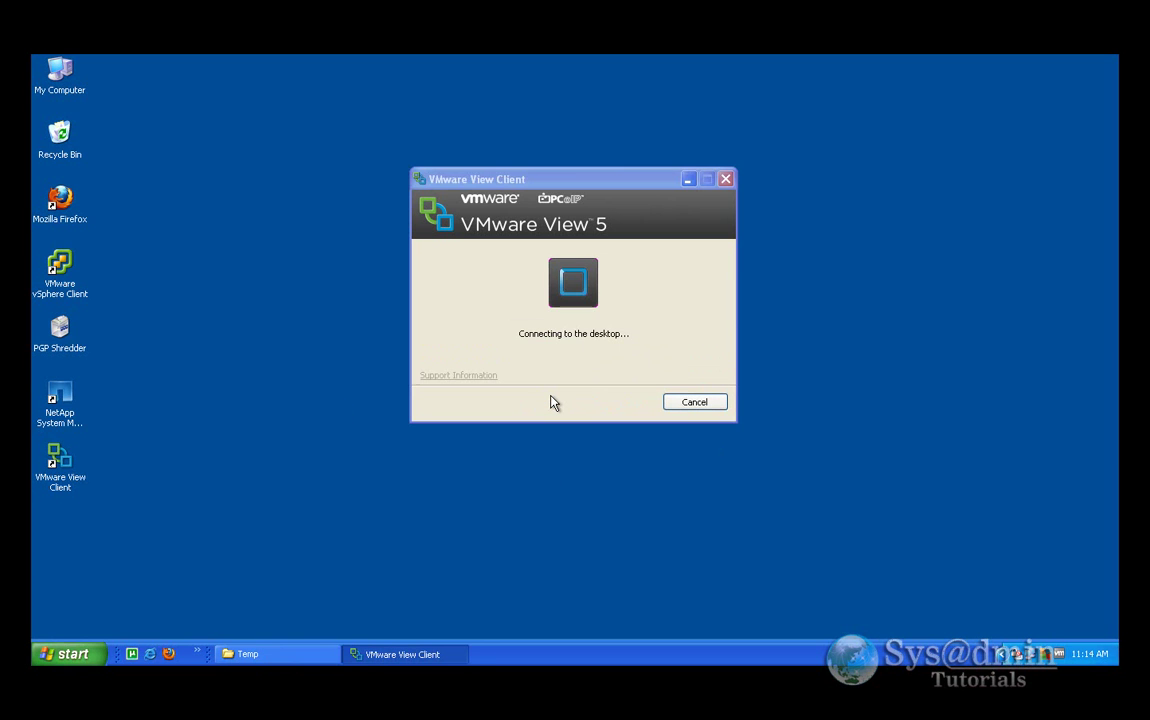